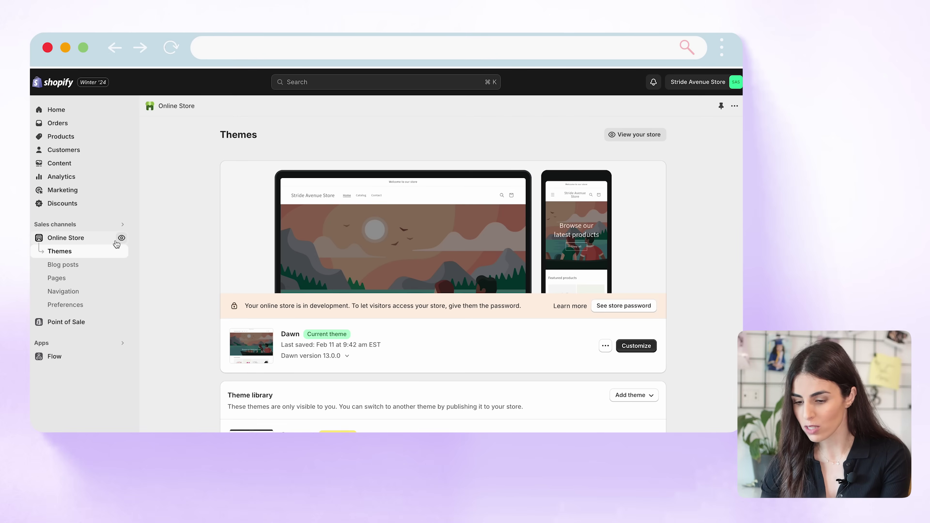
Open the Symmetry theme from the theme library for customization and choose its Home page template
scroll(603, 390, down, 2)
click(637, 408)
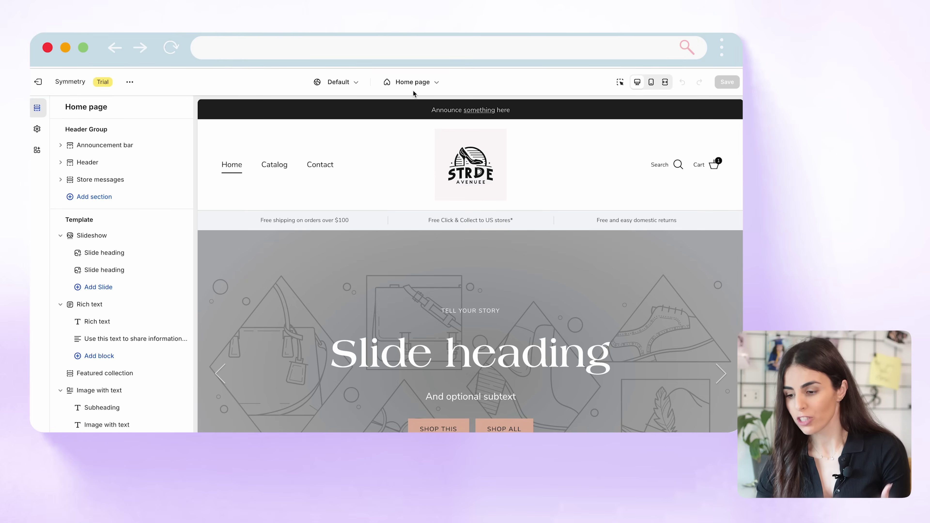
click(413, 83)
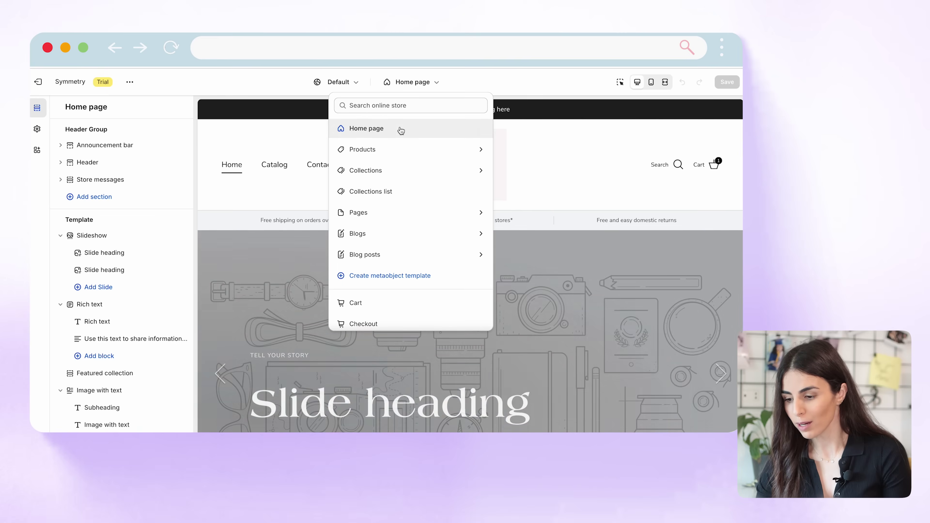
click(400, 129)
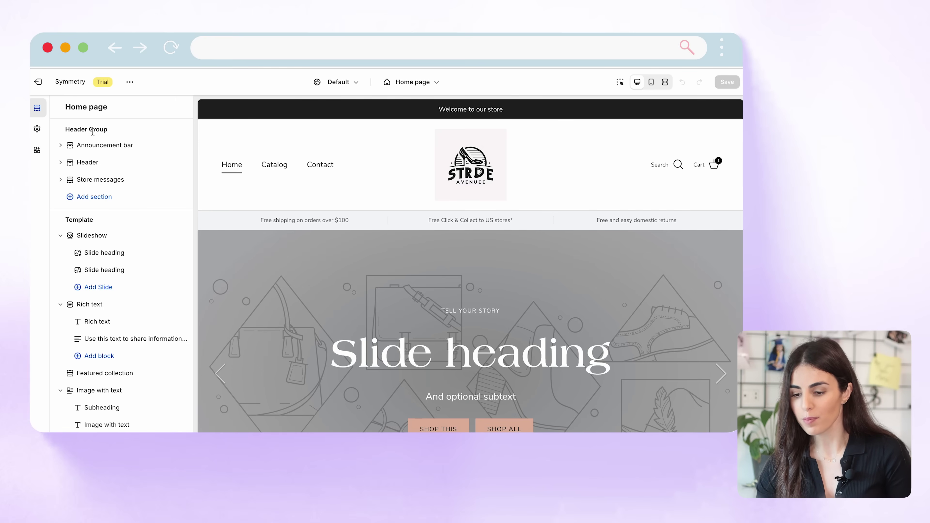
Look over the theme settings categories and examine the home page's header, template, footer and overlay sections along with the store preview
click(37, 129)
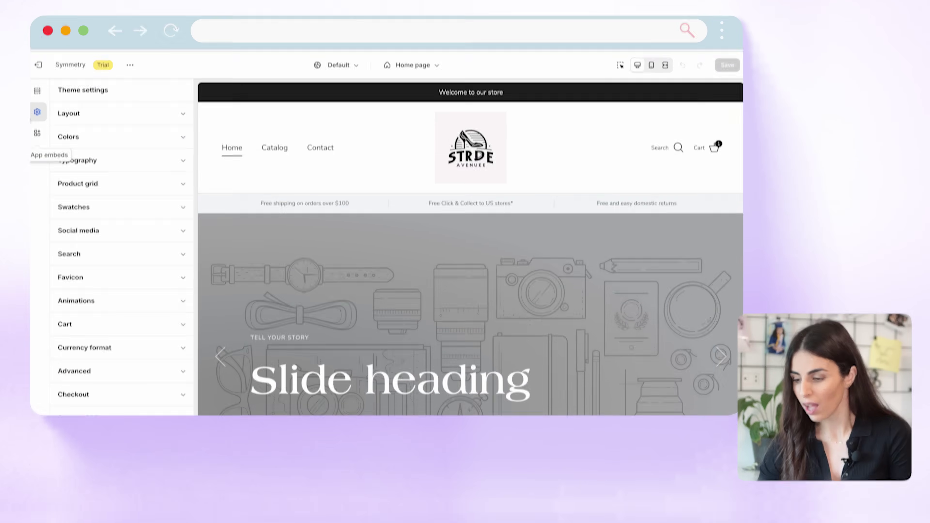
click(37, 109)
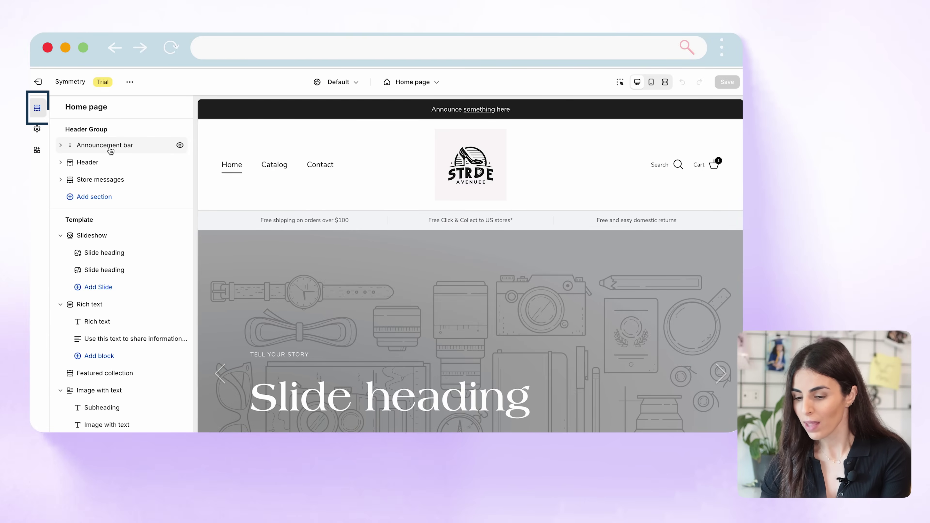
scroll(141, 354, down, 3)
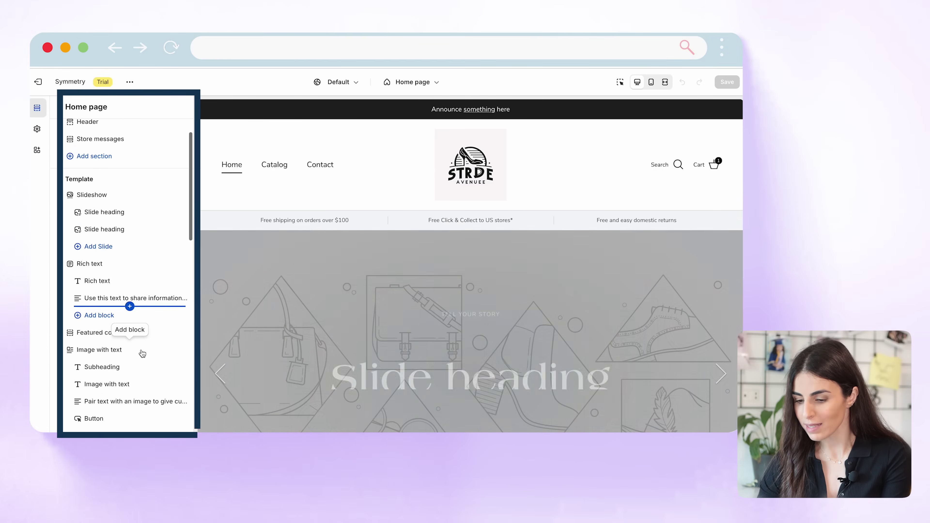
scroll(142, 354, up, 3)
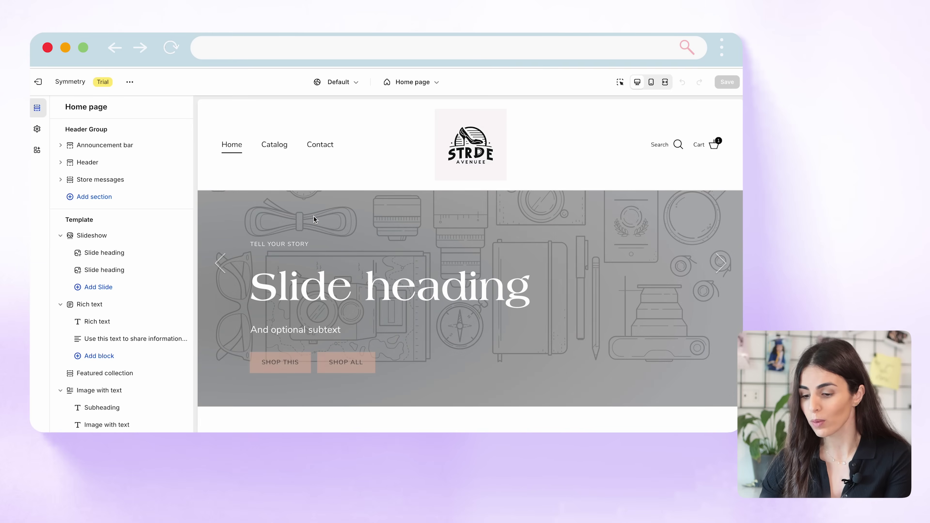
scroll(141, 324, down, 3)
scroll(143, 326, down, 9)
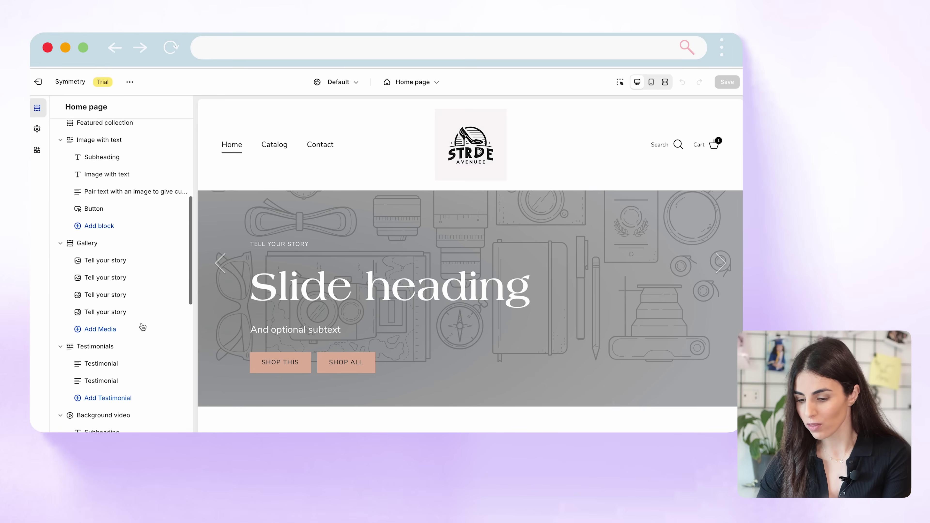
scroll(143, 326, down, 3)
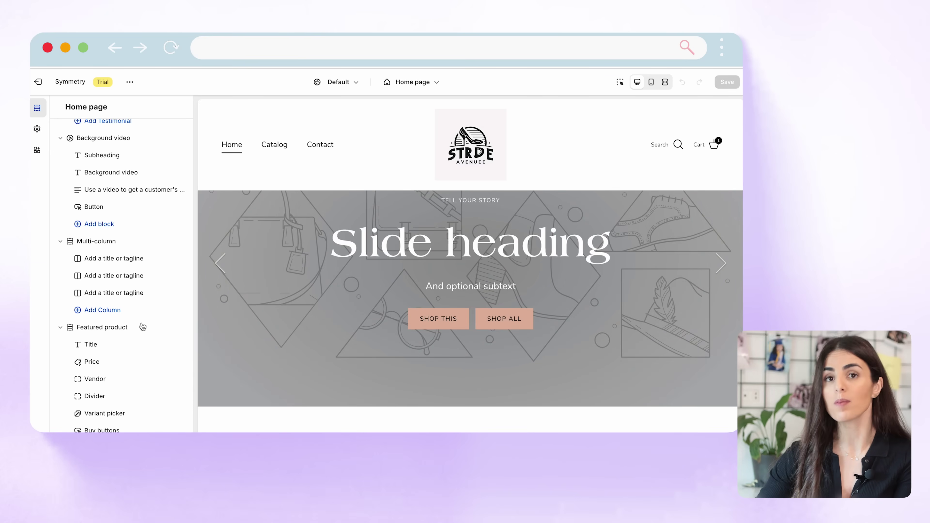
scroll(143, 326, down, 3)
scroll(143, 326, down, 9)
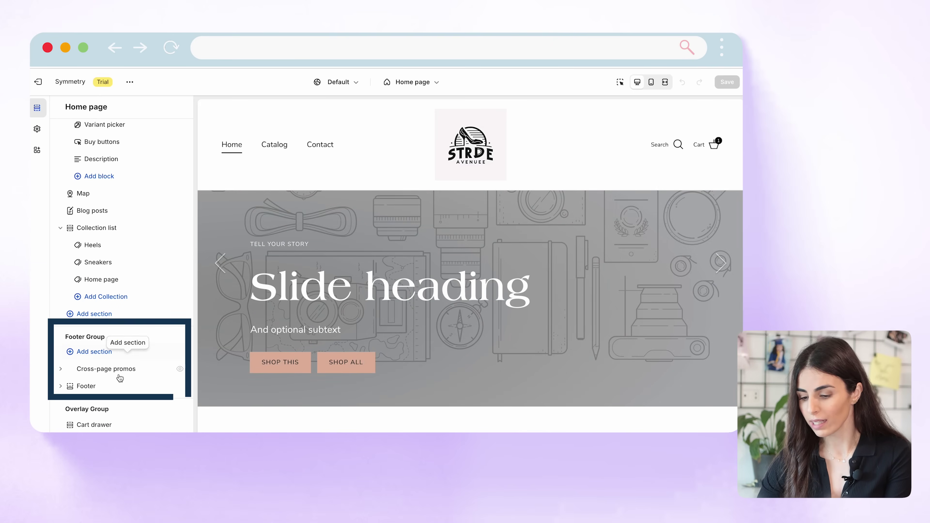
scroll(441, 329, down, 5)
scroll(440, 329, down, 10)
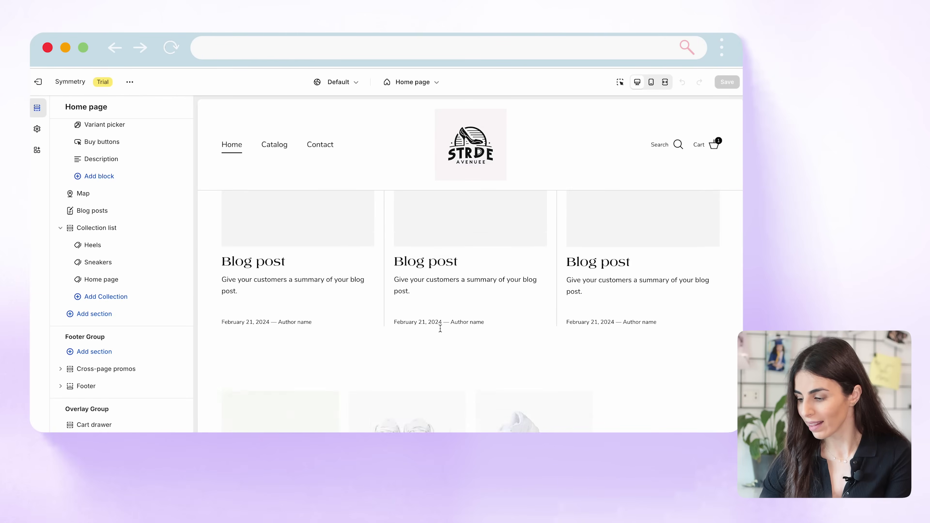
scroll(439, 328, down, 8)
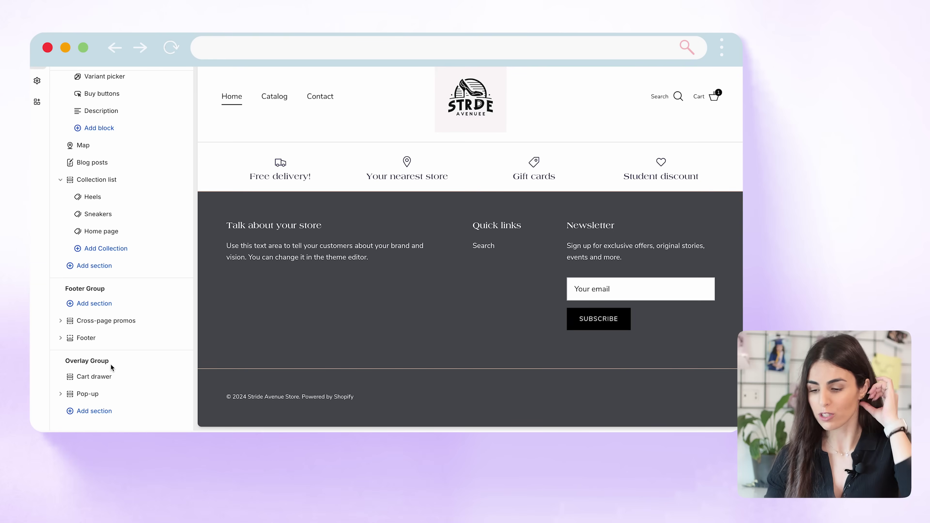
scroll(55, 304, up, 7)
scroll(56, 305, up, 6)
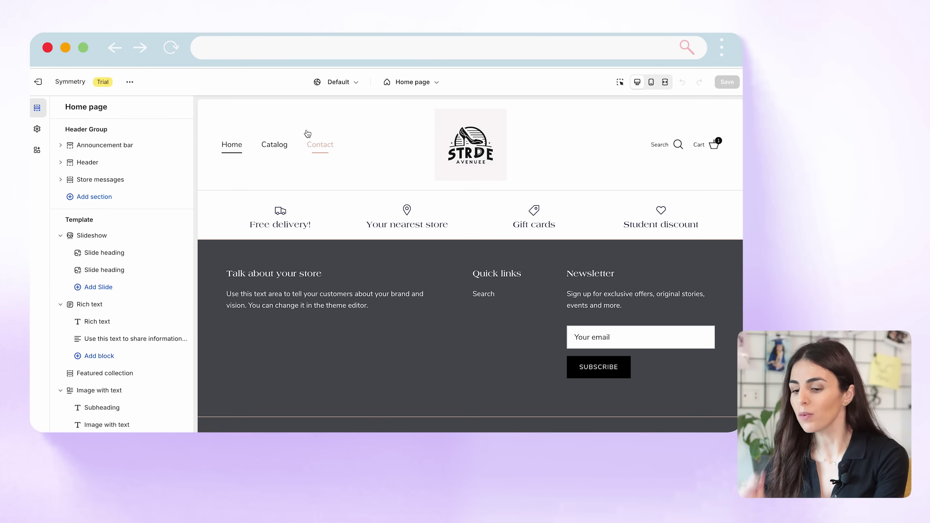
scroll(307, 132, up, 15)
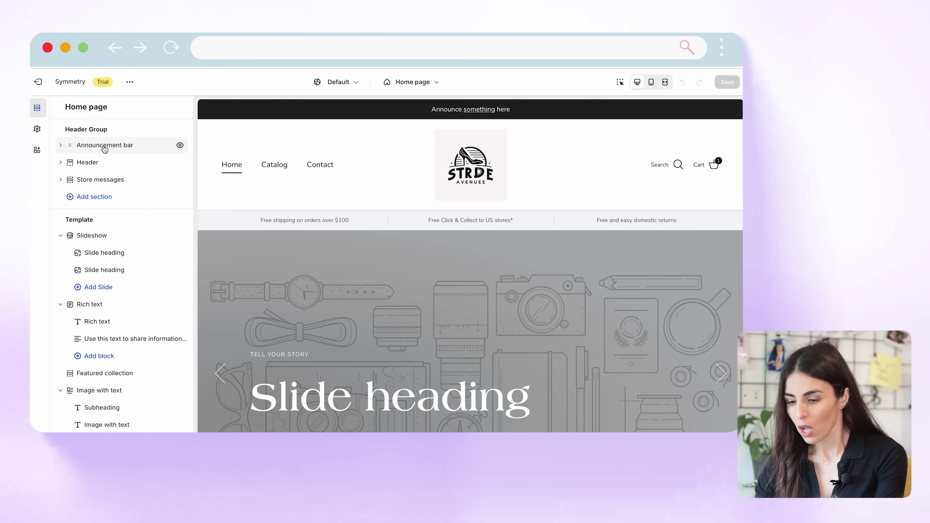
Set the announcement bar's background to the brand's Secondary contrasting color
click(104, 149)
scroll(108, 251, down, 2)
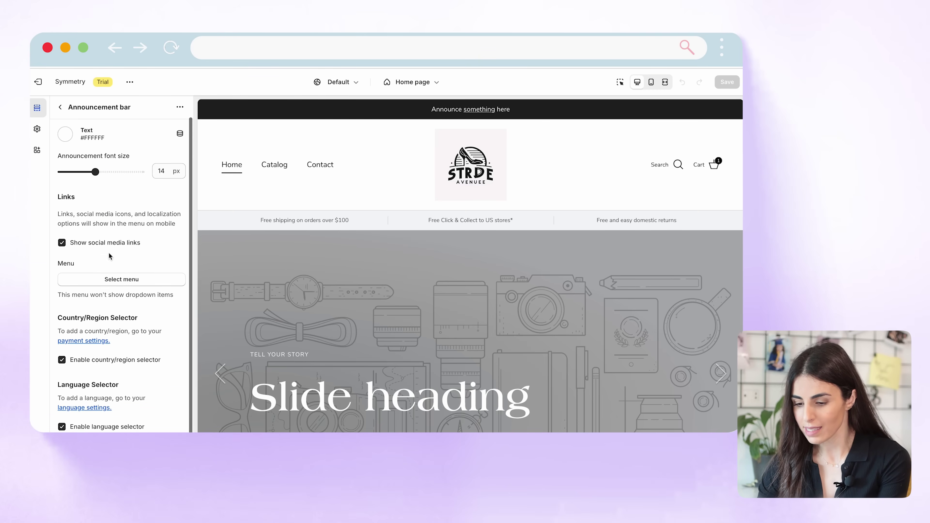
scroll(109, 253, up, 2)
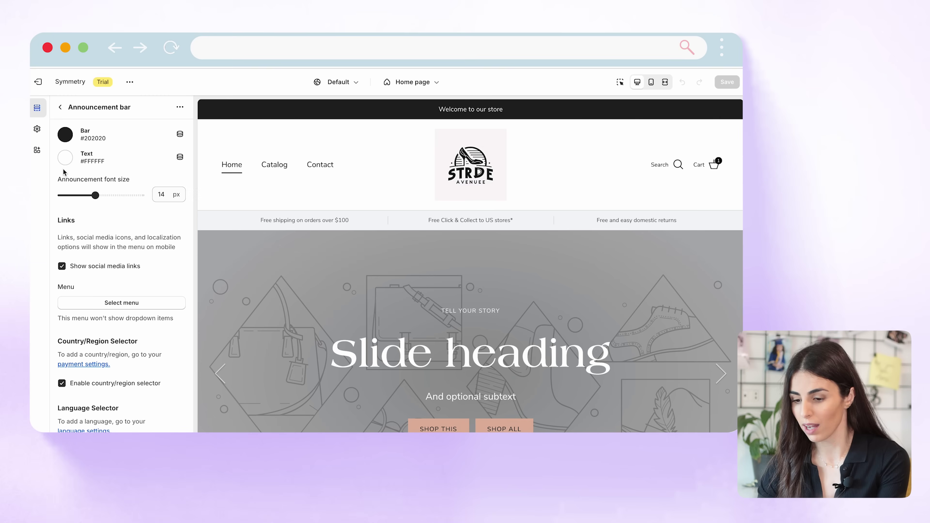
click(179, 135)
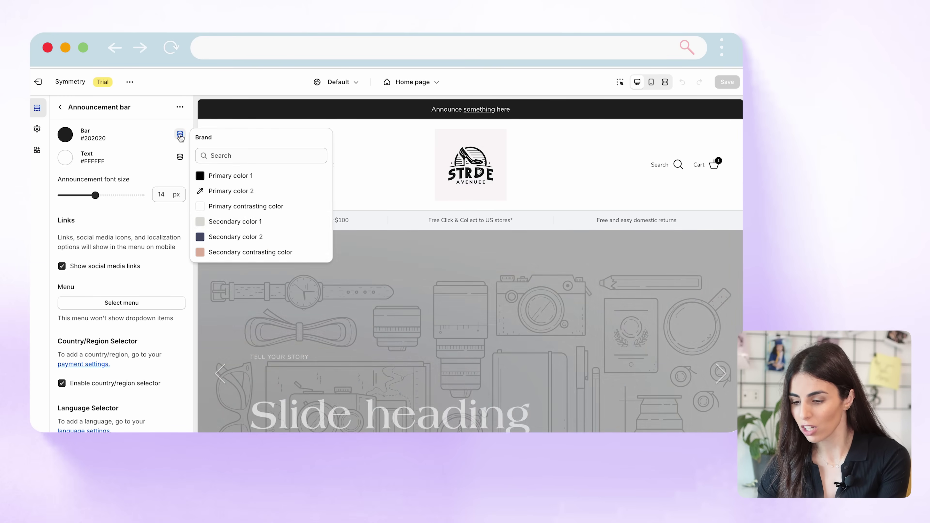
click(218, 252)
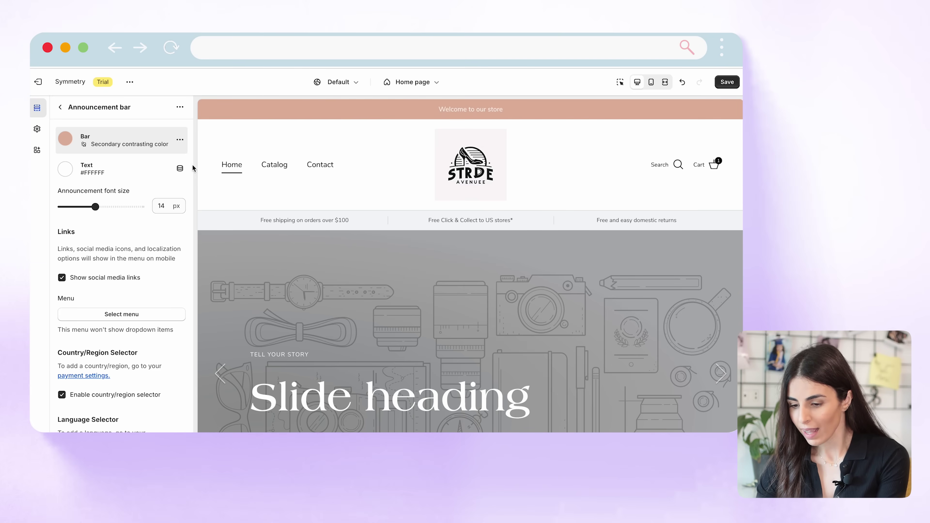
Set the announcement bar's text to Primary color 1 and its font size to 15 px
click(179, 168)
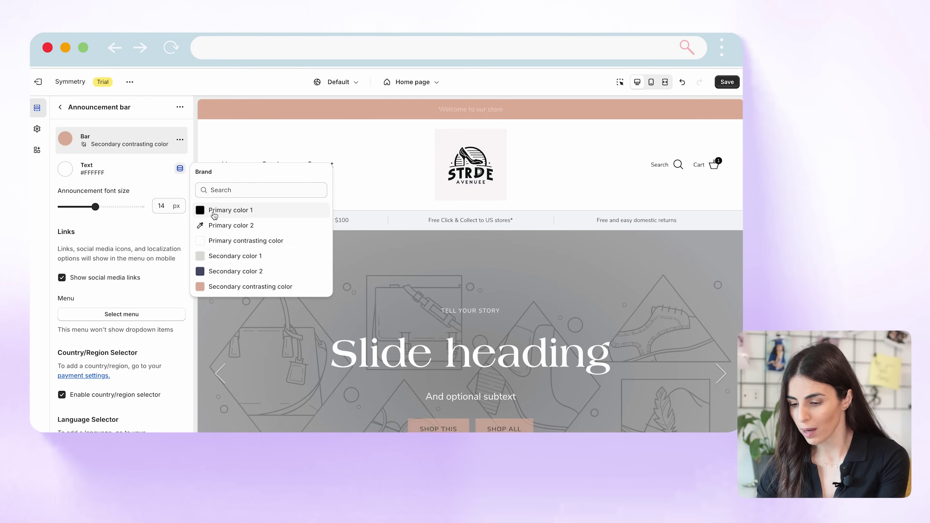
click(214, 211)
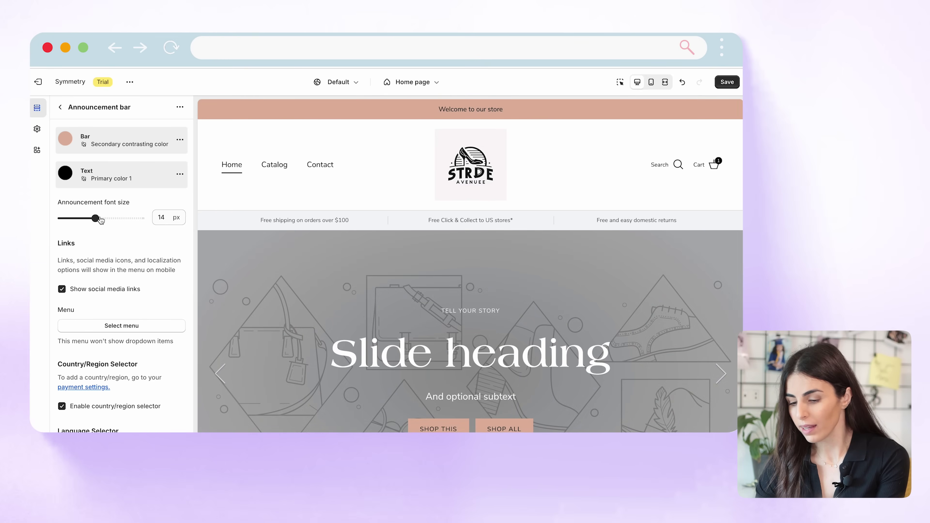
drag(98, 218, 106, 217)
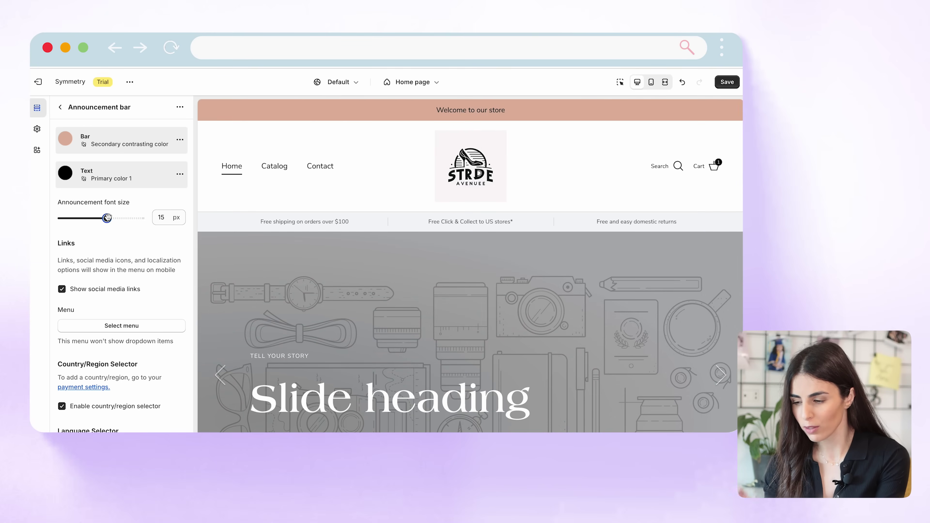
Try the Main menu as the announcement bar's link menu
scroll(122, 273, down, 2)
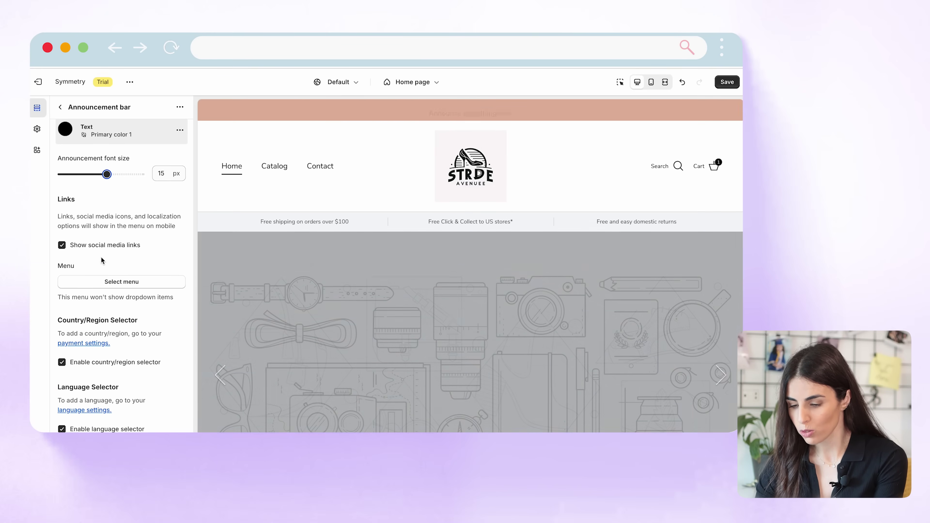
scroll(114, 264, down, 1)
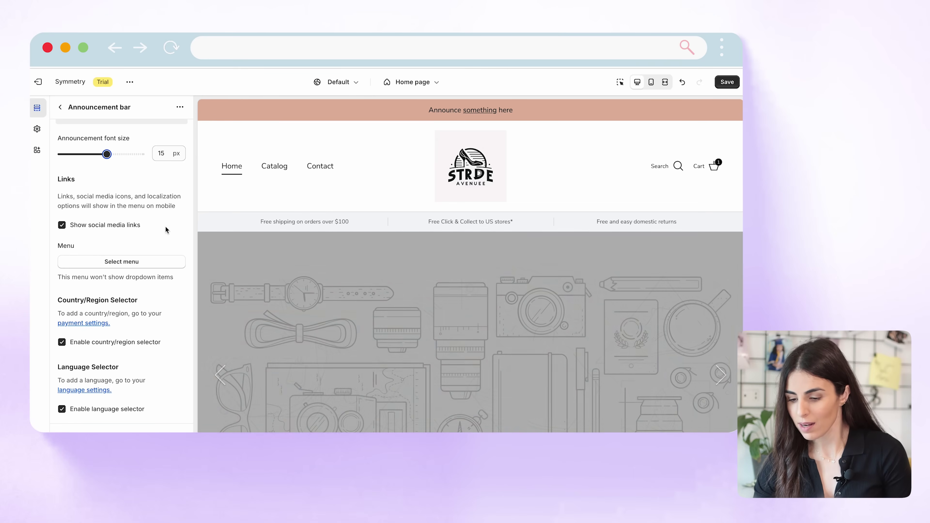
click(131, 267)
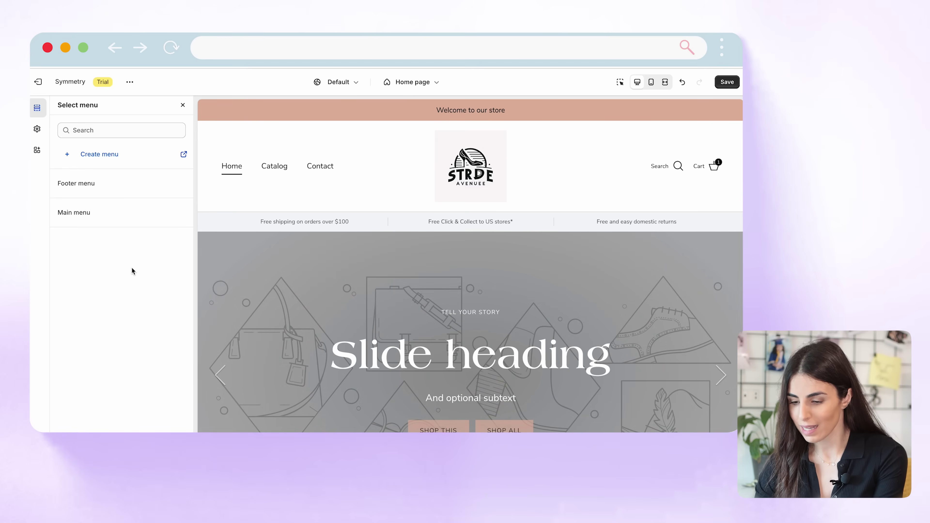
click(128, 214)
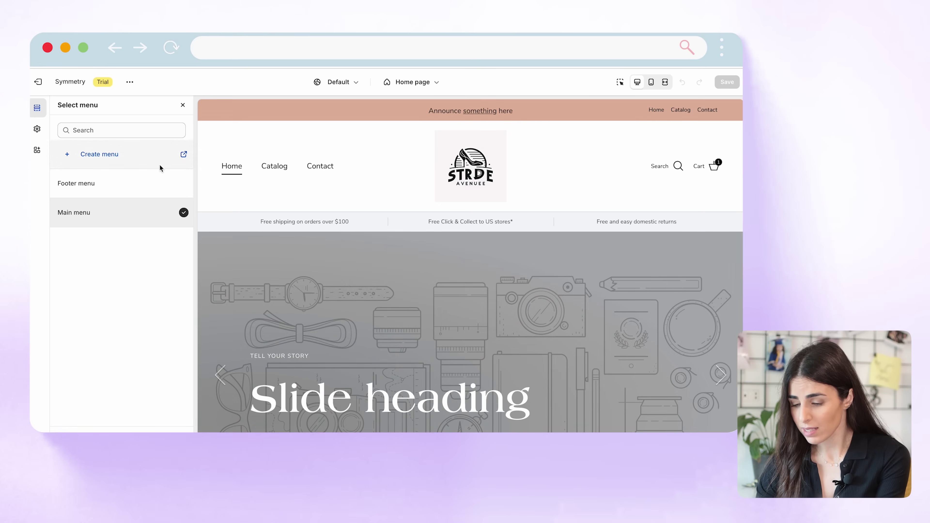
click(182, 106)
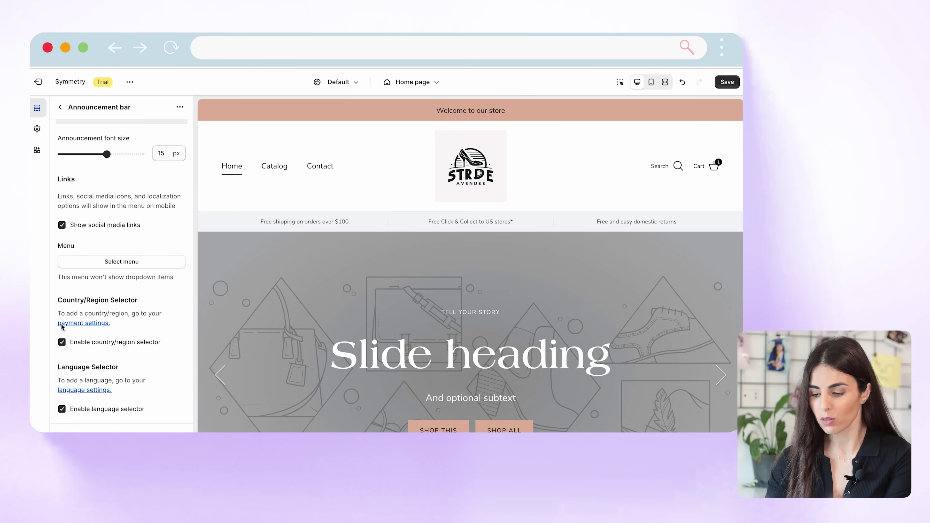
Replace the "Welcome to our store" announcement text with "Free Shipping On All Orders Above 100%" and return to the section list
click(65, 109)
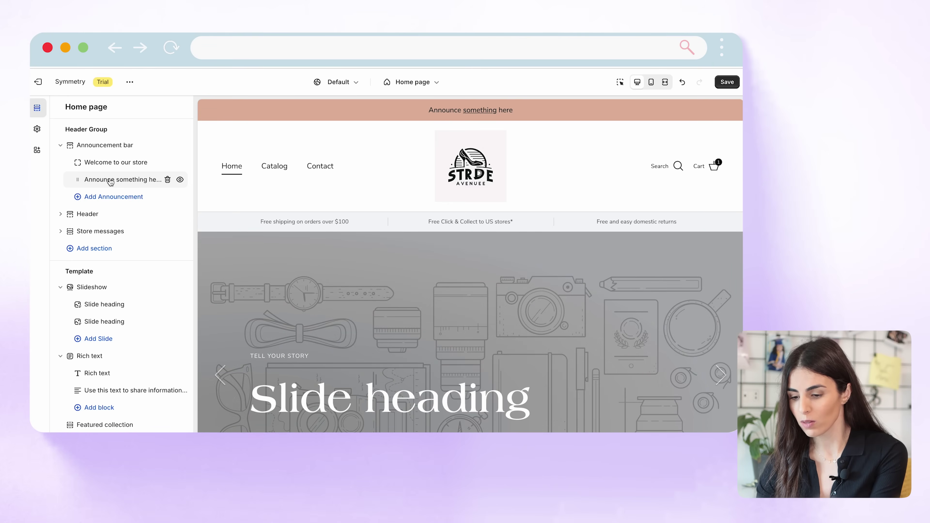
click(106, 163)
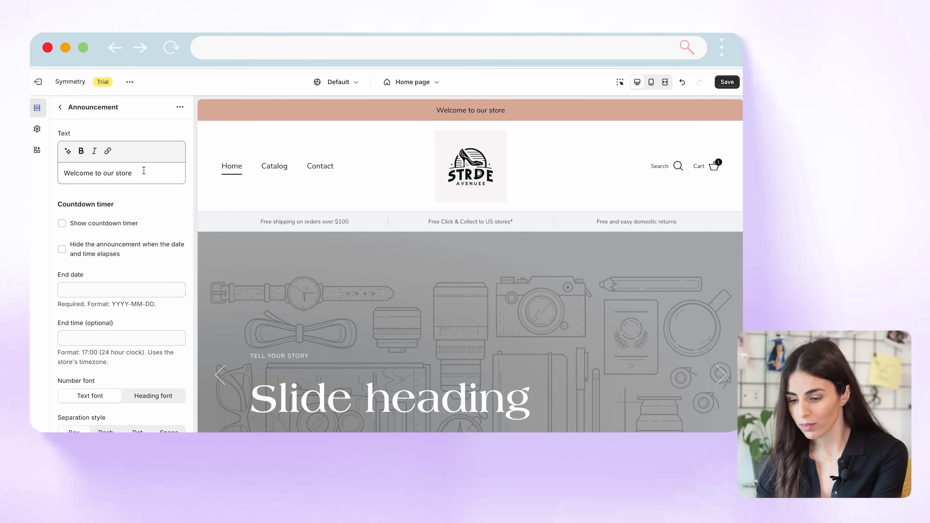
drag(144, 171, 54, 172)
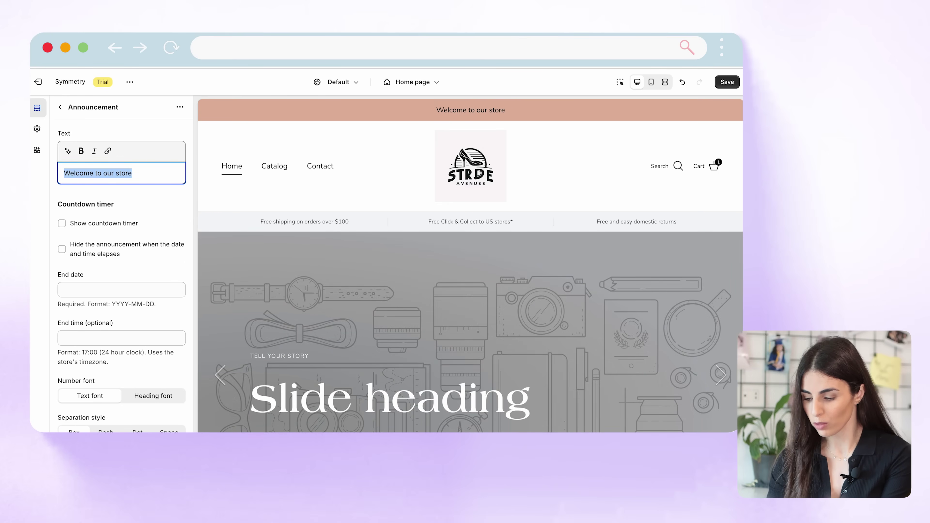
text(Free Sho)
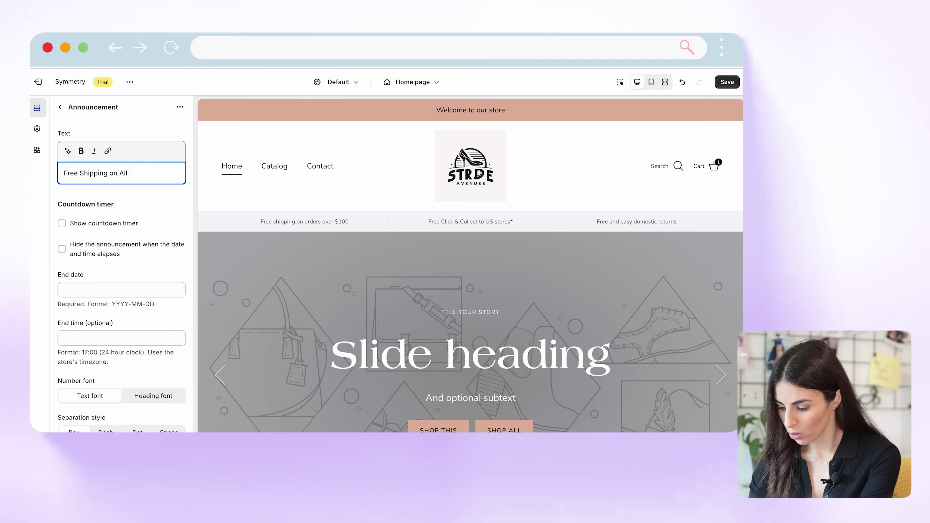
text(pping on All Orders ab)
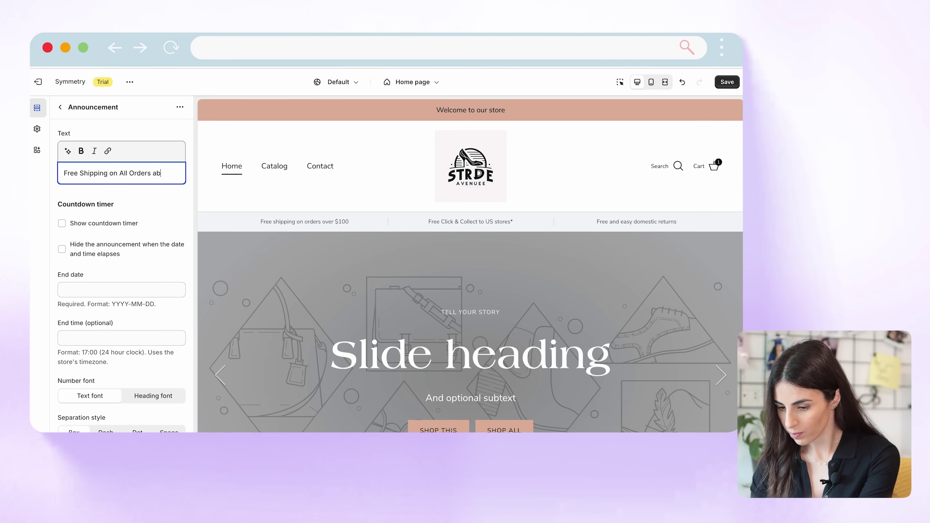
text(ove 100%)
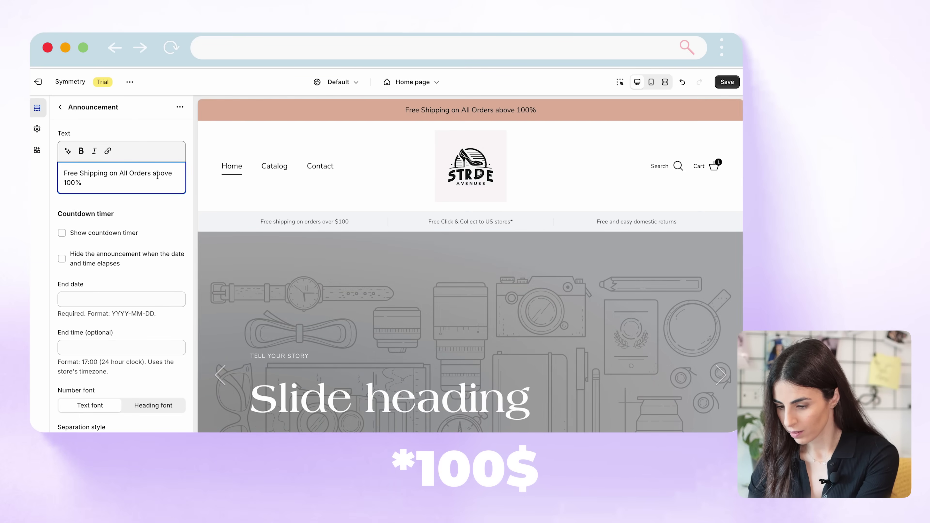
click(116, 172)
key(BackSpace)
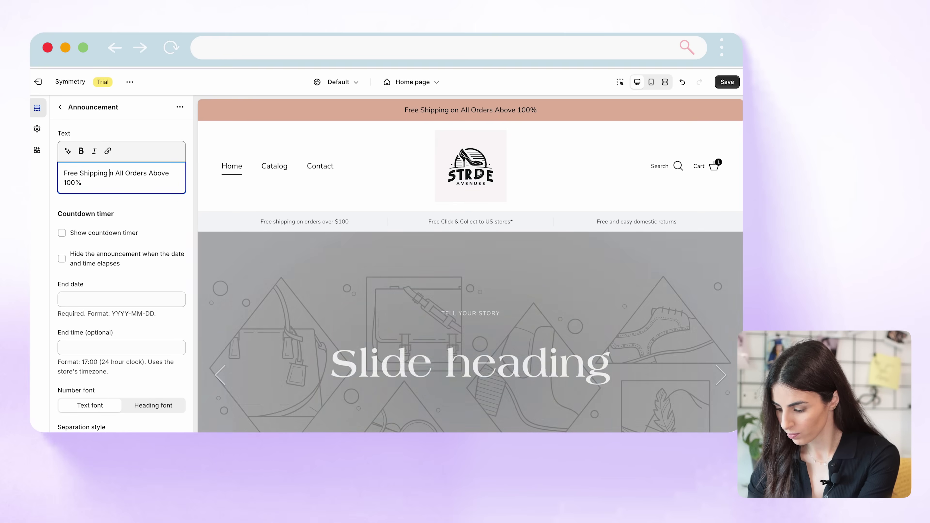
text(O)
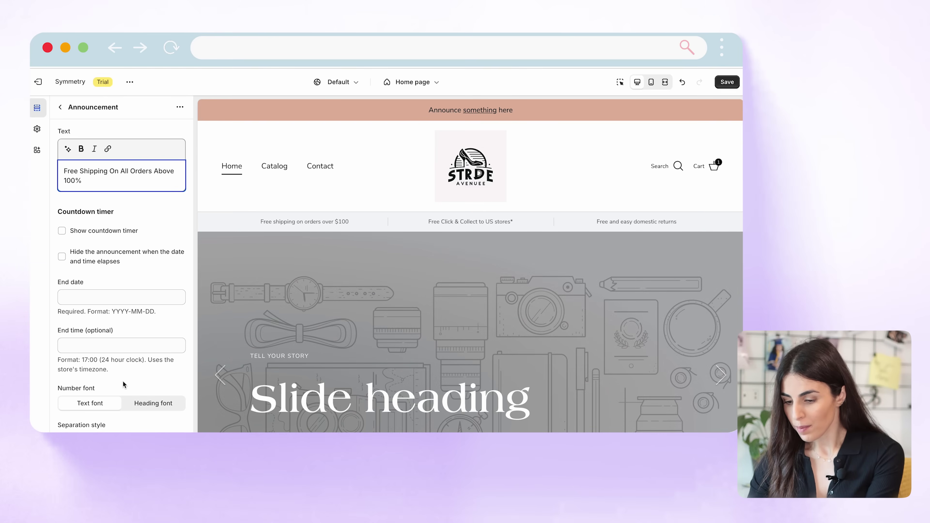
click(62, 109)
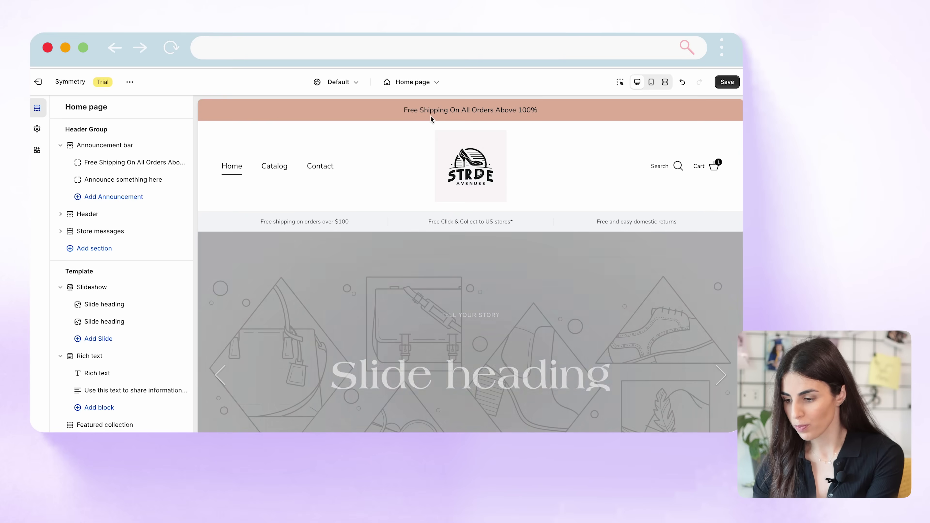
Replace the "Announce something here" announcement text with "Enjoy our 3 Days Summer Sale"
click(120, 183)
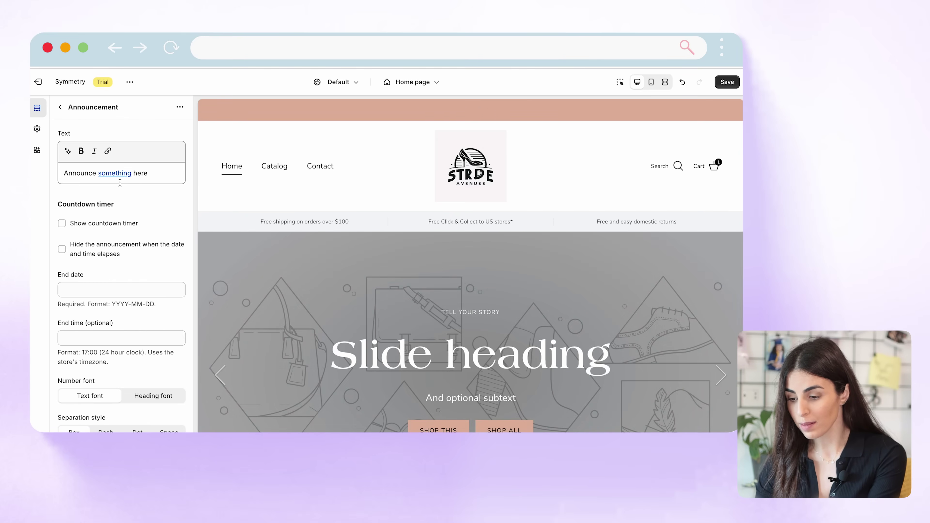
drag(165, 173, 32, 168)
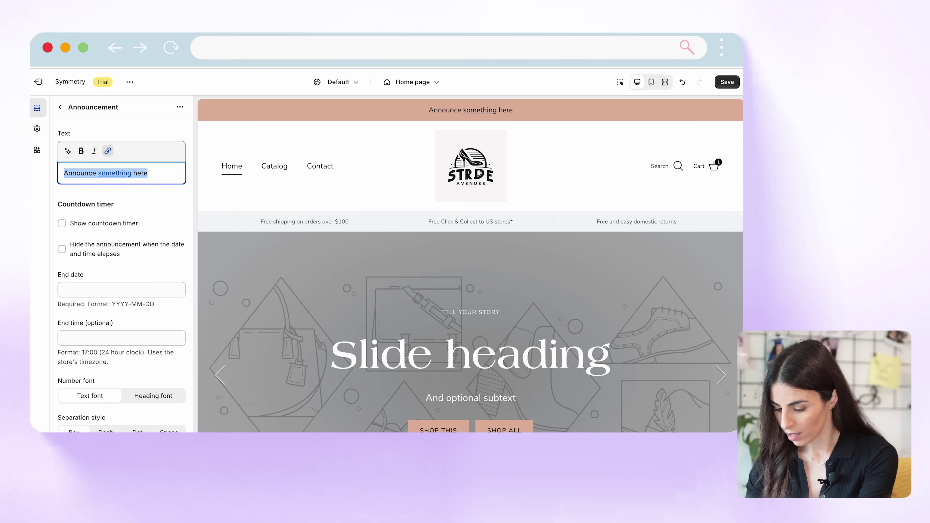
text(Enjoy our 3 Days Summer Sale)
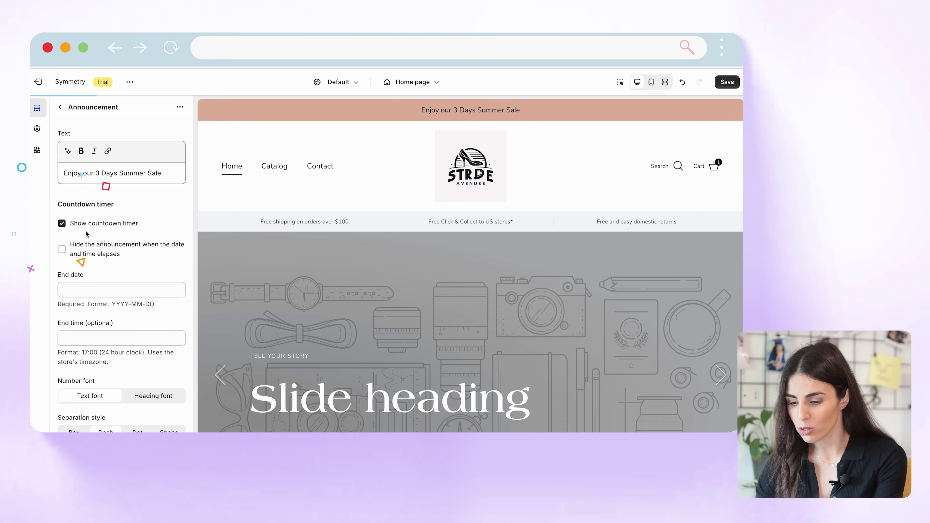
Hide the summer sale announcement once its time elapses, and set the countdown's end date to 2024-02-24 and end time to 12:00
click(64, 252)
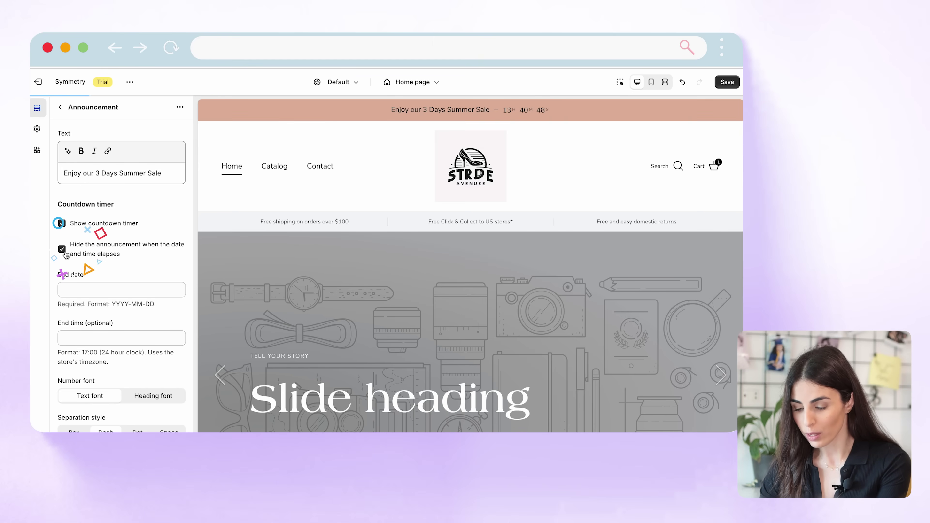
click(95, 289)
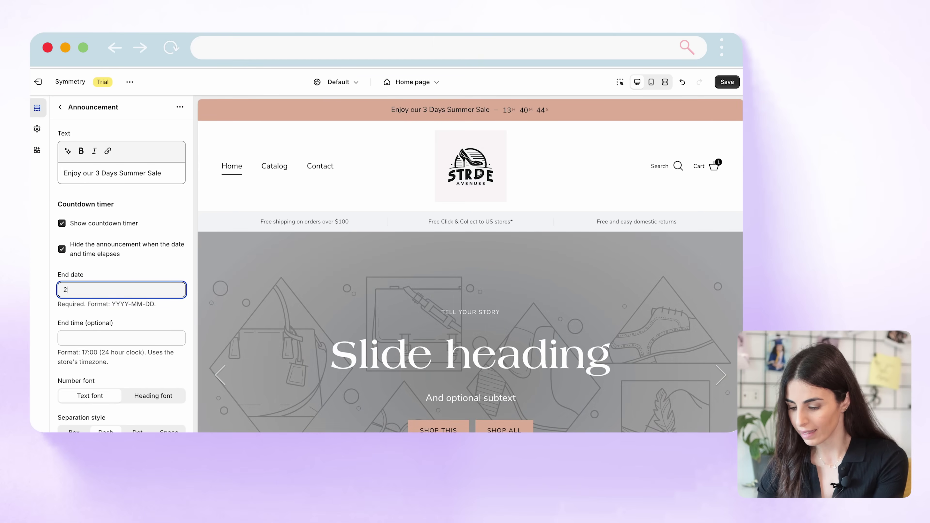
text(2024)
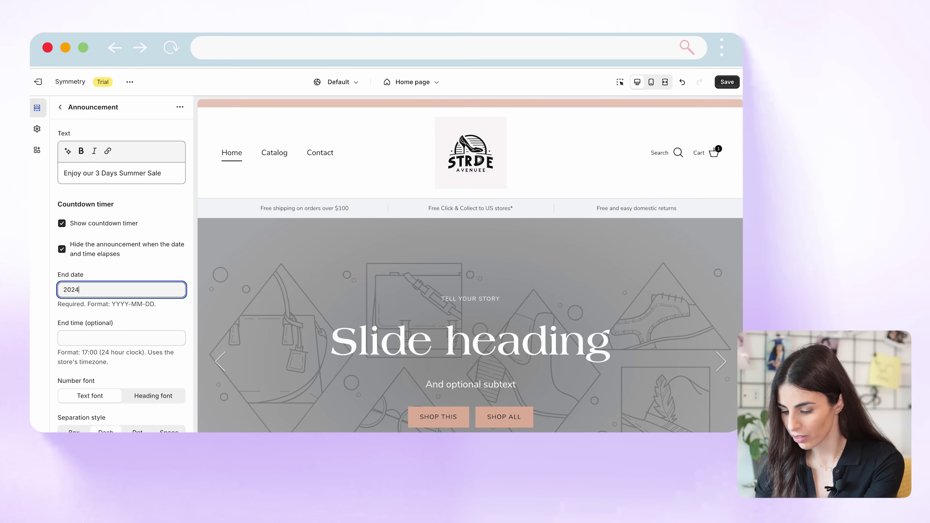
text(-02-)
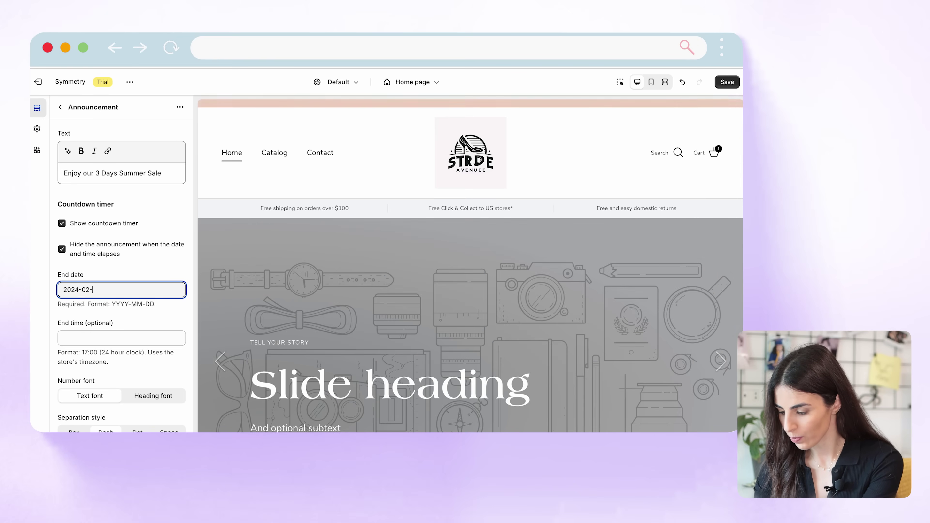
text(24)
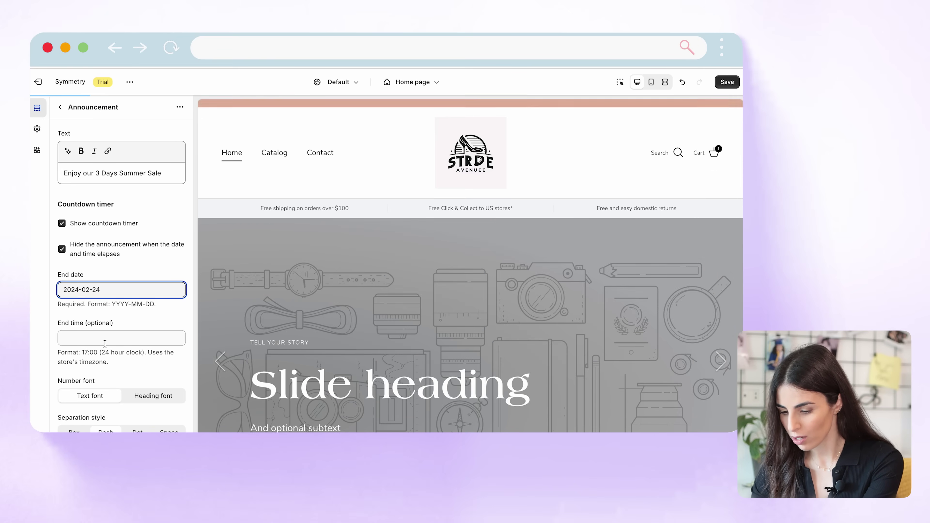
click(104, 336)
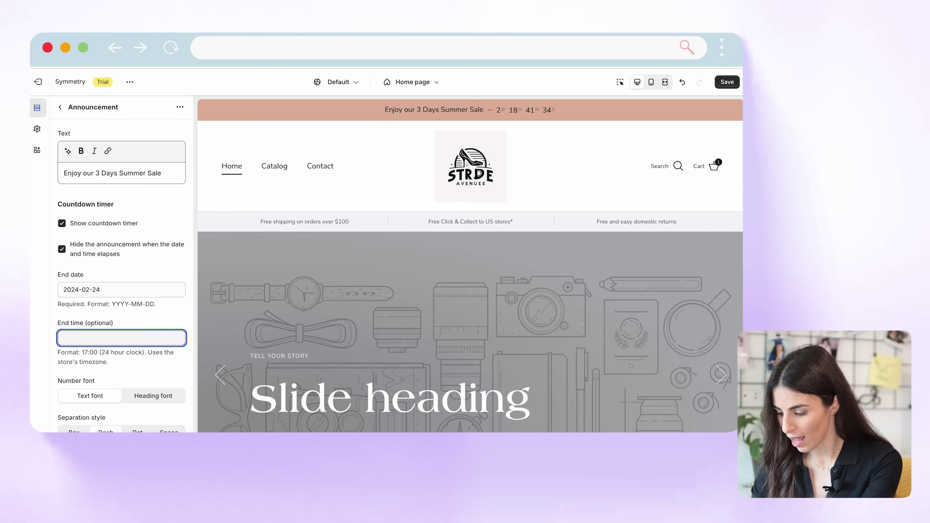
text(12:00)
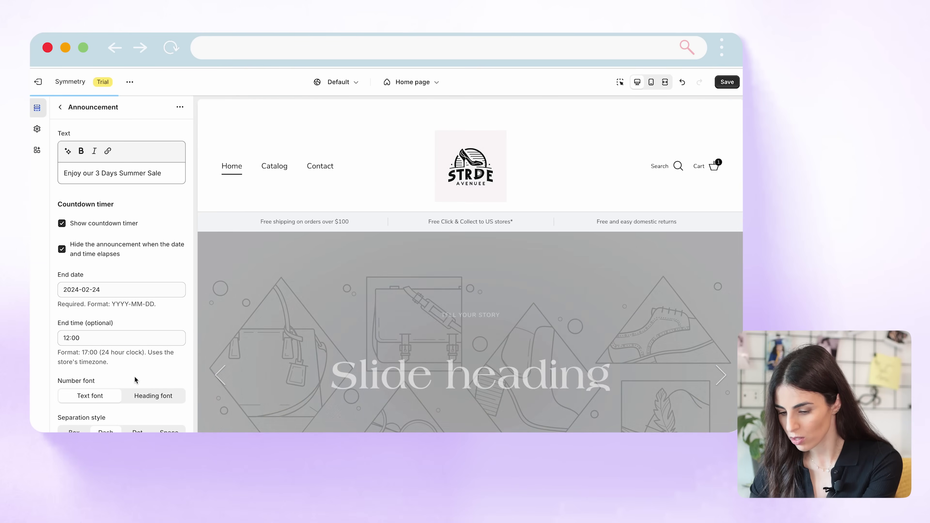
click(170, 300)
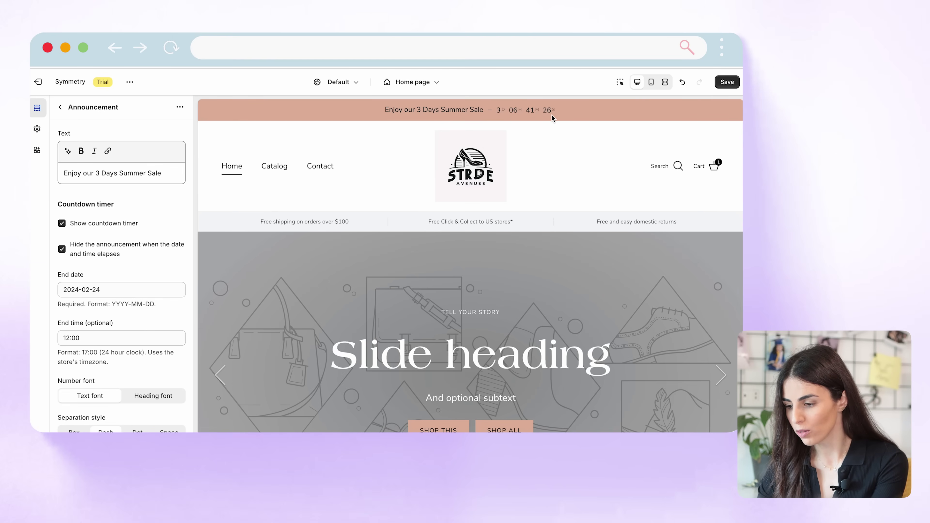
Compare the countdown's number fonts and separation styles, keeping Text font and choosing the Box style
click(160, 397)
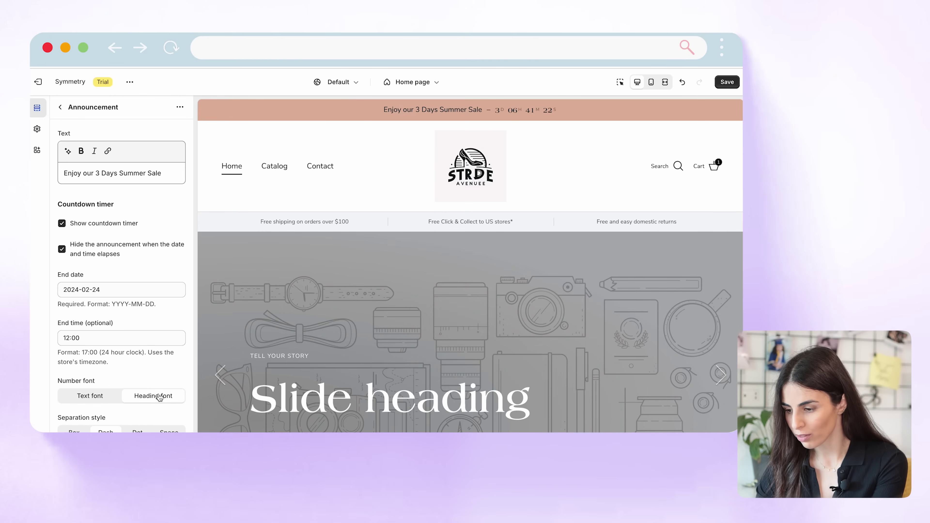
click(102, 399)
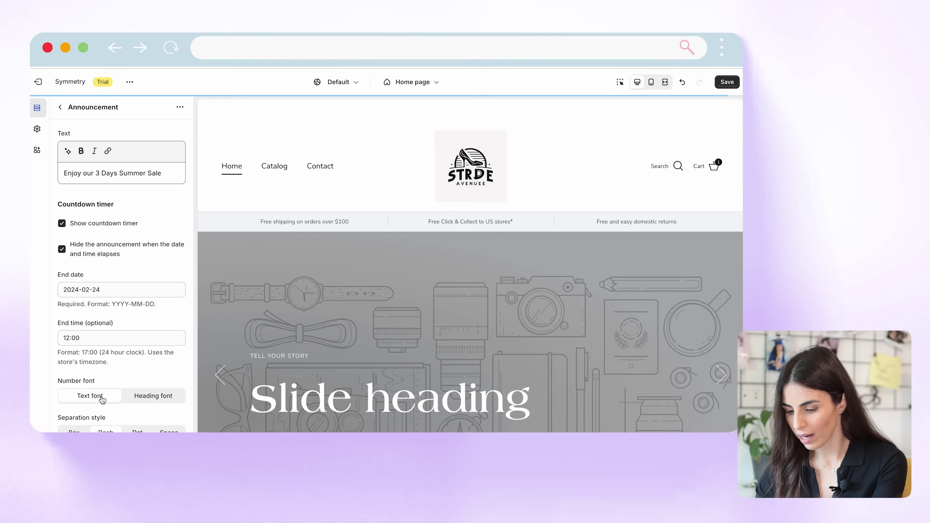
scroll(121, 417, down, 1)
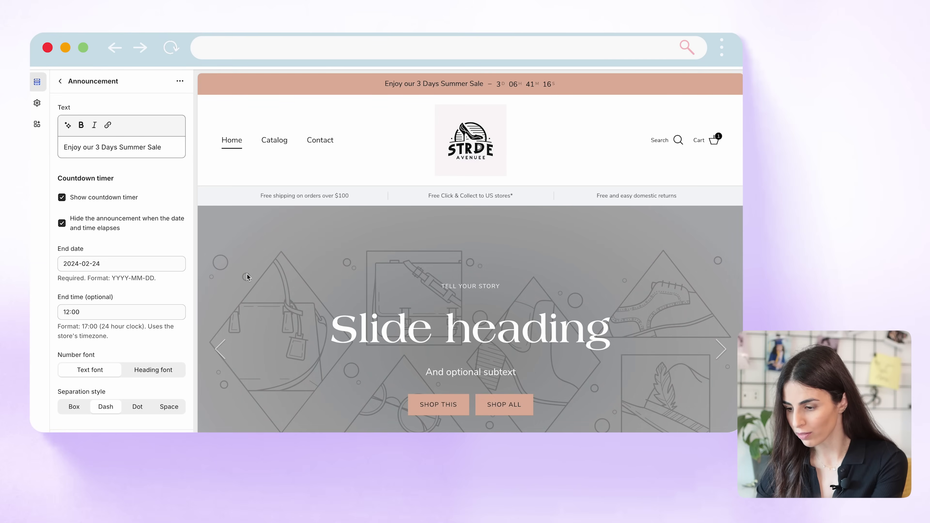
click(72, 412)
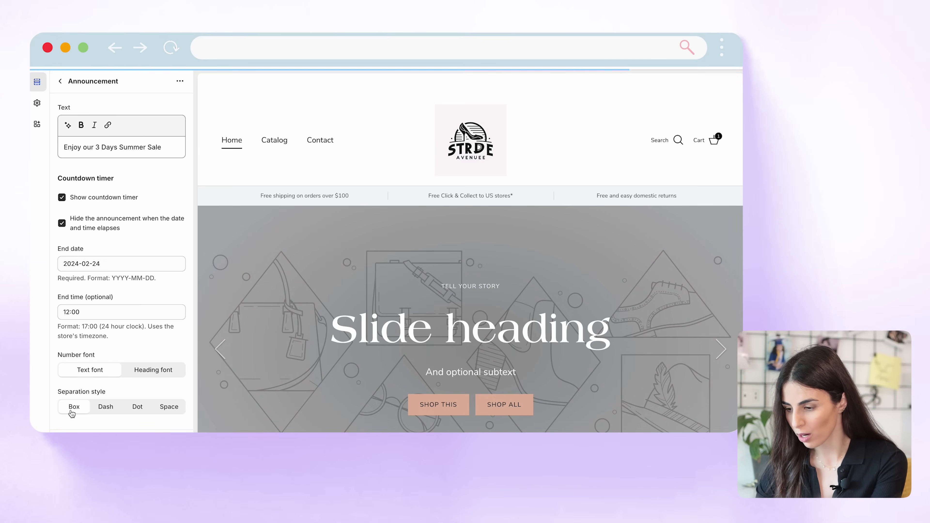
click(142, 409)
click(181, 413)
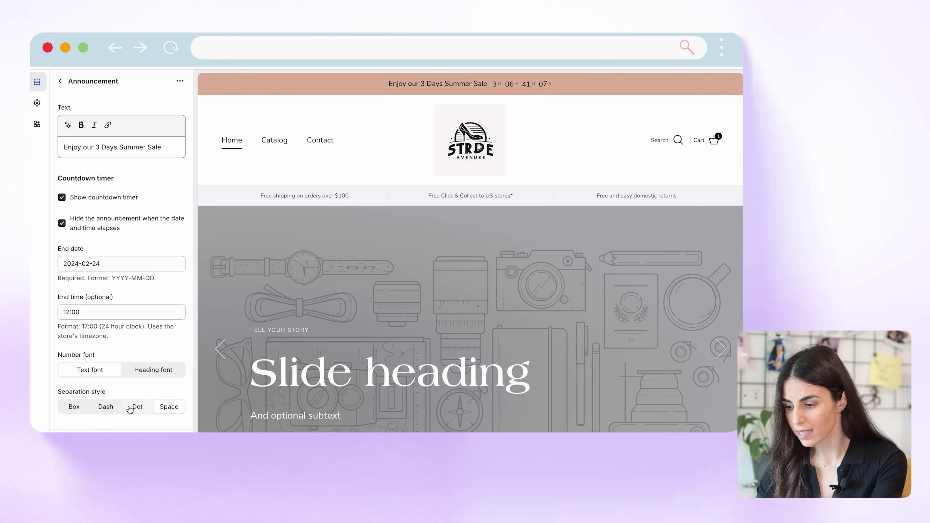
click(80, 411)
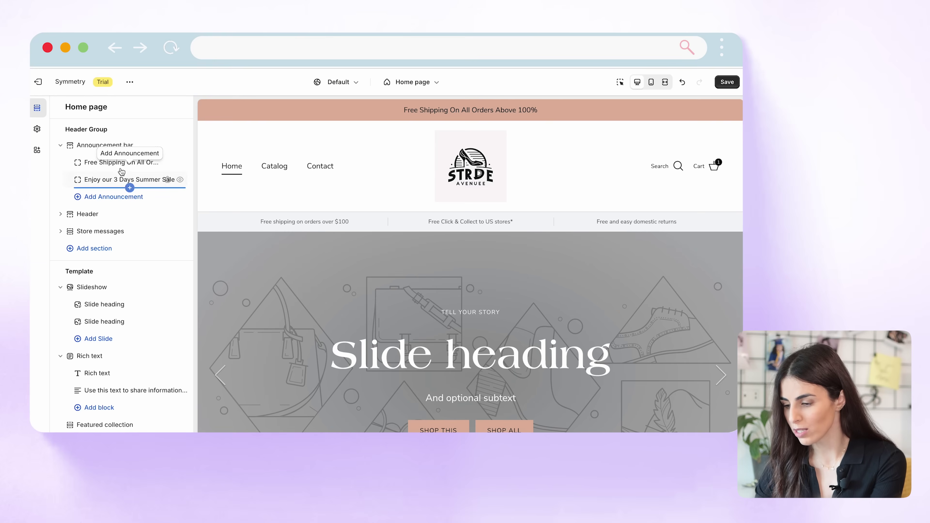
Try moving the summer sale announcement above the free shipping one, and open the Header section's settings
drag(116, 180, 101, 166)
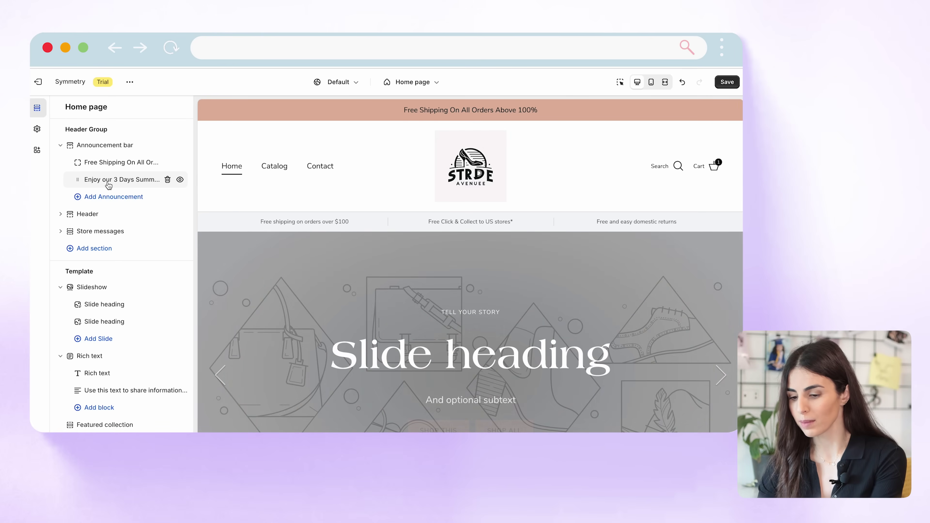
click(61, 145)
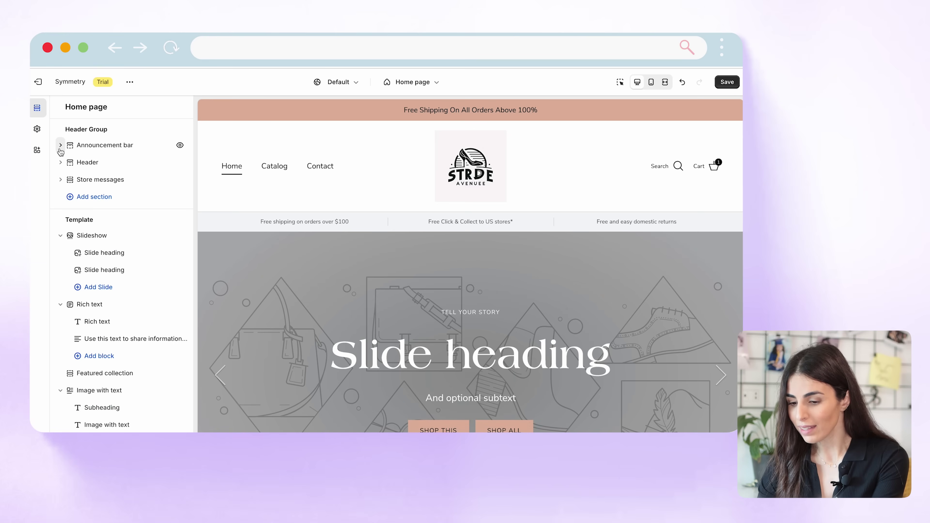
click(94, 163)
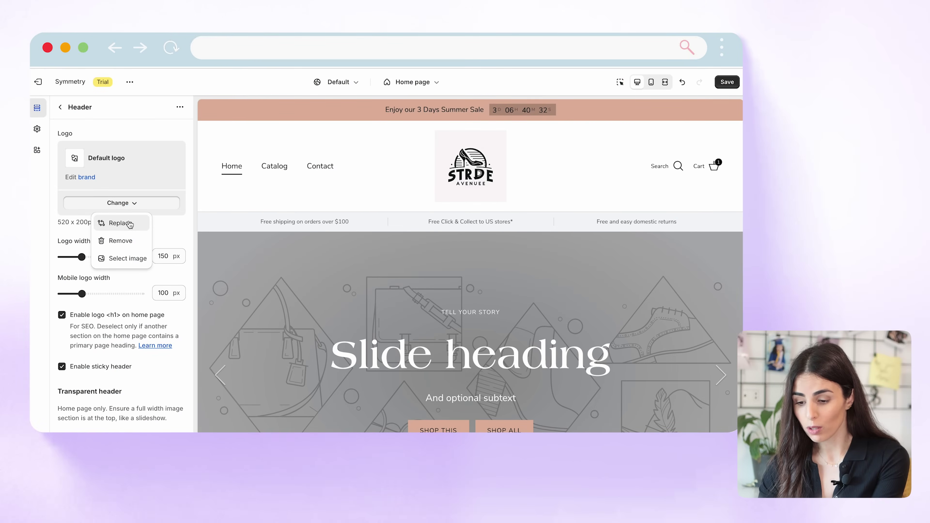
Try the current section's Image as the header logo's dynamic source, and remove it from the logo
click(131, 224)
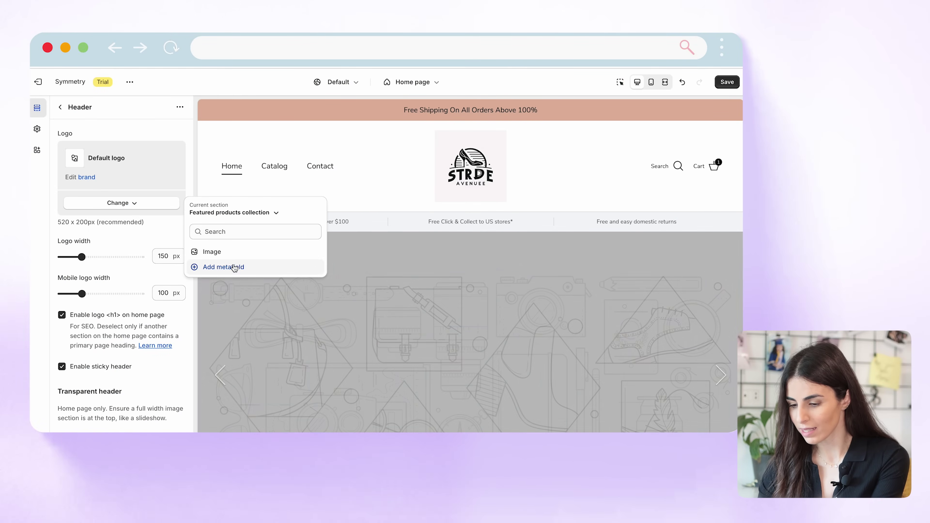
click(227, 253)
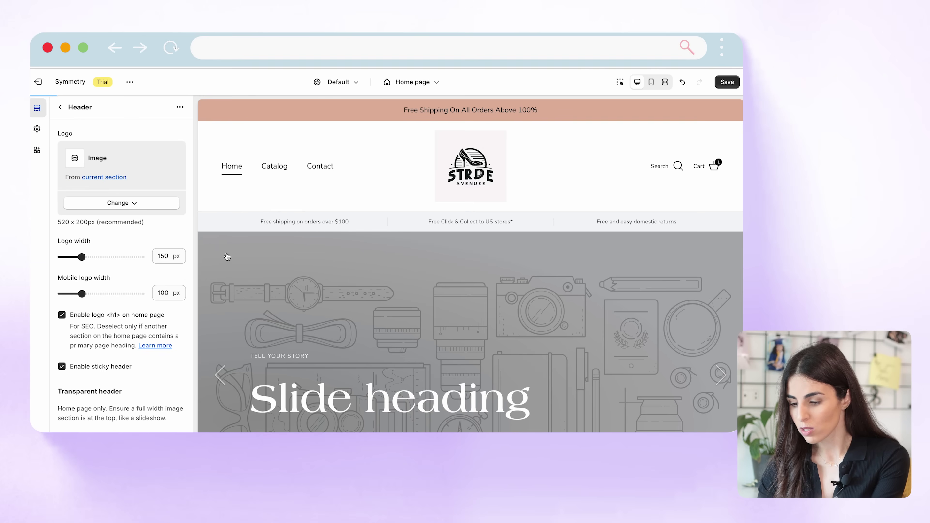
click(146, 203)
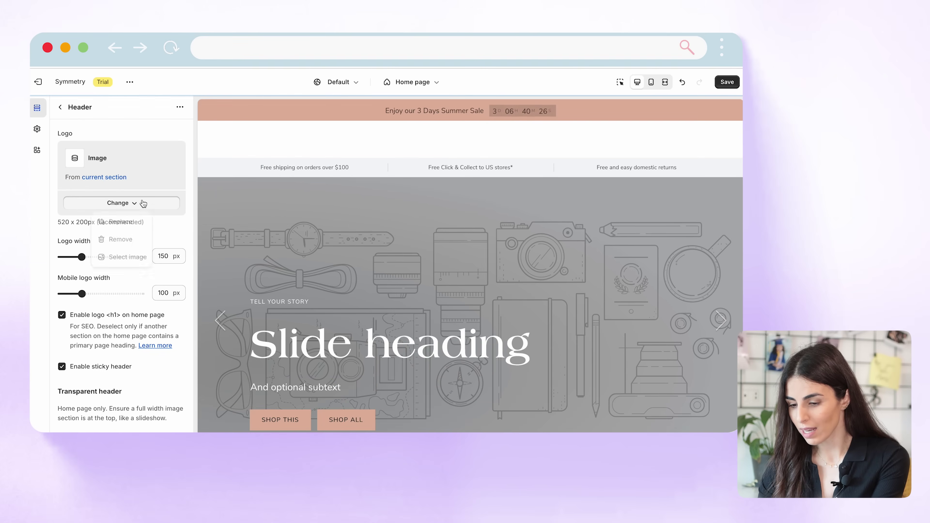
click(131, 222)
click(145, 208)
click(144, 205)
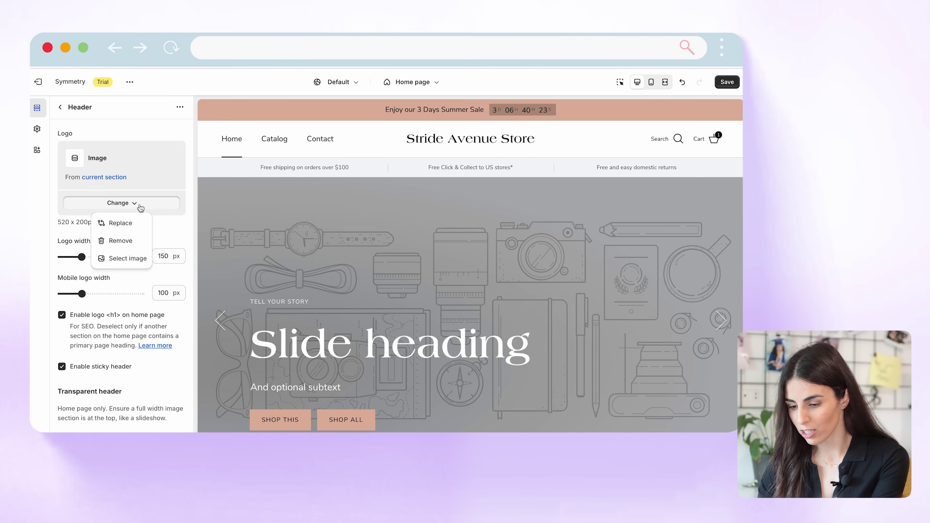
click(132, 241)
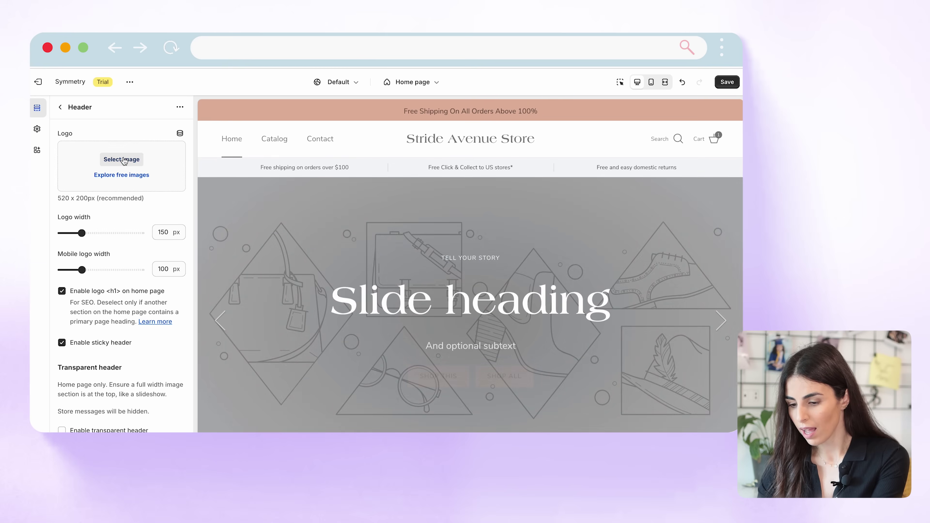
Upload logo-transparent.png from the Downloads folder as the header logo
click(122, 160)
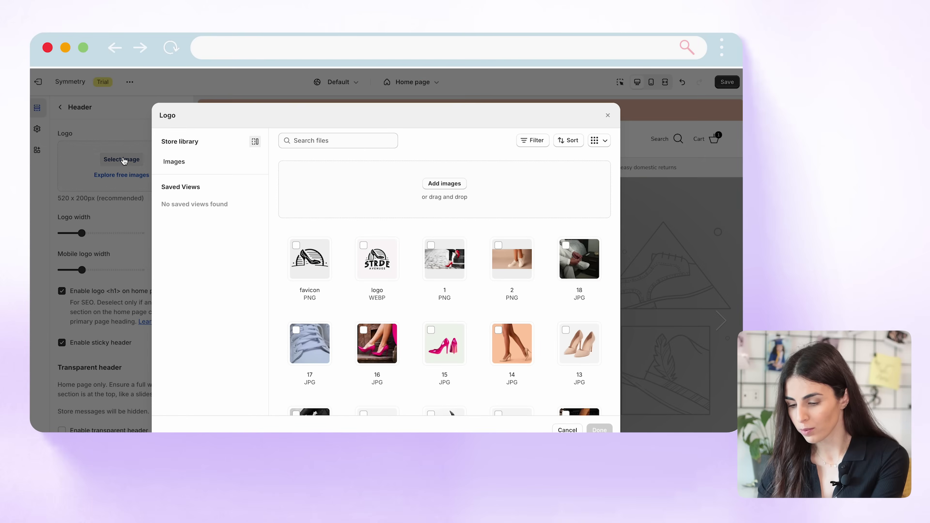
click(453, 185)
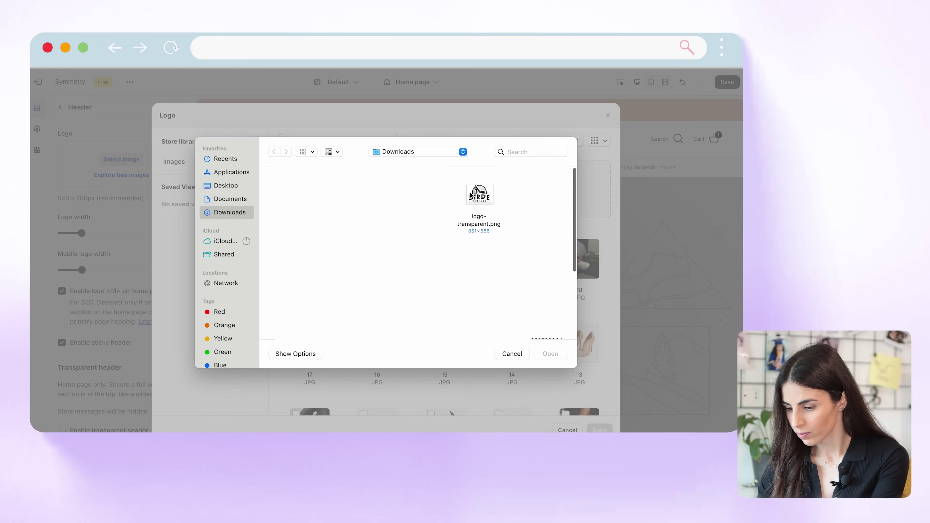
click(472, 195)
click(549, 354)
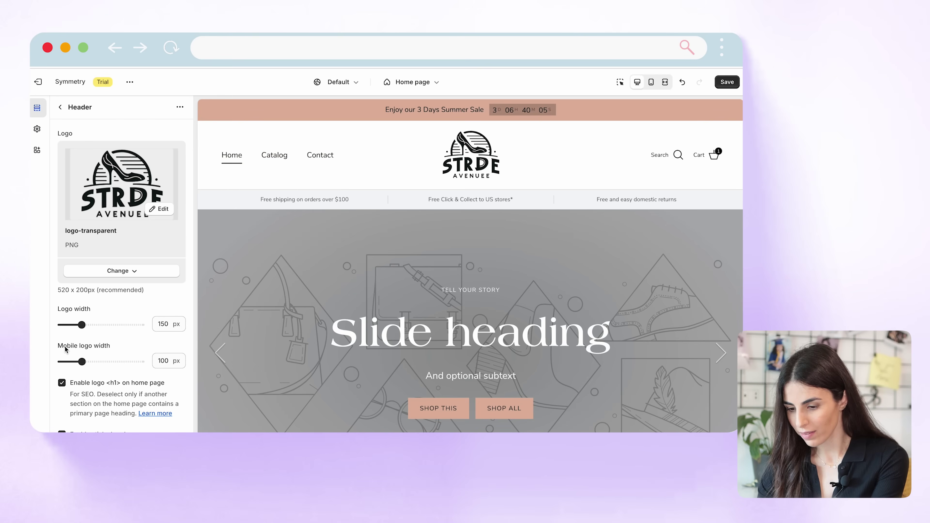
Set the header logo's width to 100 px and, using the mobile preview, its mobile width to 75 px
drag(68, 324, 73, 324)
scroll(116, 348, down, 1)
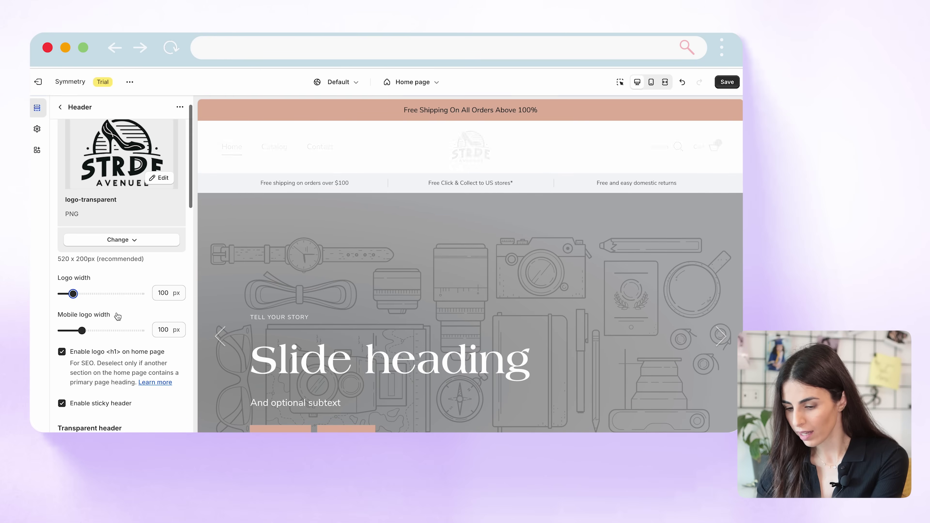
click(652, 82)
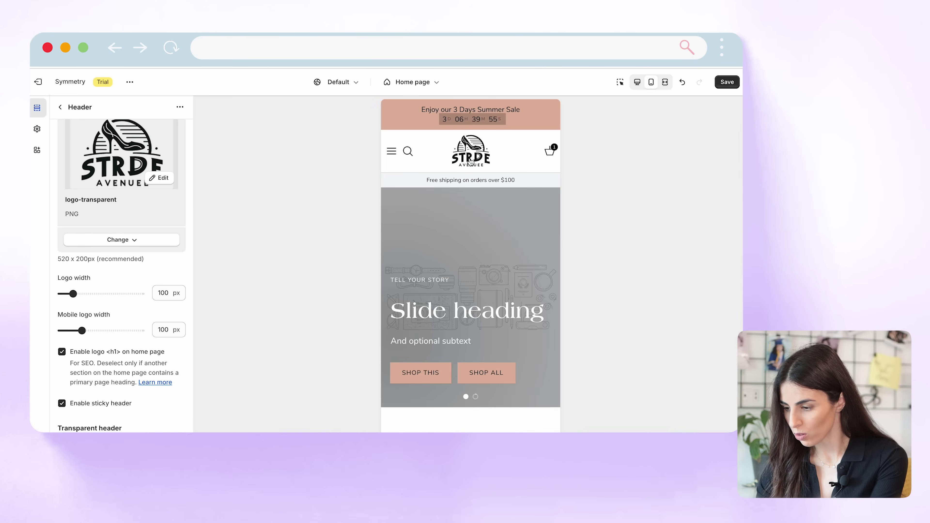
drag(82, 331, 74, 330)
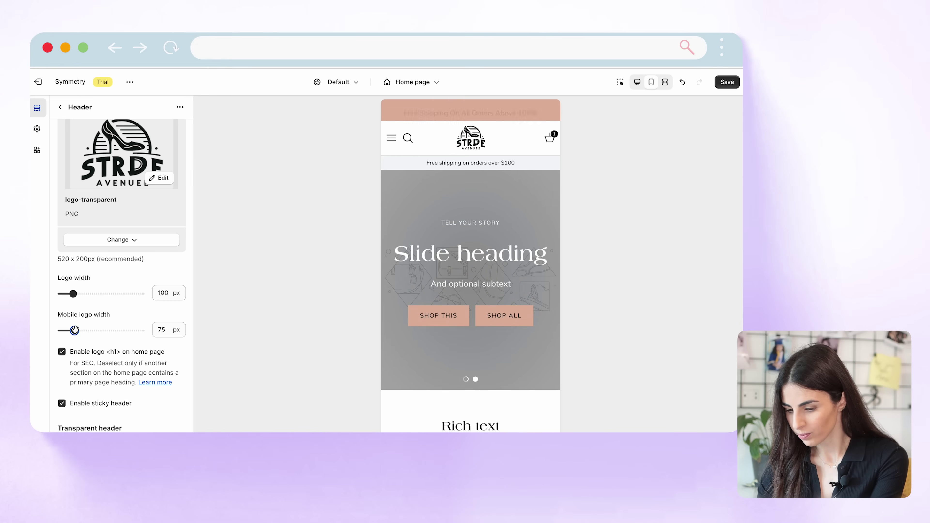
scroll(75, 330, down, 3)
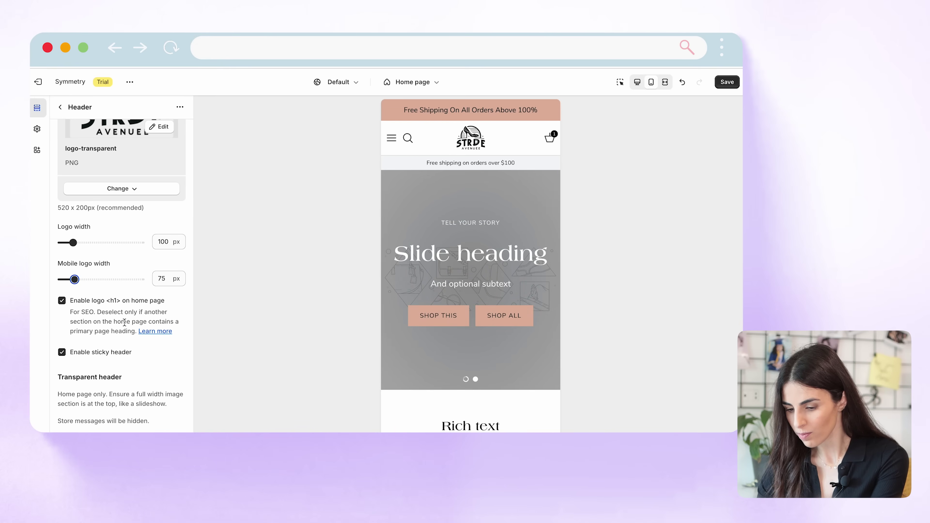
Return to the desktop preview and examine how the header behaves while the home page scrolls
click(638, 82)
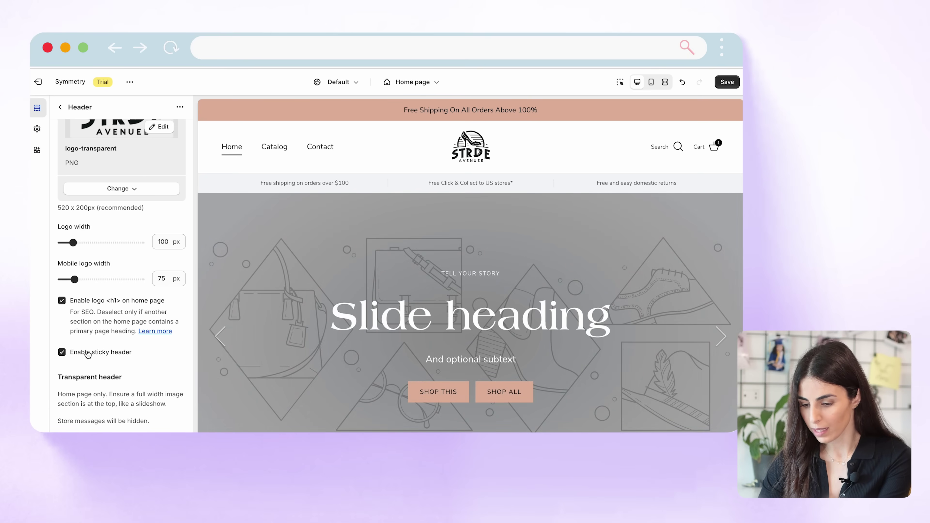
scroll(401, 310, down, 5)
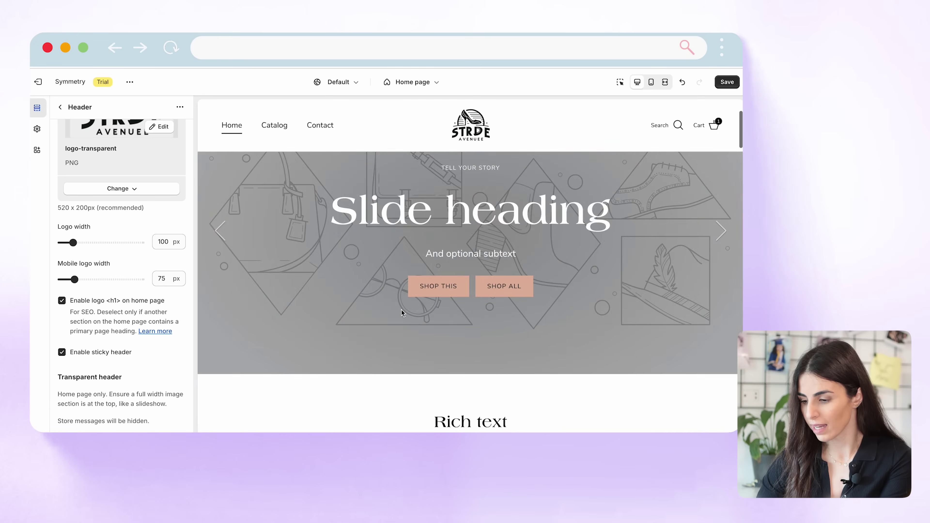
scroll(402, 311, down, 3)
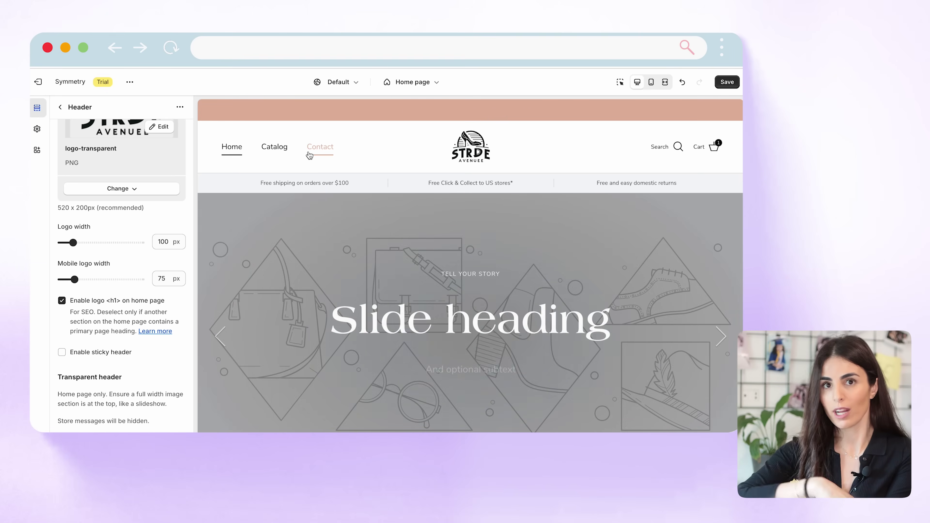
Enable the sticky header and the transparent header for the home page
click(73, 353)
scroll(110, 330, down, 3)
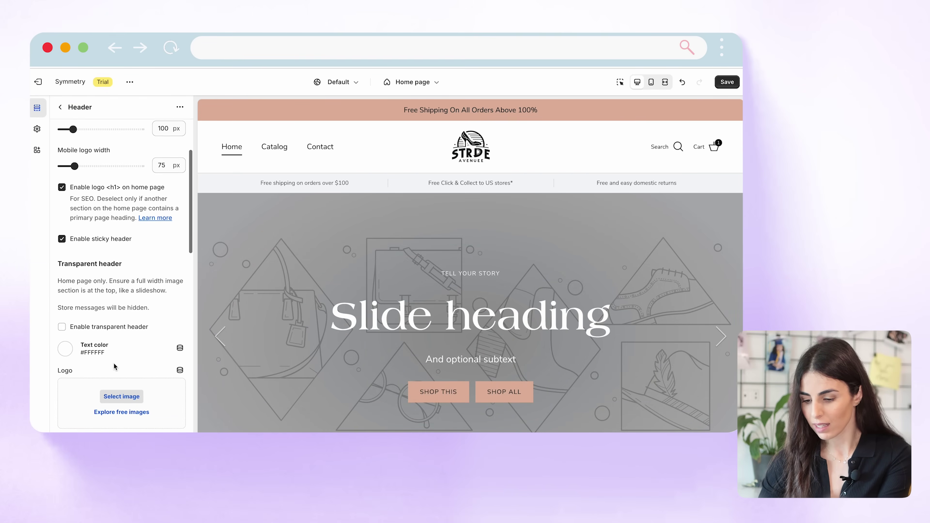
click(98, 326)
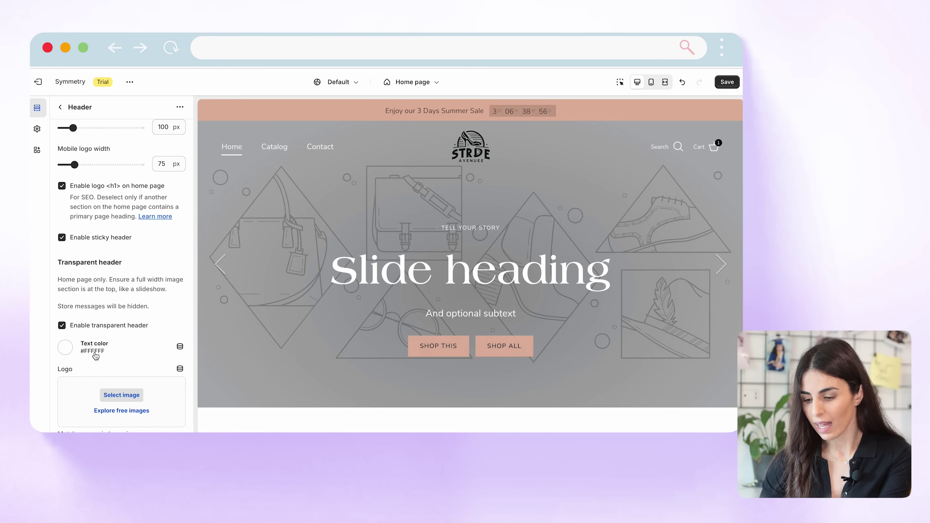
scroll(122, 385, down, 3)
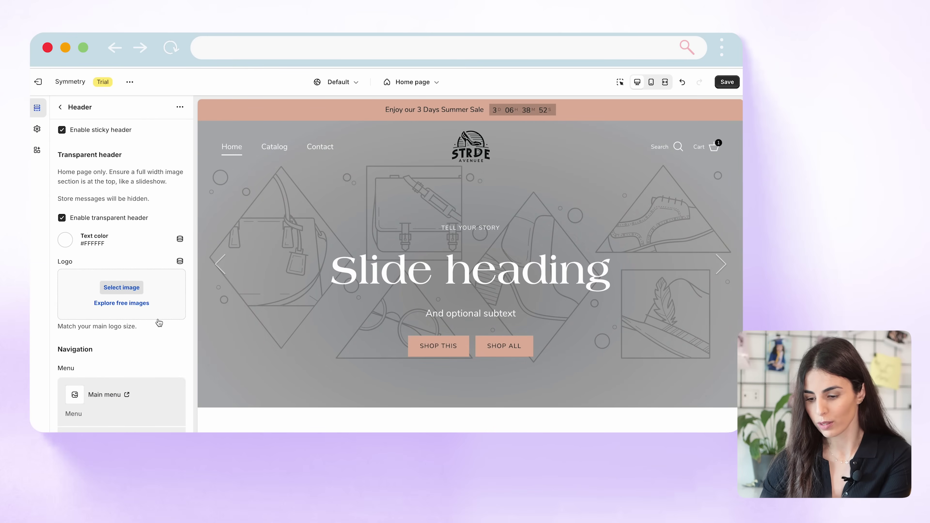
Look through the menus available for the header's navigation, and close the list without changing the selection
scroll(158, 322, down, 5)
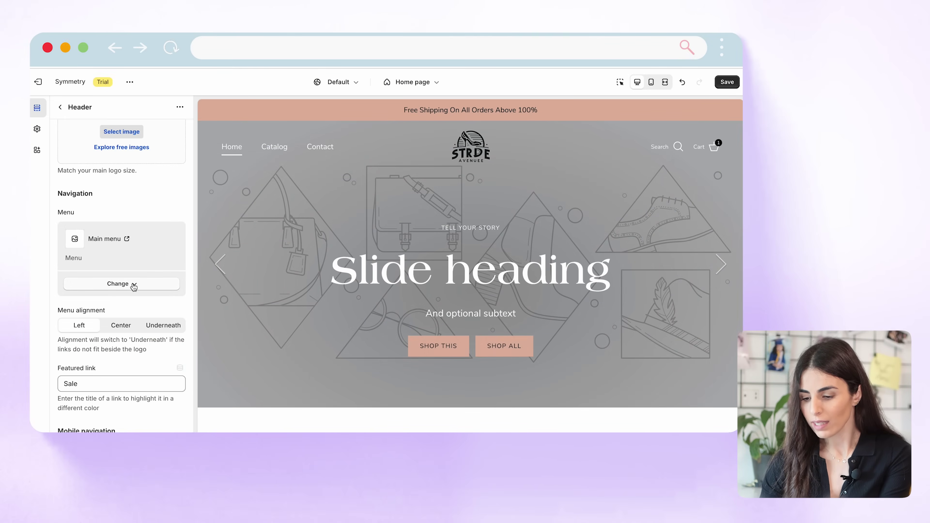
click(134, 286)
click(129, 304)
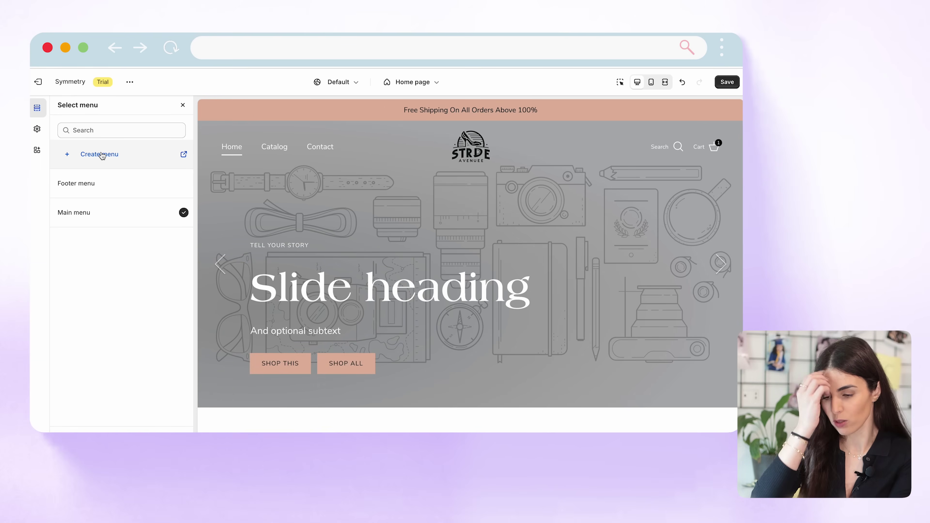
click(183, 105)
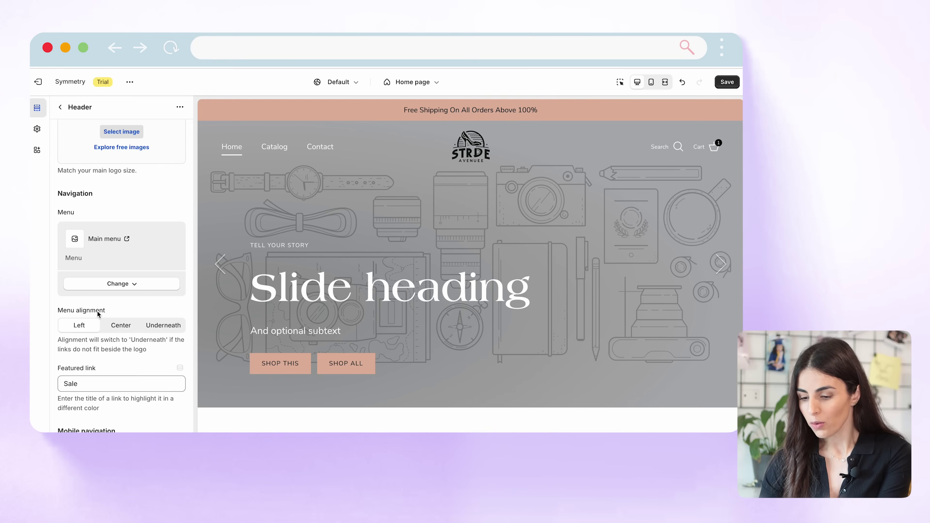
Try the Center and Underneath alignments for the header menu, and return the alignment to Left
scroll(98, 313, down, 3)
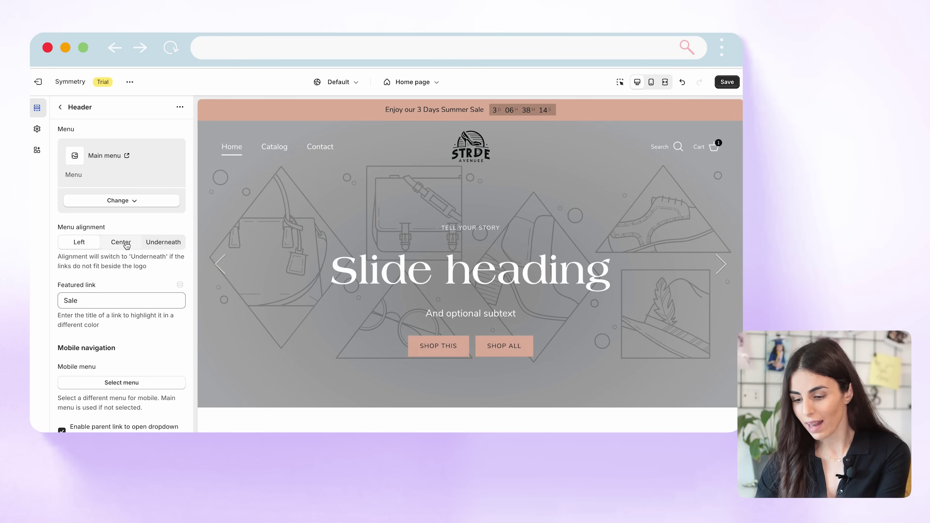
click(126, 245)
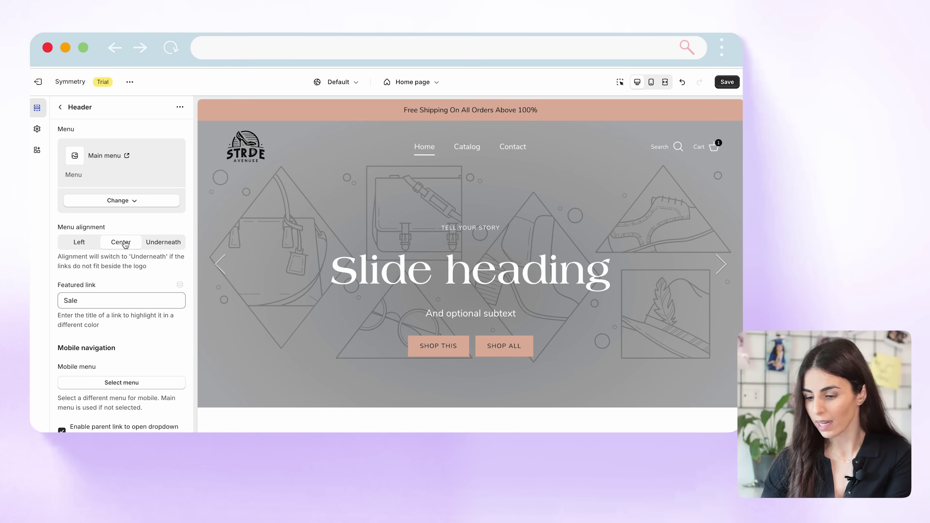
click(174, 246)
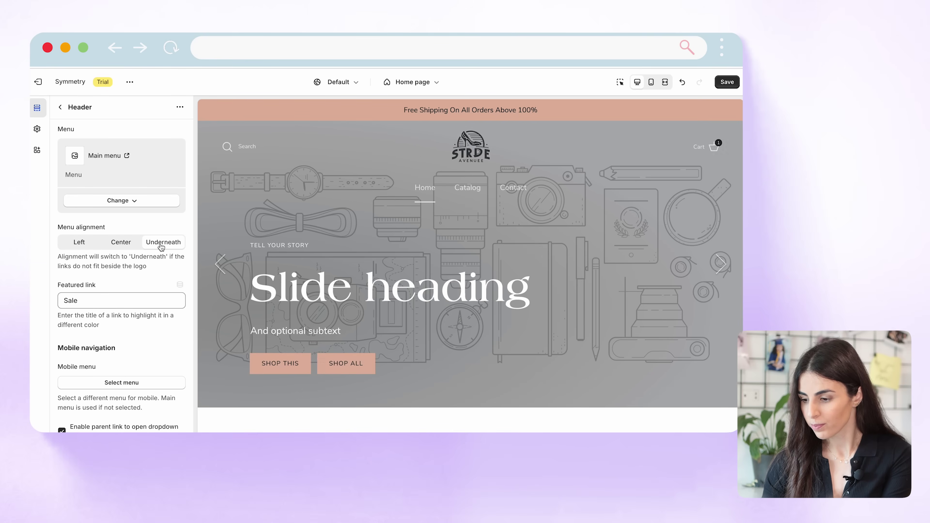
click(88, 243)
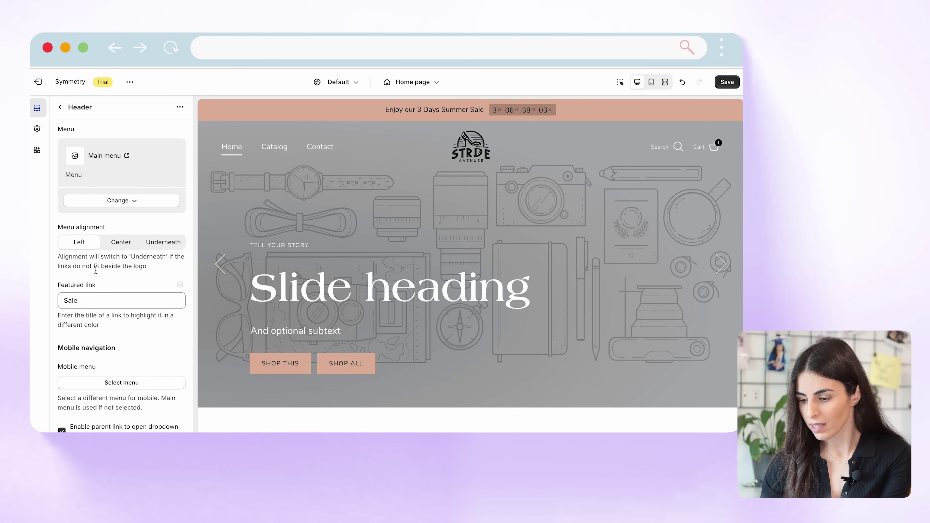
Try Catalog as the header's featured link, and restore the featured link to Sale
scroll(117, 295, down, 2)
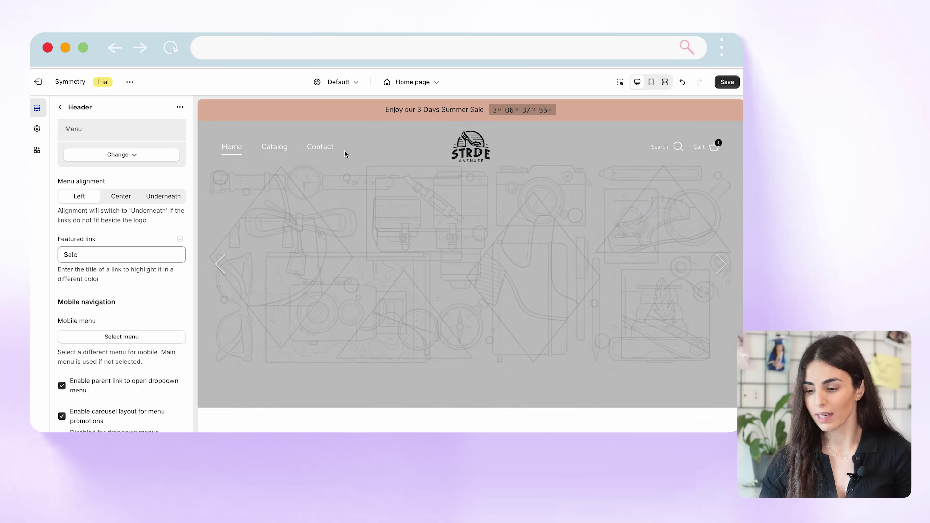
drag(108, 256, 57, 258)
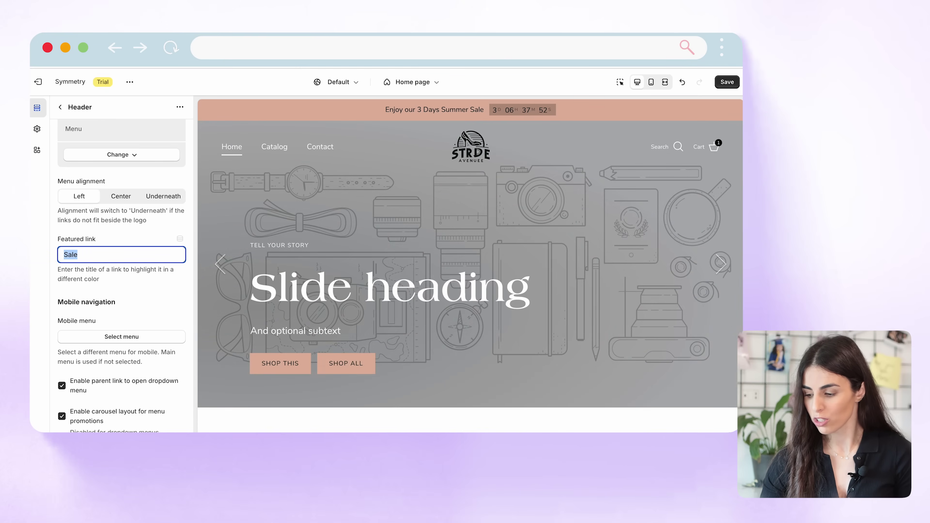
text(Ca)
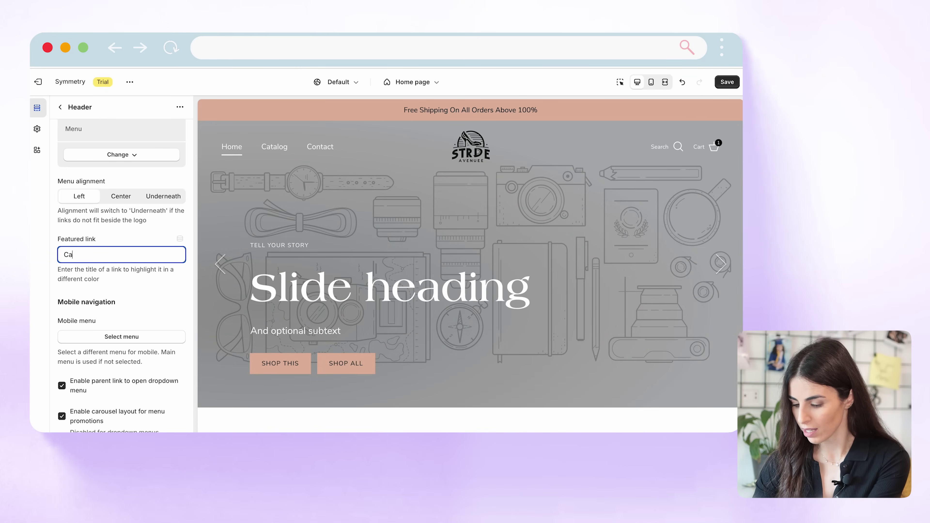
text(talog)
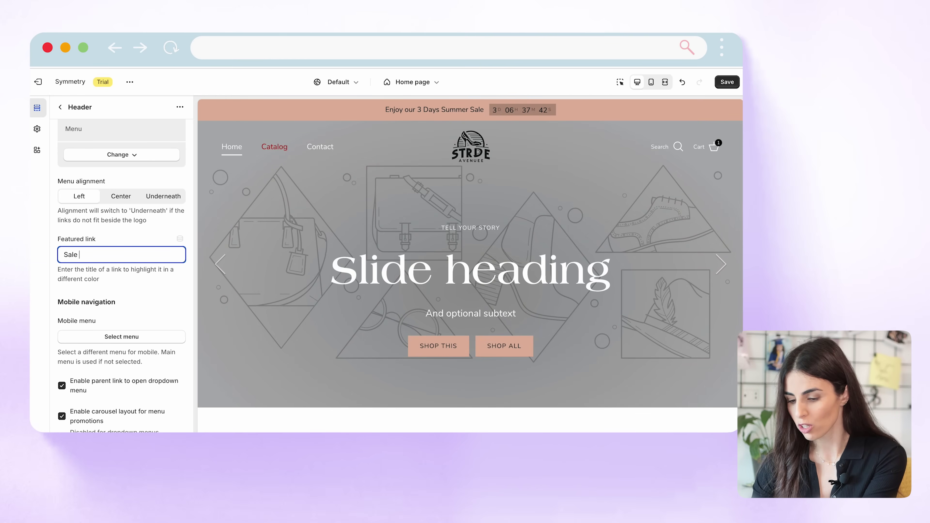
Switch to the mobile preview and assign Main menu as the header's mobile menu
scroll(116, 316, down, 3)
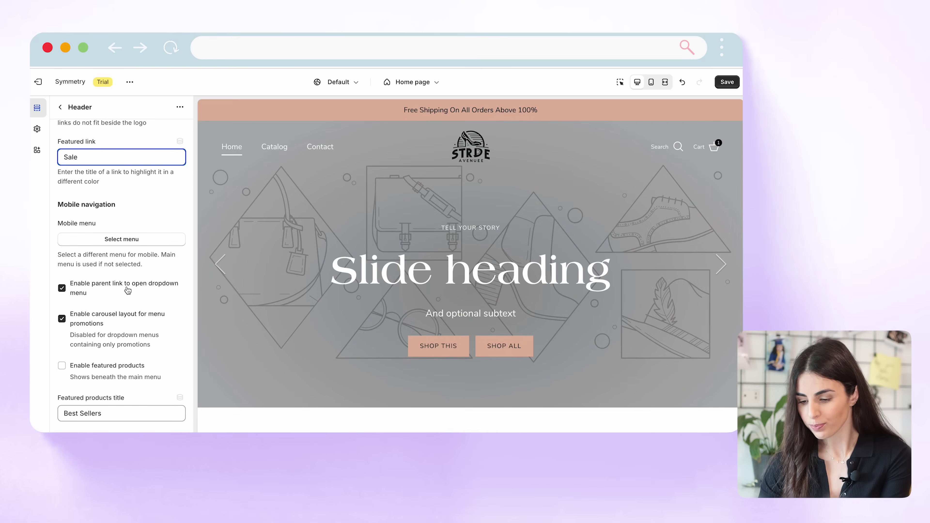
scroll(127, 291, down, 1)
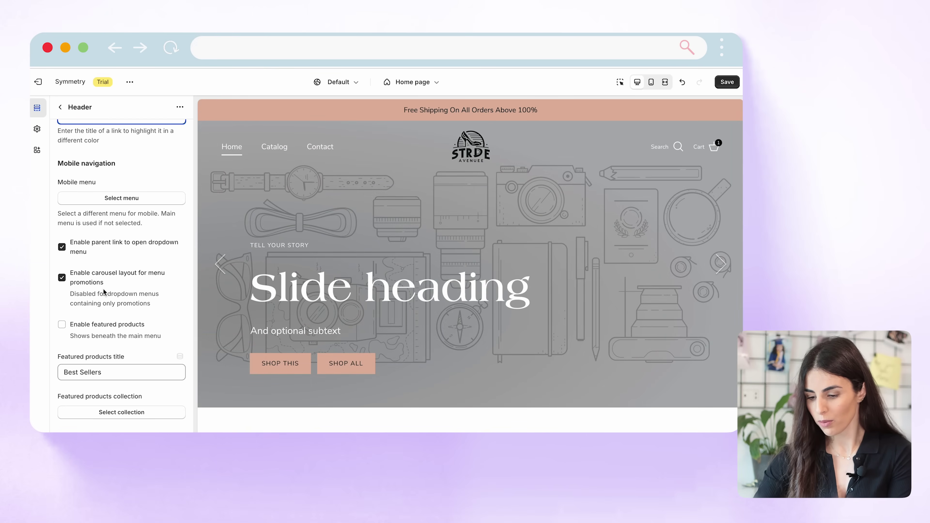
scroll(104, 292, down, 1)
scroll(129, 165, up, 1)
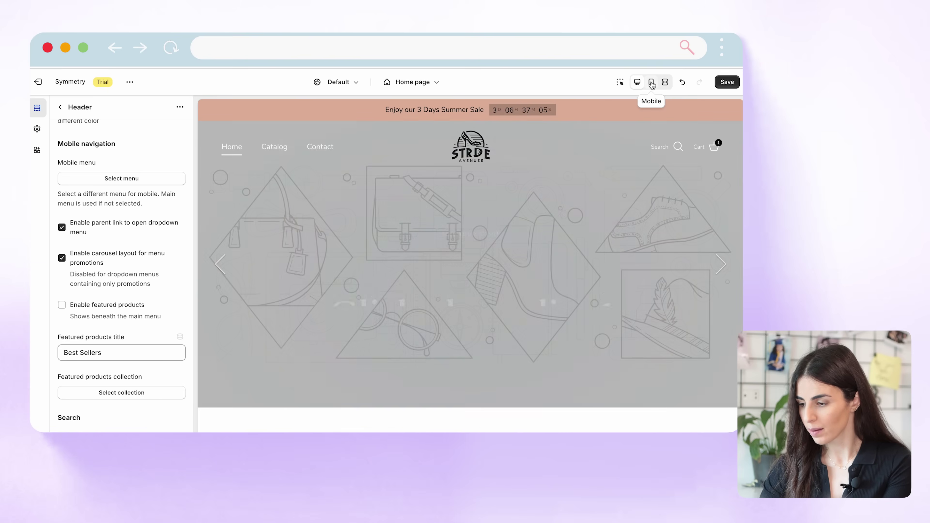
click(651, 81)
click(126, 185)
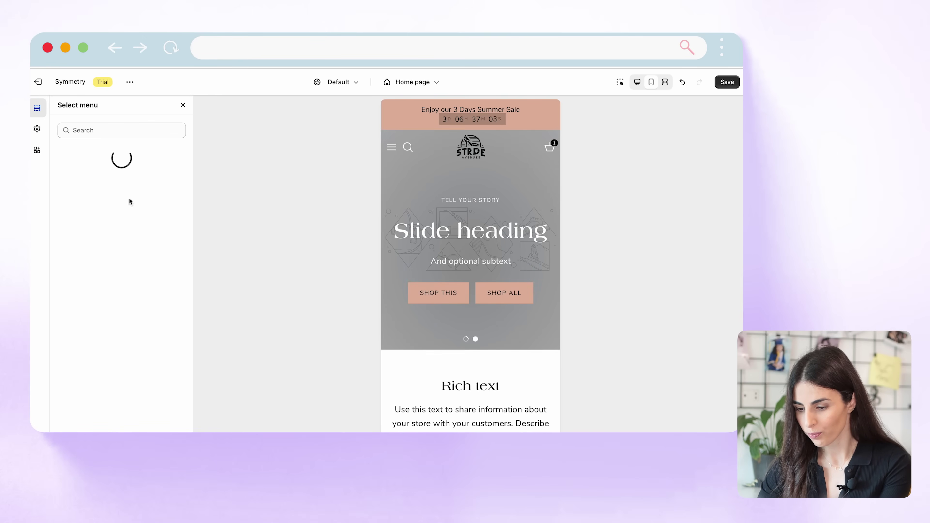
click(83, 218)
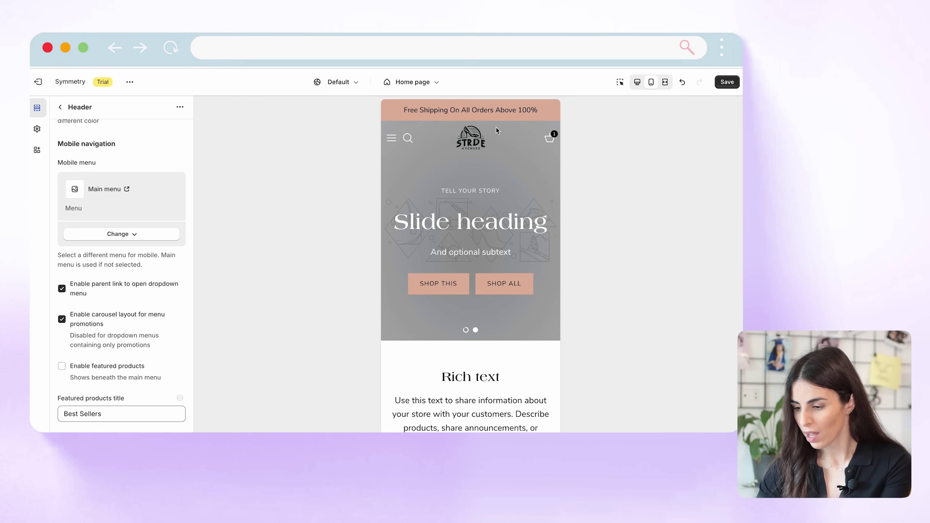
Expand the navigation in the mobile preview, and open Main menu for editing in the Shopify admin's navigation settings
click(391, 138)
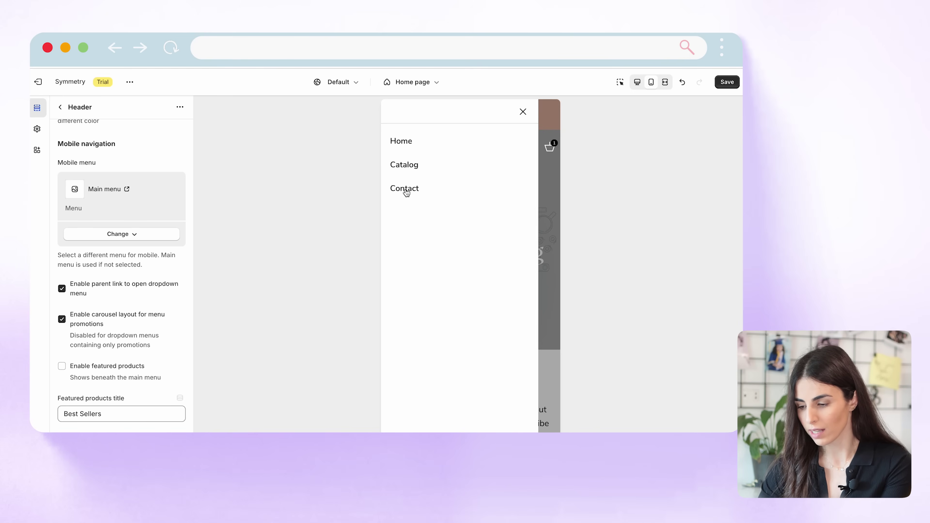
click(118, 191)
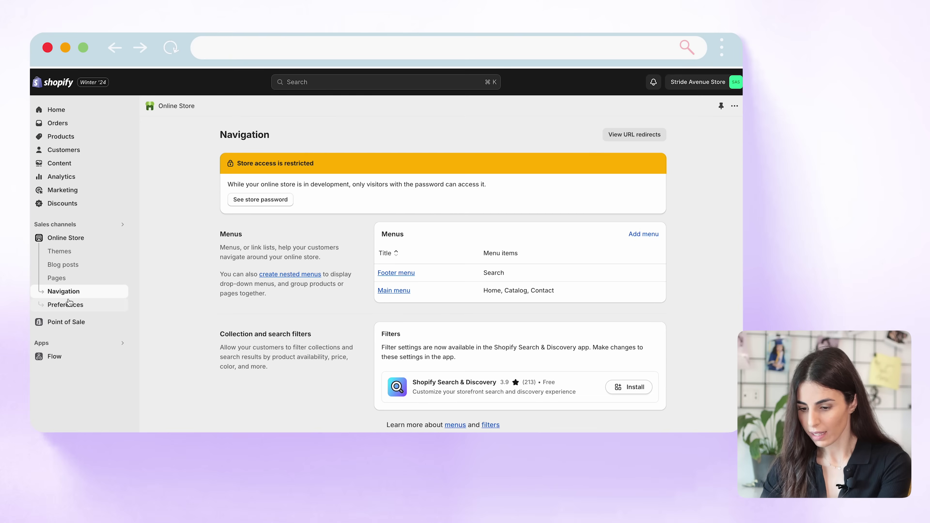
click(400, 290)
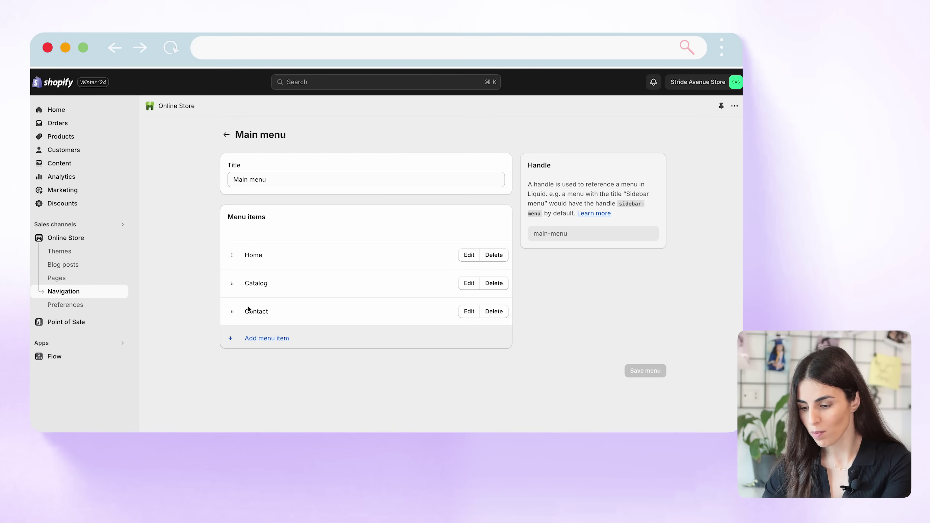
Add a "Shop by type" item linked to # to the main menu, and nest it under Catalog
click(247, 336)
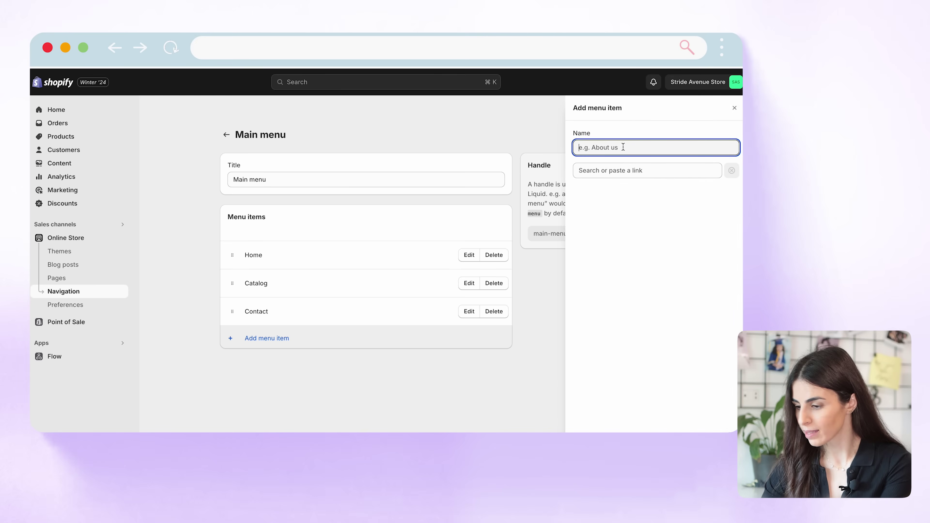
text(Shop by type)
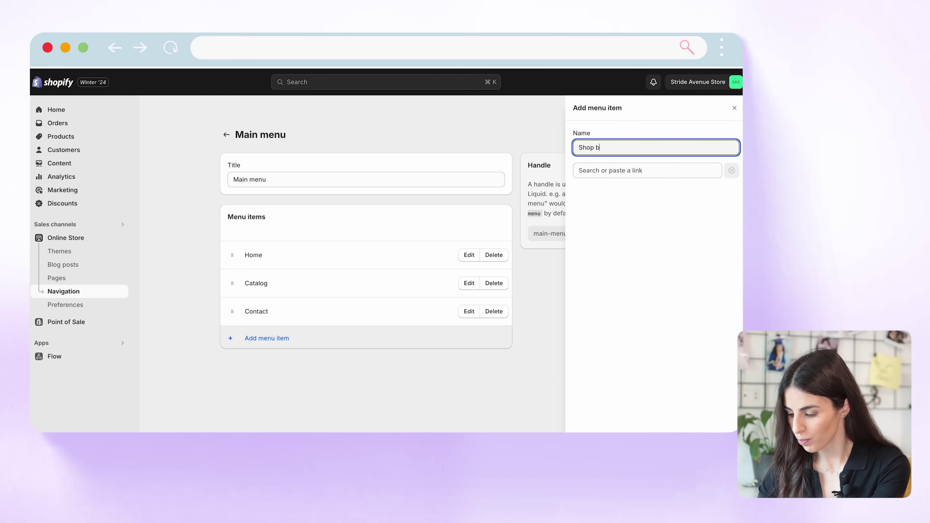
click(655, 170)
text(#)
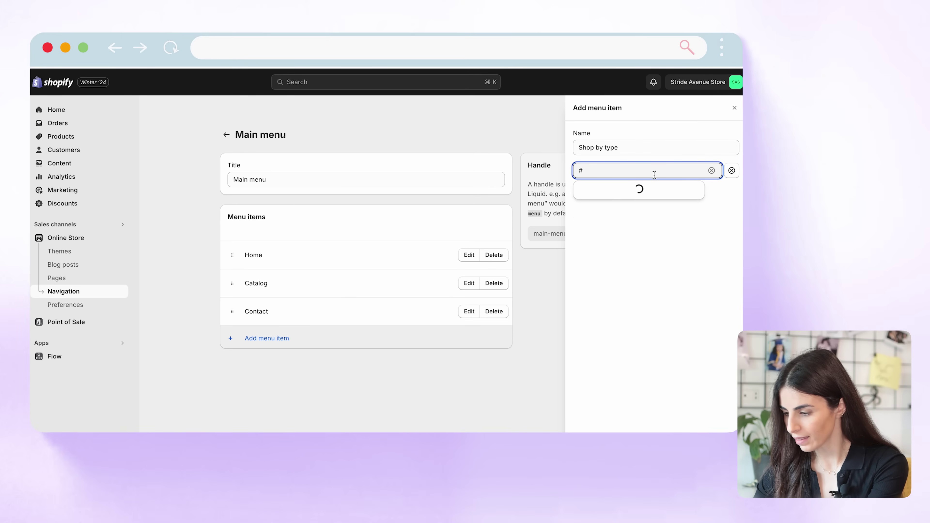
click(616, 198)
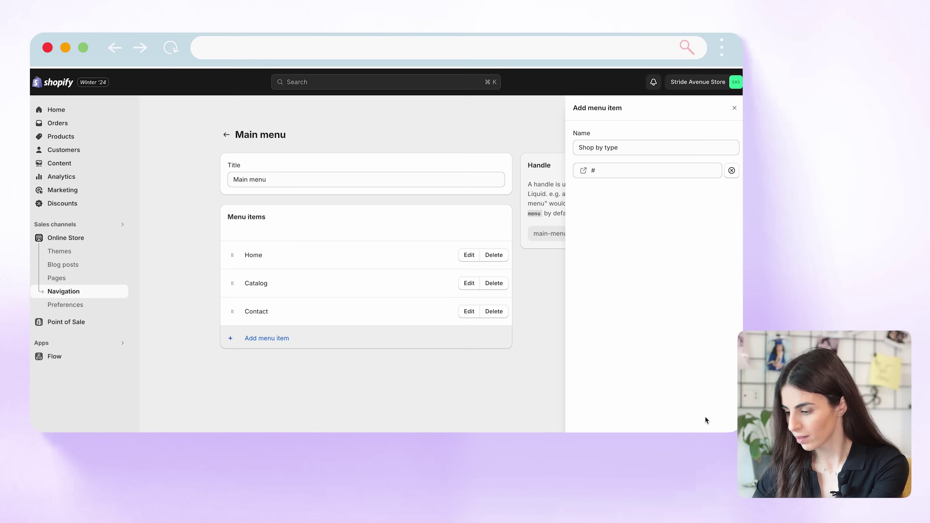
key(Return)
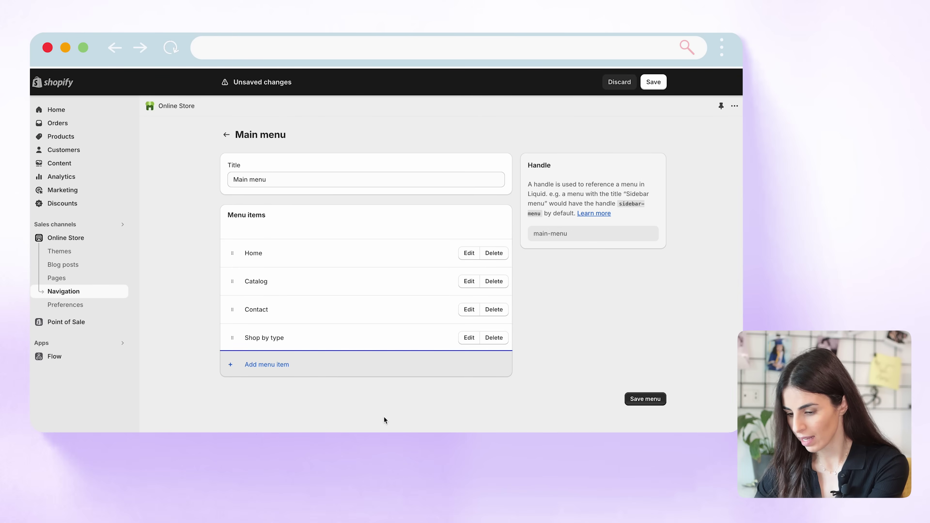
drag(234, 340, 266, 302)
Add the Heels collection as a menu item under Catalog, and nest it under Shop by type
click(285, 336)
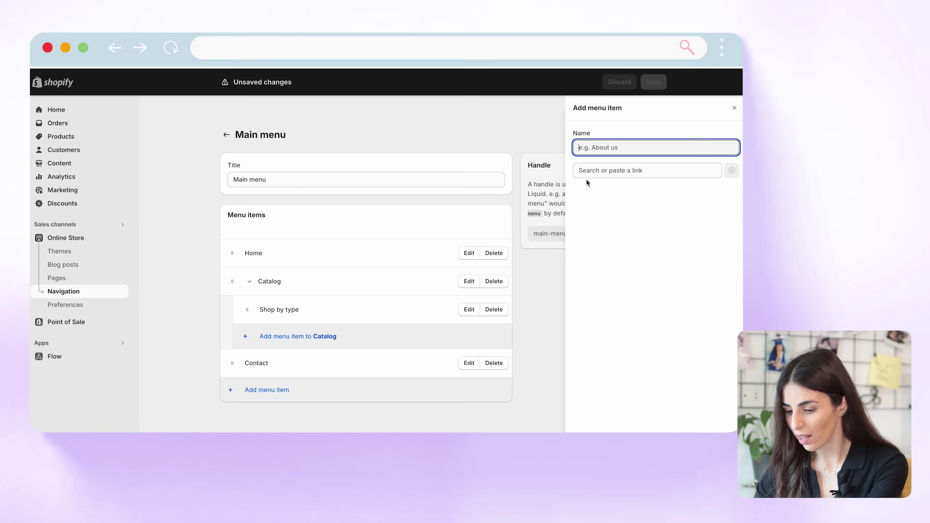
click(601, 170)
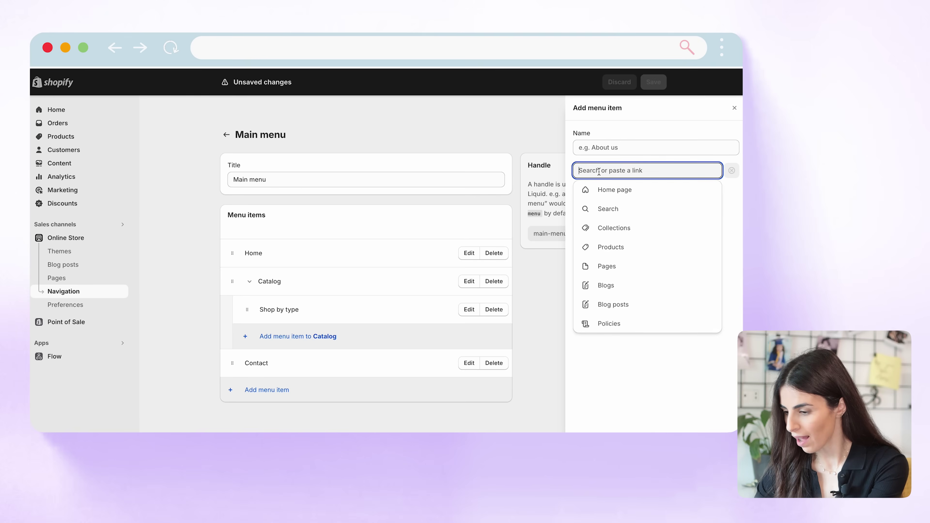
click(603, 229)
click(604, 231)
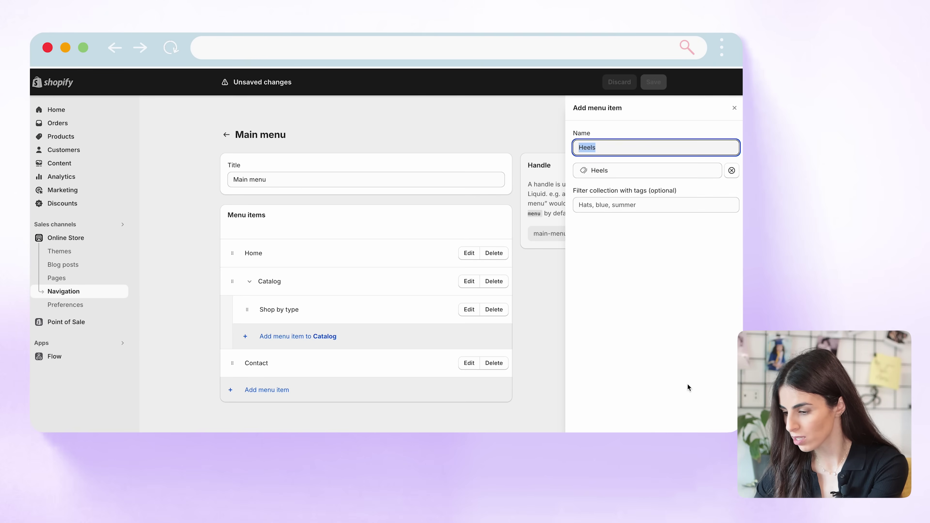
key(Return)
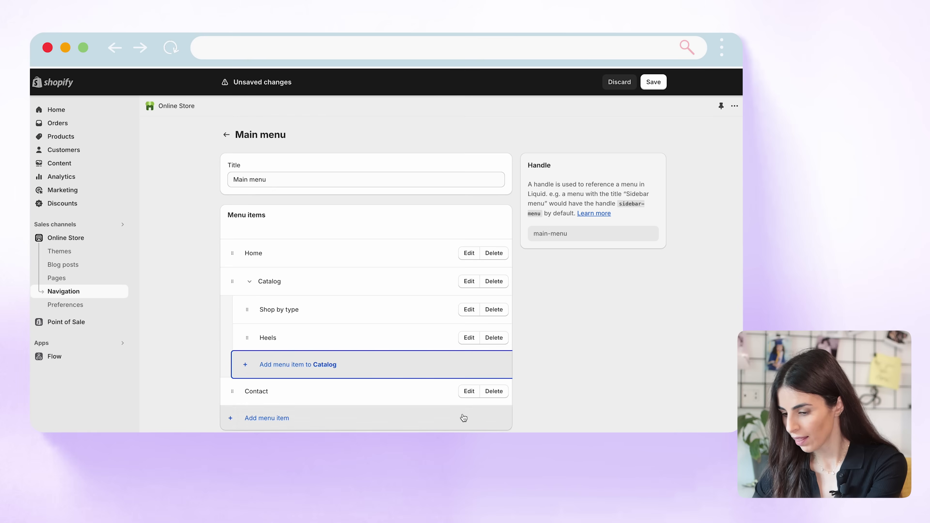
drag(247, 337, 267, 332)
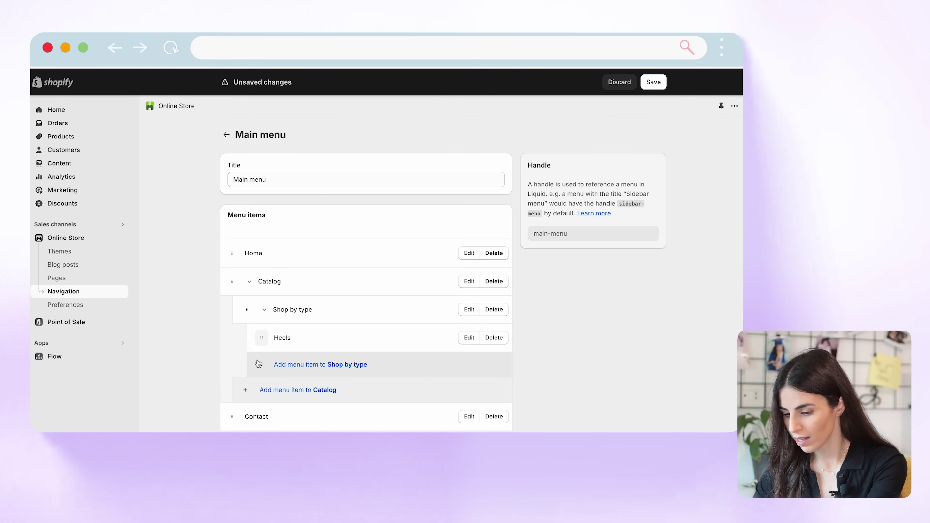
Add the Sneakers collection as a menu item under Shop by type
click(259, 364)
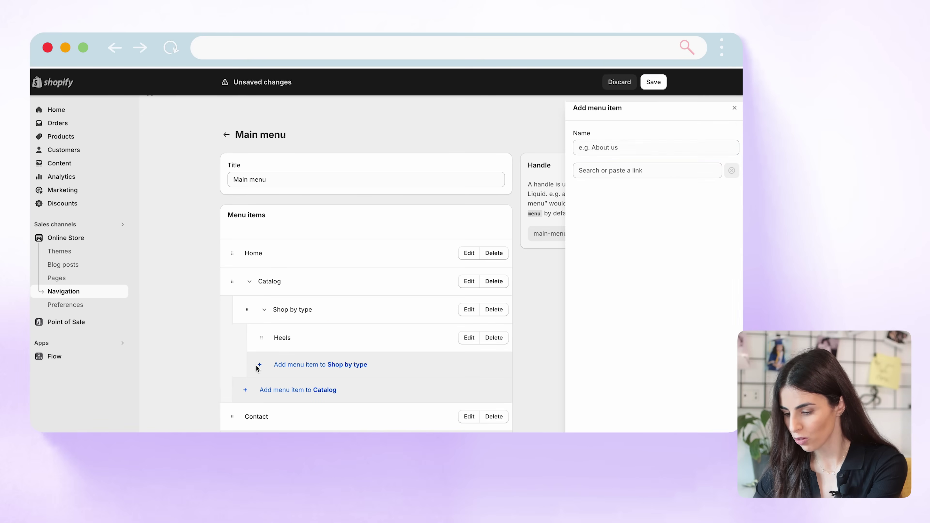
click(599, 174)
text(sne)
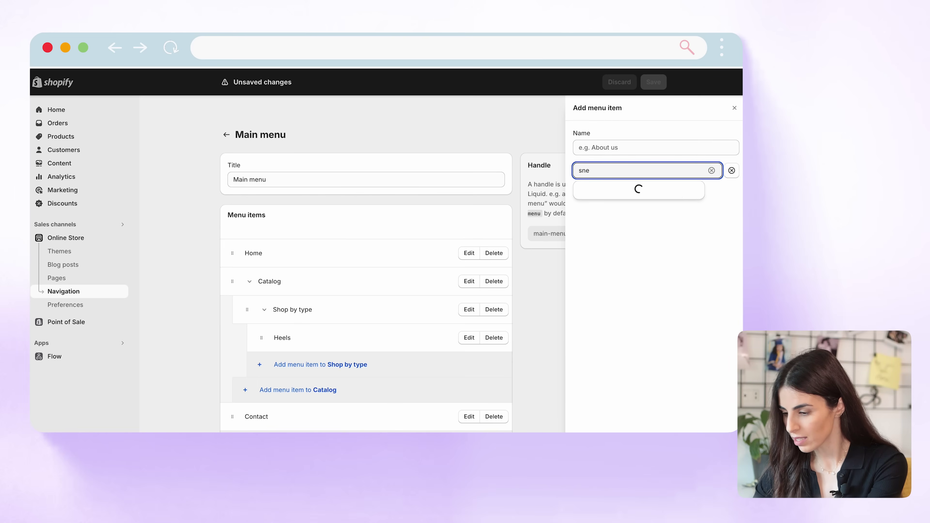
click(629, 189)
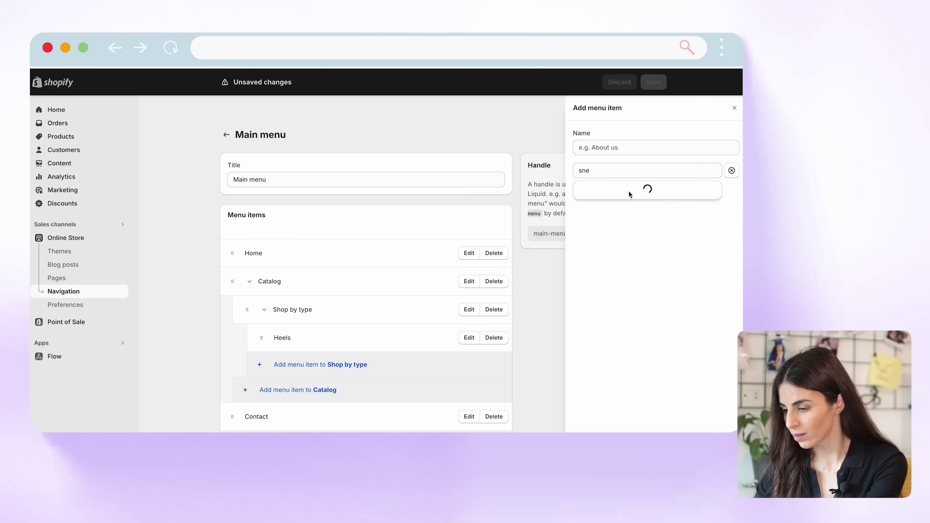
click(627, 228)
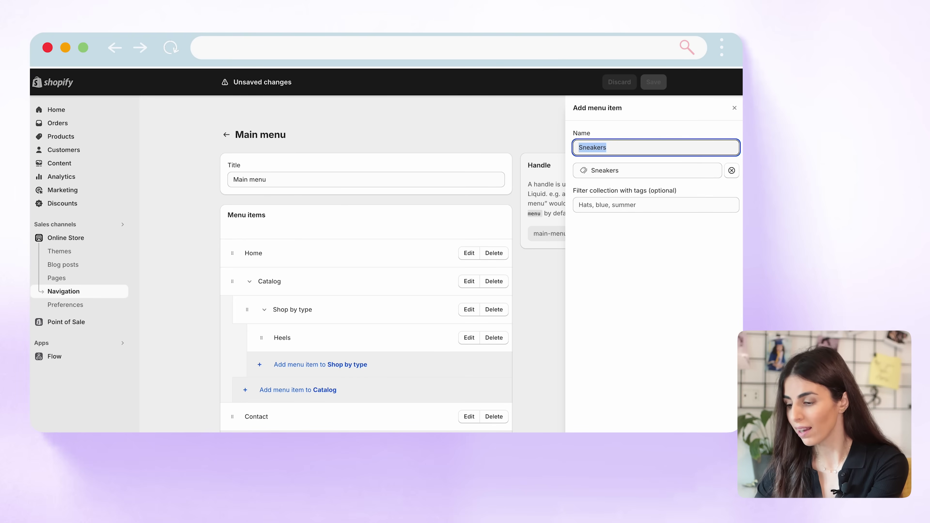
key(Return)
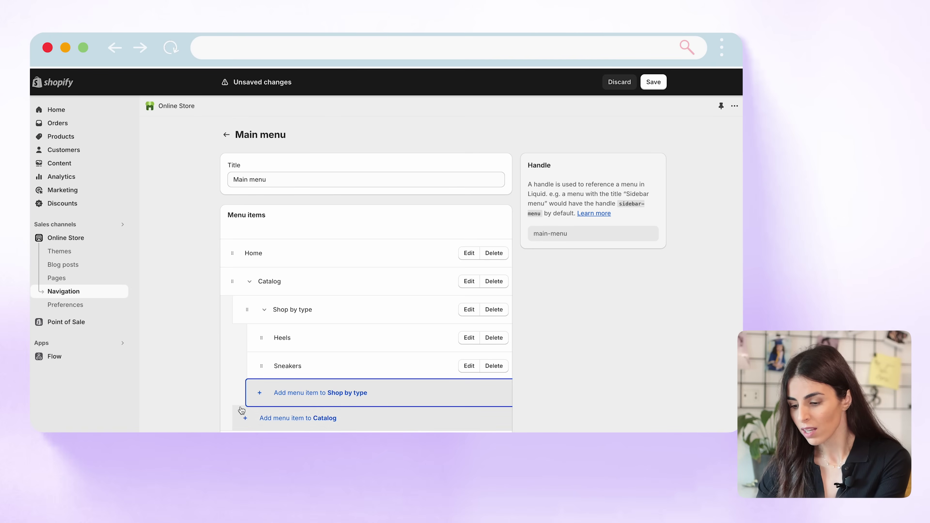
Add a "Shop by Style" menu item linked to # under Catalog
scroll(242, 389, down, 1)
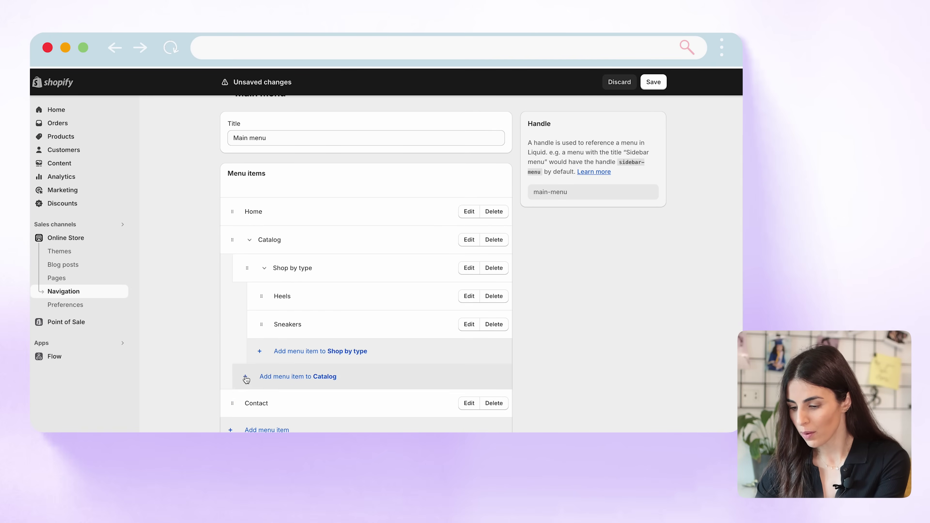
click(244, 378)
text(Shop by Style)
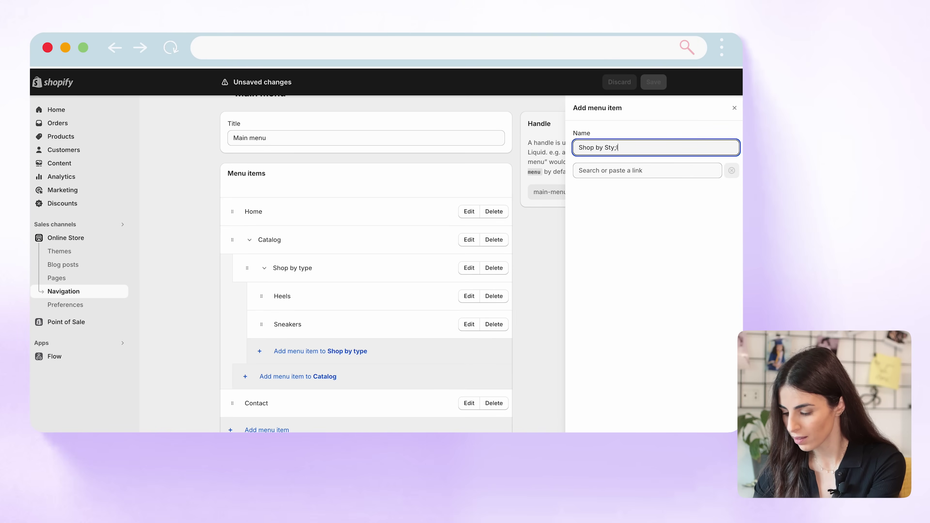
click(661, 172)
text(#)
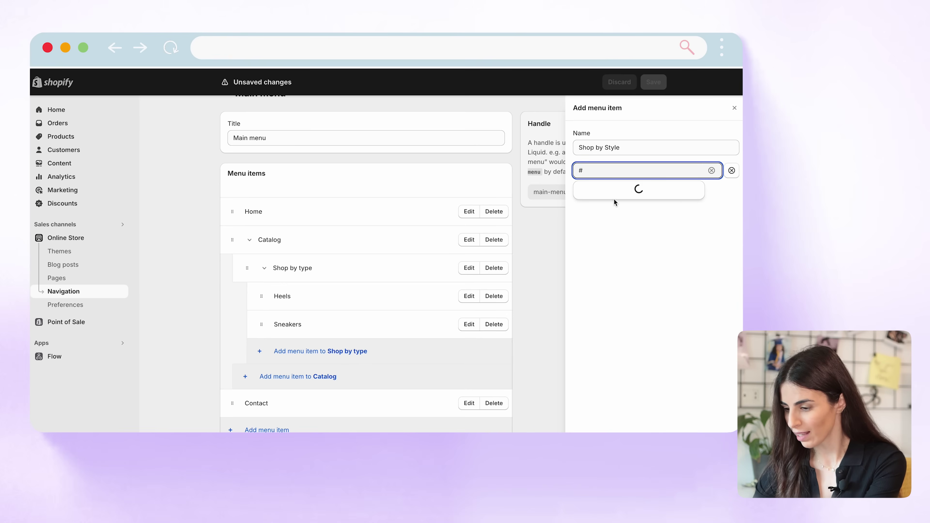
click(603, 196)
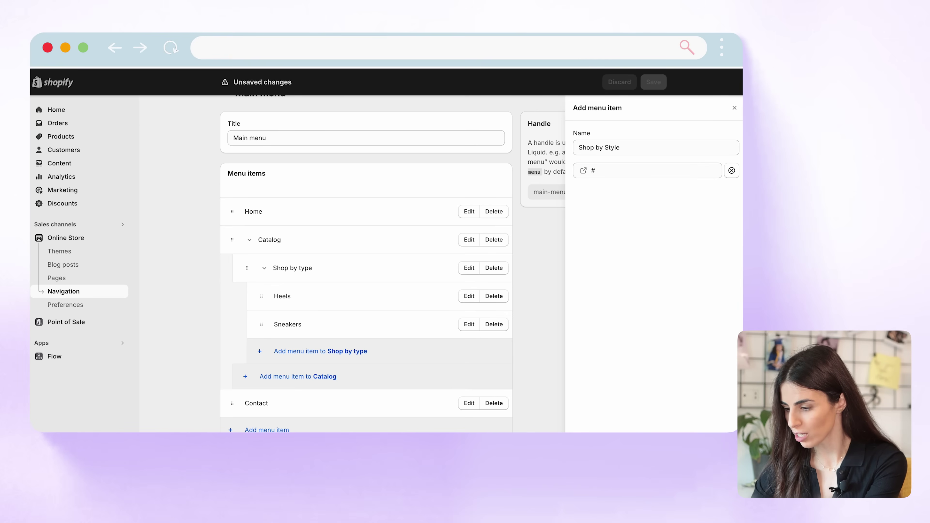
key(Return)
Add a "Modern" menu item linked to # under Catalog
scroll(319, 367, down, 1)
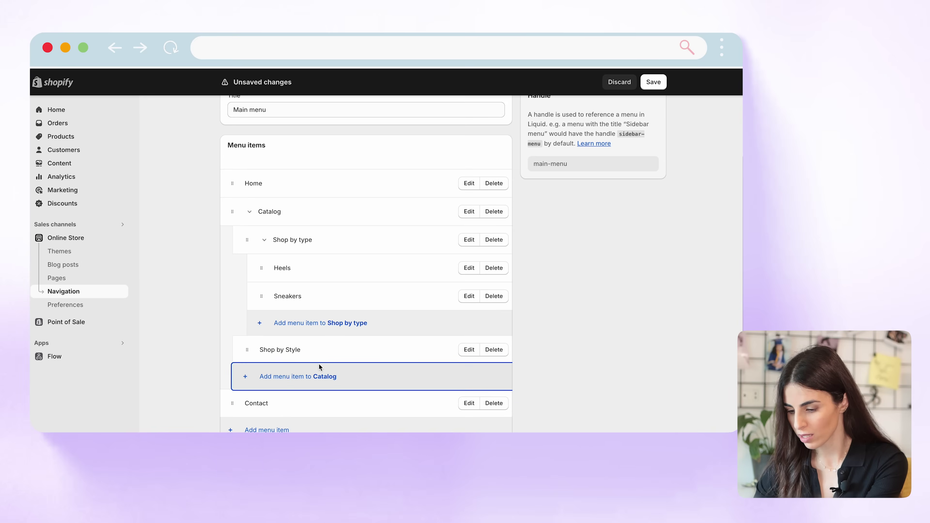
click(289, 379)
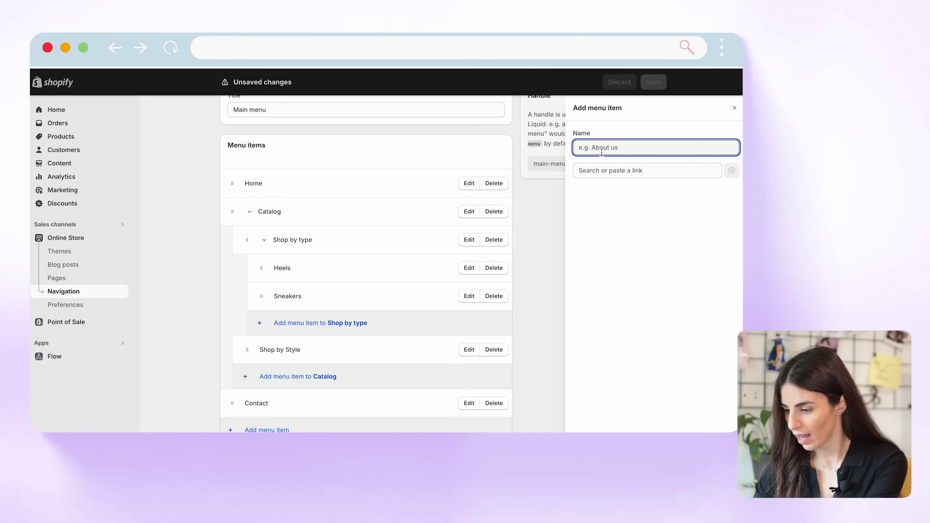
text(Modern)
click(614, 169)
text(#)
click(636, 195)
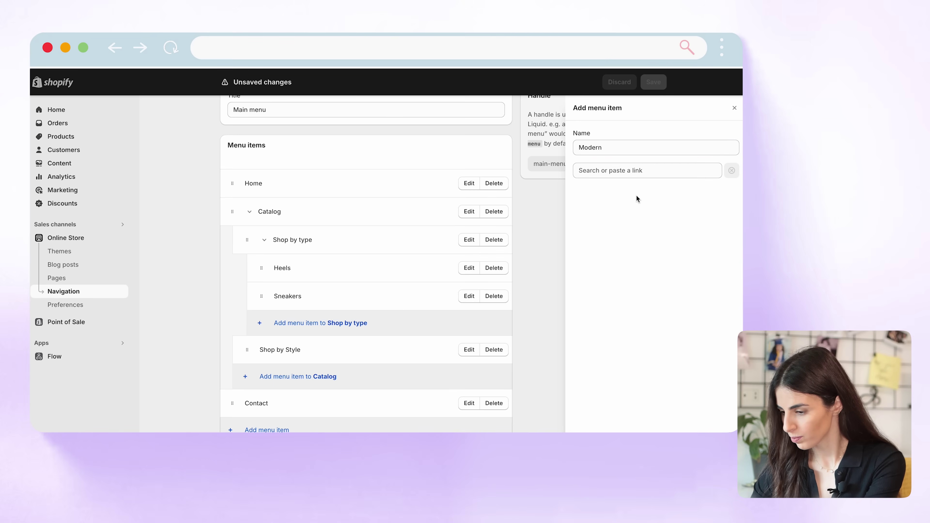
click(641, 172)
text(#)
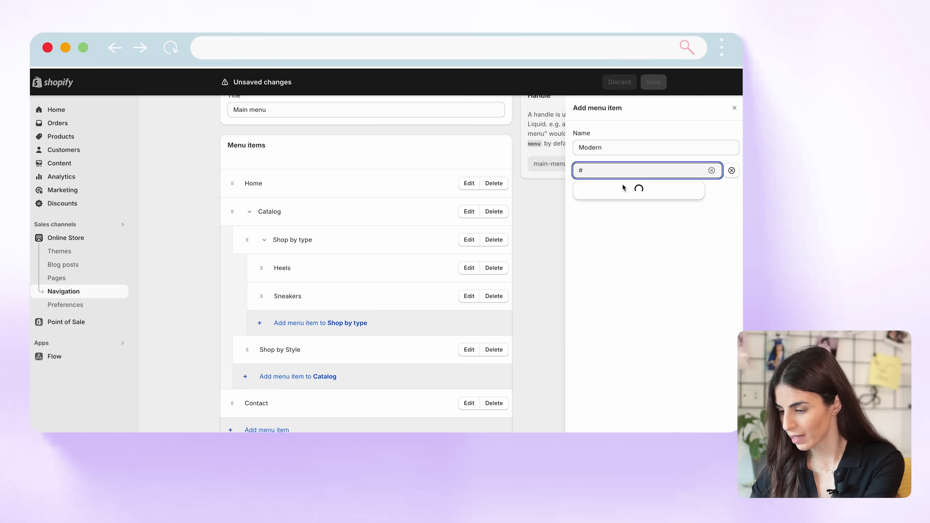
click(619, 198)
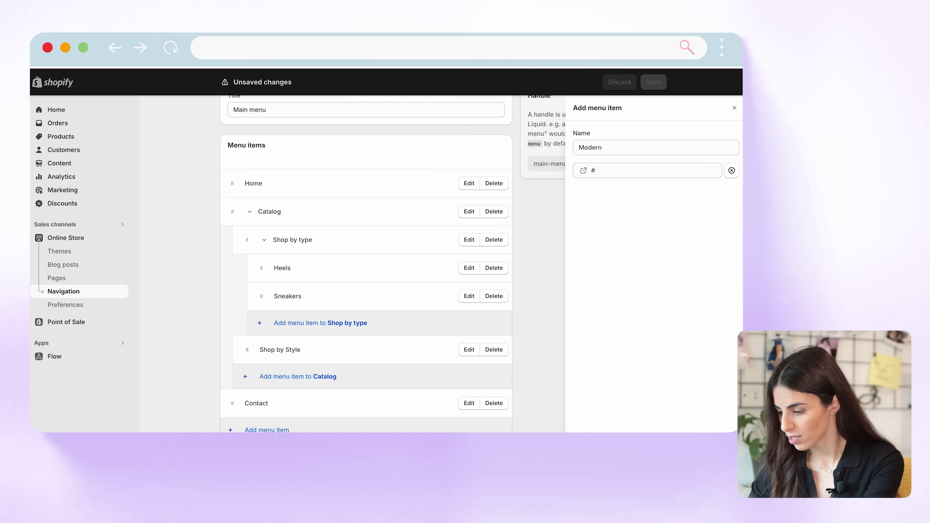
key(Return)
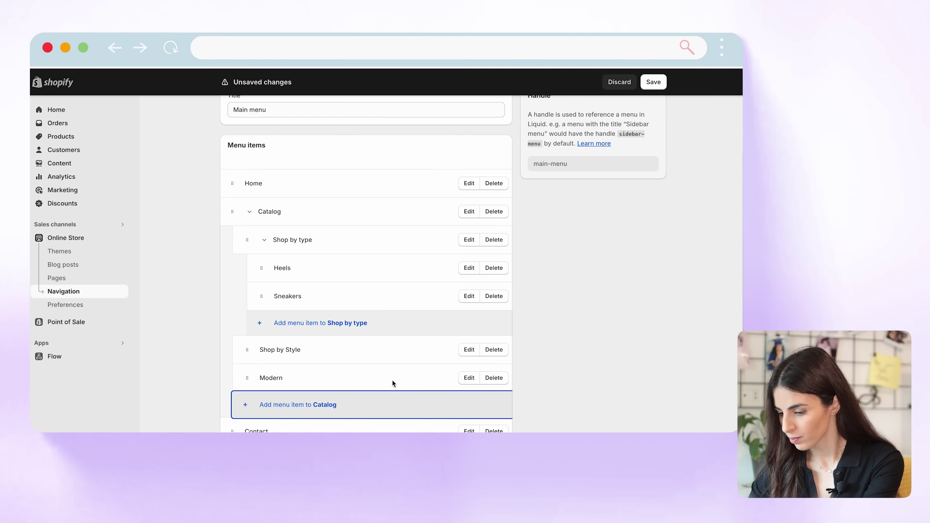
Nest the Modern item under Shop by Style, and save both the main menu and the theme in its editor
drag(246, 376, 256, 366)
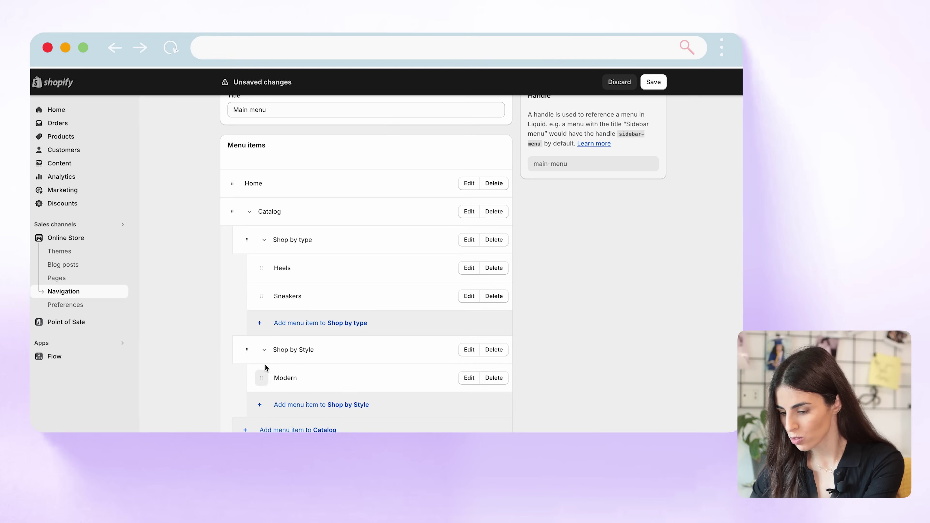
click(653, 81)
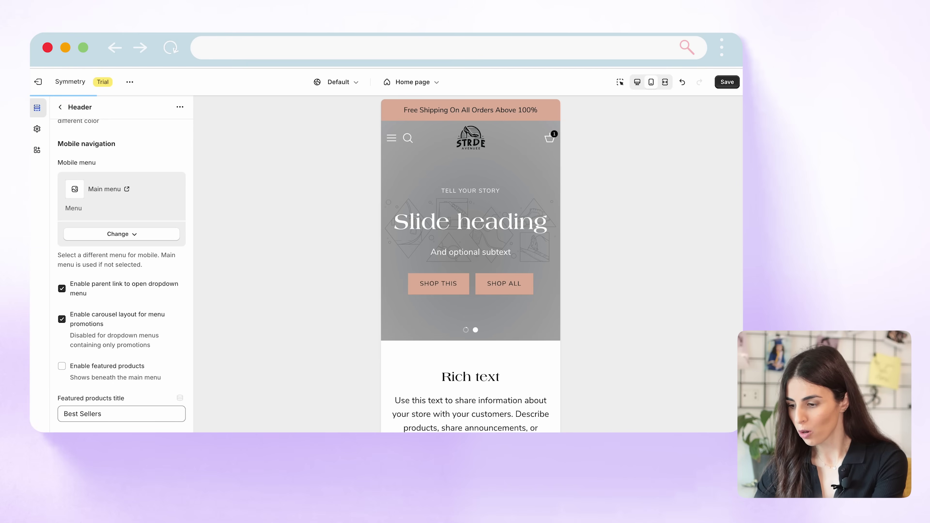
click(724, 84)
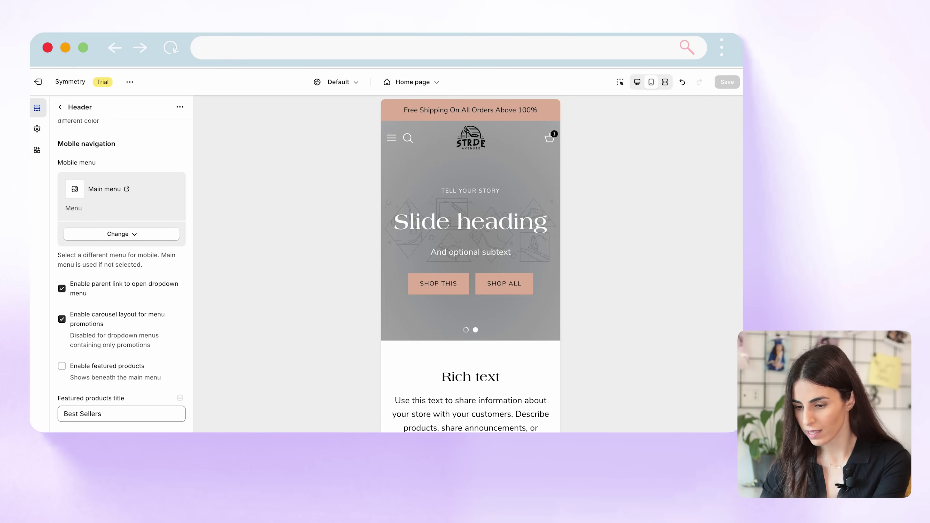
Switch to the desktop preview and reveal the Catalog dropdown in the header to check its nested items
scroll(121, 257, up, 10)
click(637, 81)
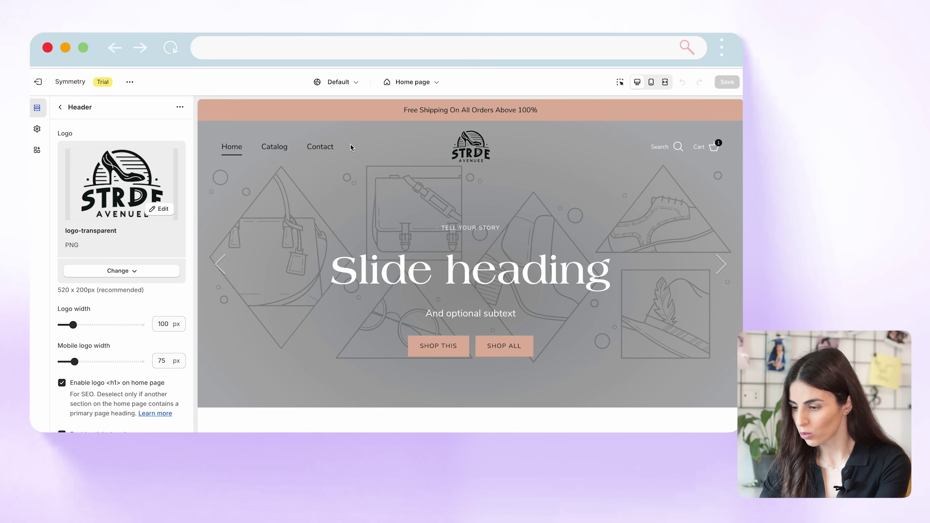
mouse_move(274, 157)
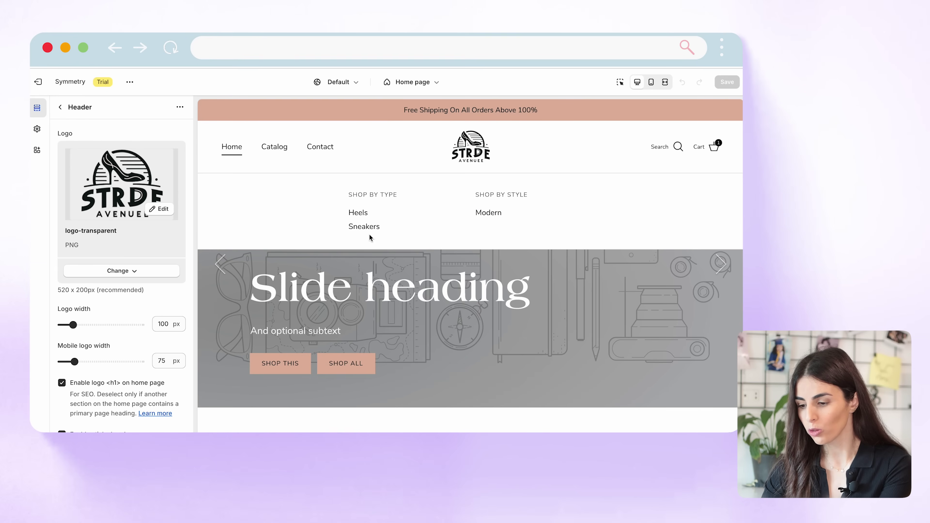
Switch to the mobile preview, and check the Catalog submenu and its Shop by type group in the navigation
click(651, 82)
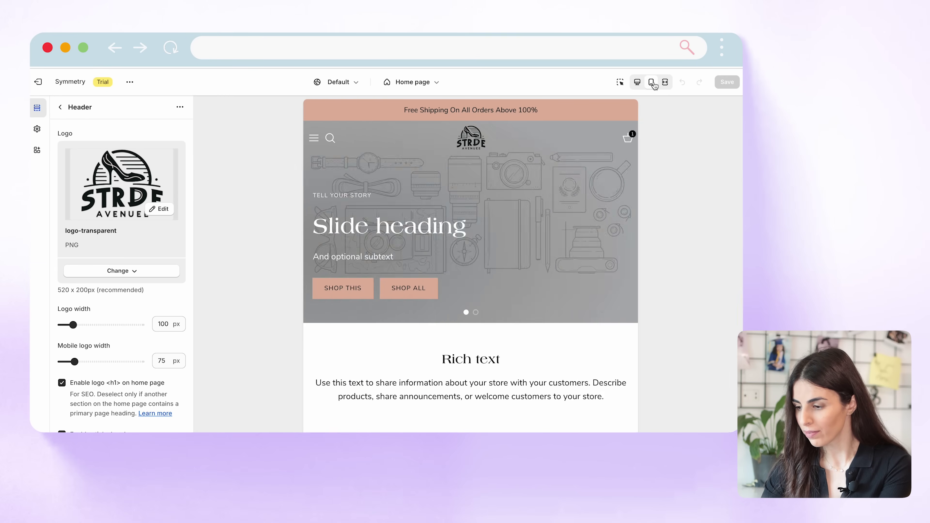
click(392, 138)
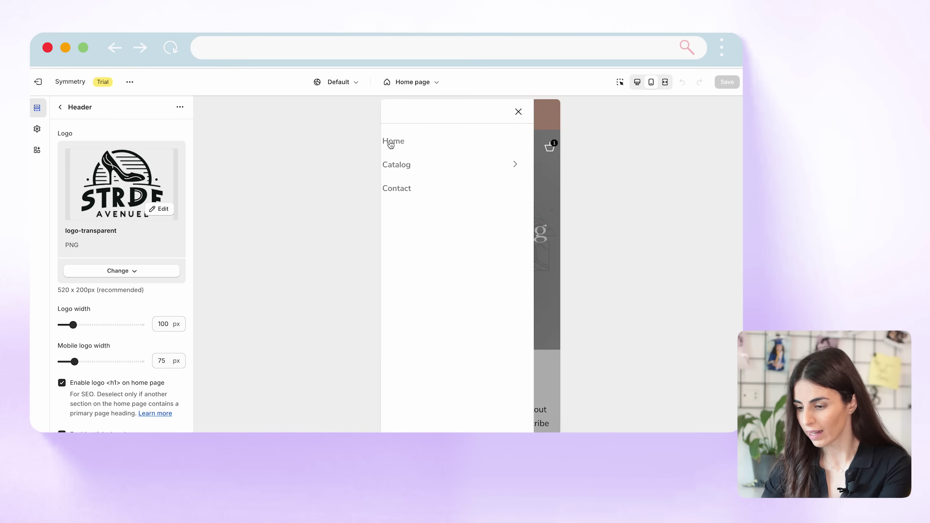
click(407, 166)
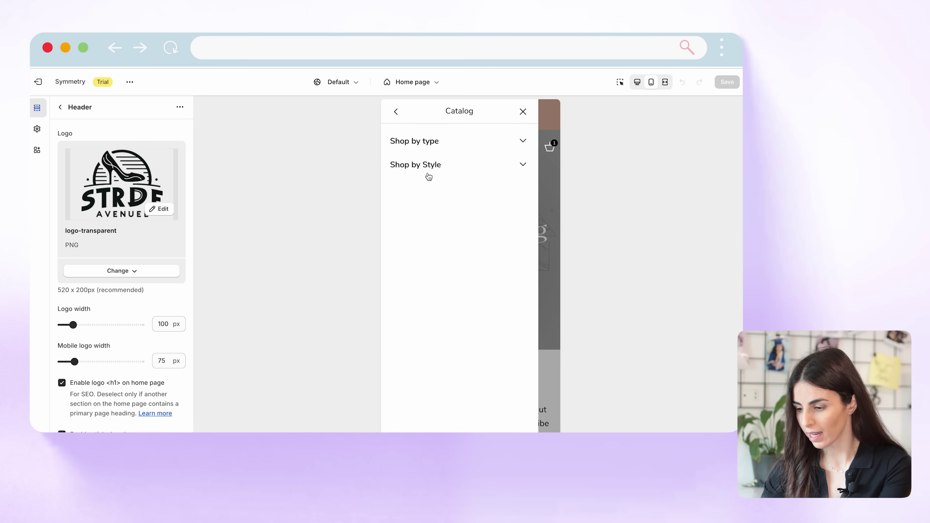
click(439, 143)
click(440, 144)
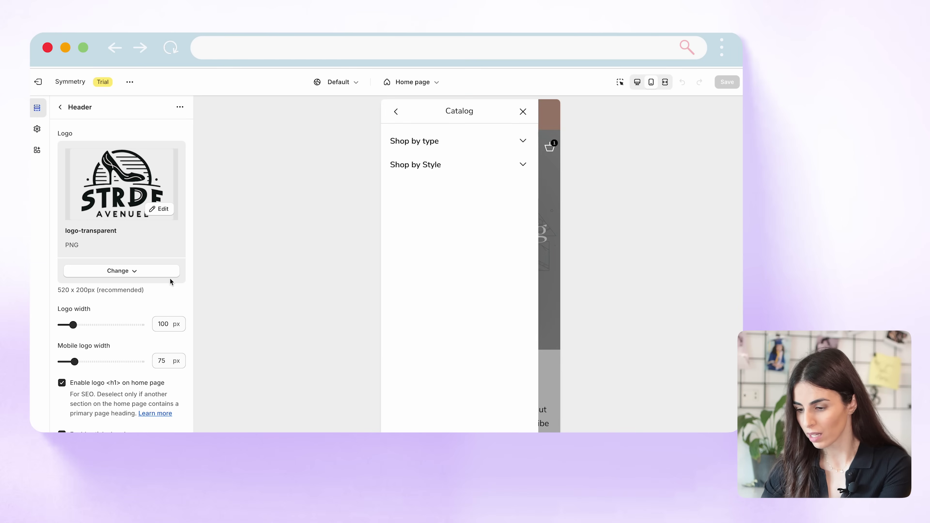
Disable the parent link to open the dropdown menu in the header's mobile navigation, and try Catalog in the mobile preview
scroll(133, 321, down, 4)
scroll(134, 321, up, 3)
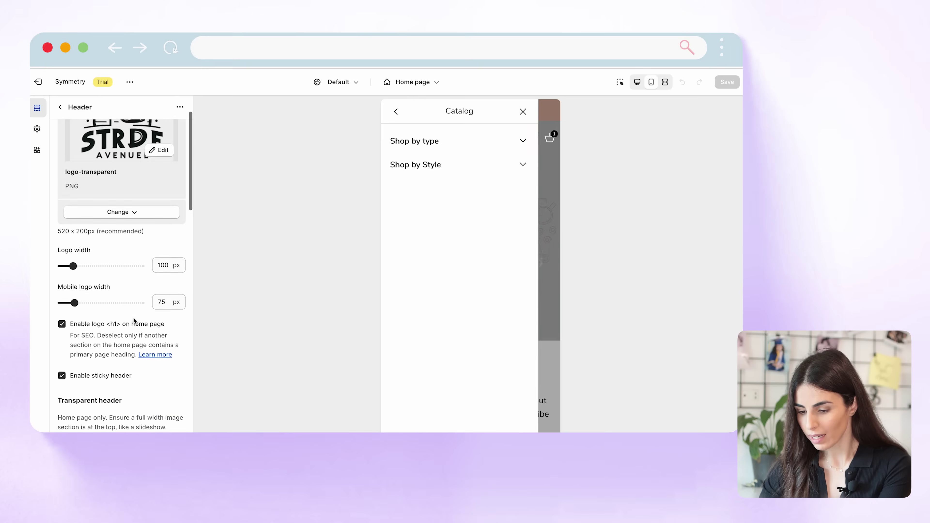
scroll(134, 321, down, 10)
scroll(133, 317, down, 3)
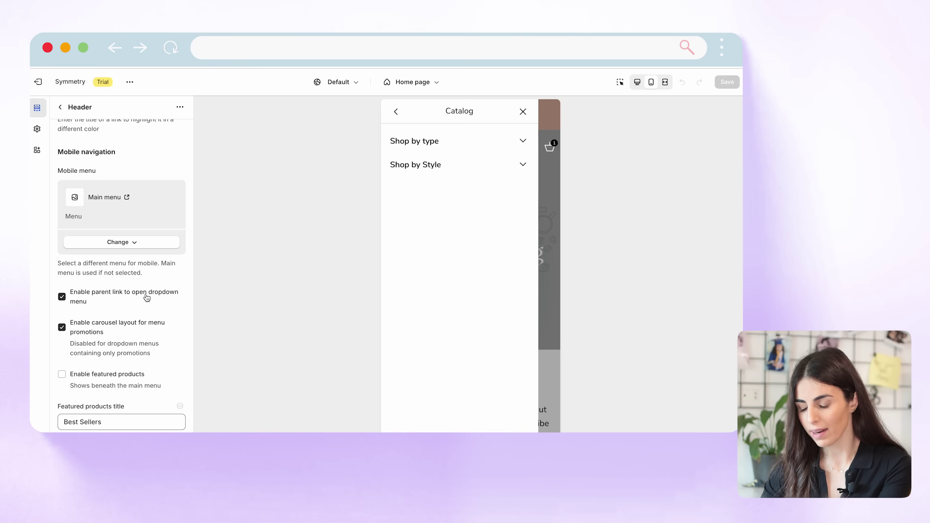
click(63, 297)
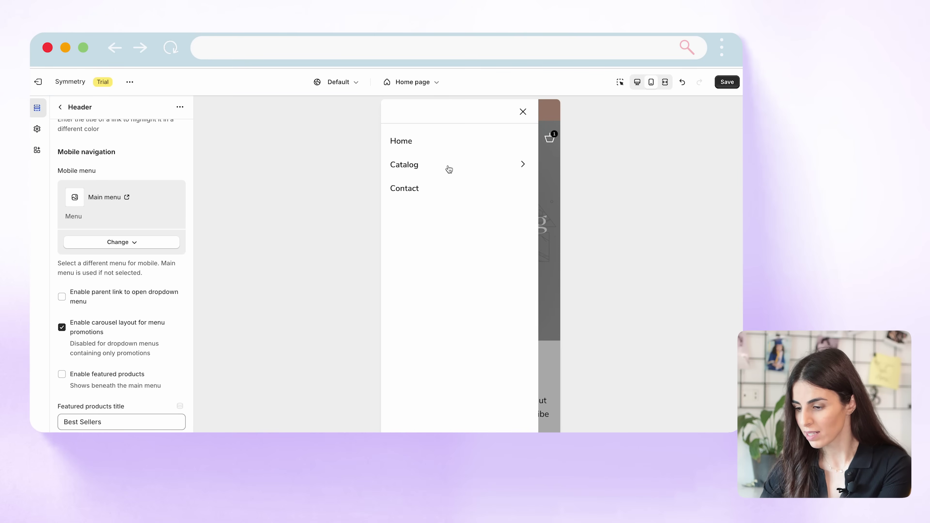
click(522, 164)
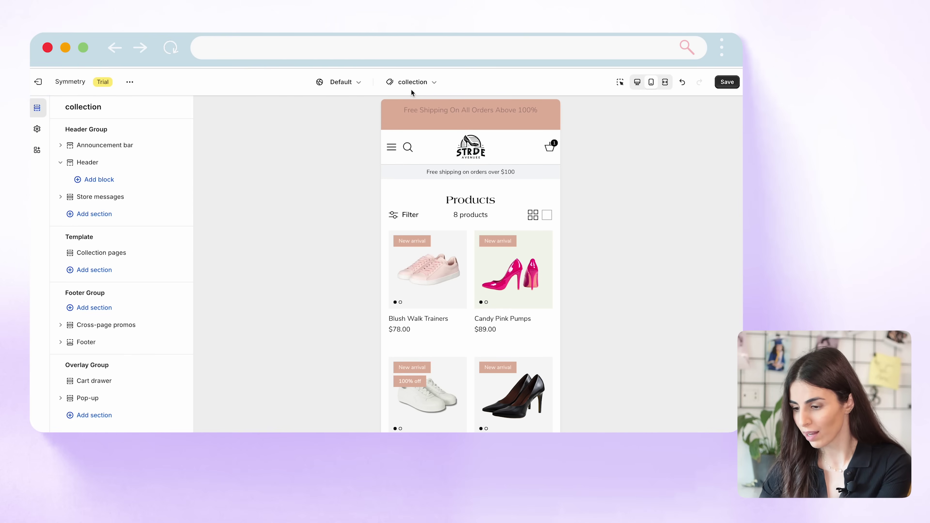
Return to the home page template, and re-enable the parent link to open the dropdown menu in the header's mobile navigation
click(411, 82)
click(391, 128)
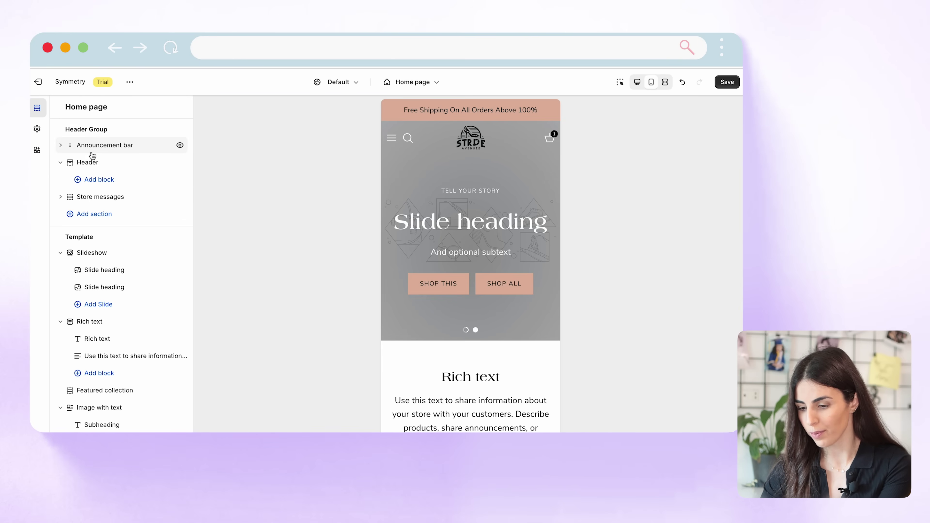
click(88, 162)
scroll(110, 311, down, 5)
scroll(110, 310, down, 8)
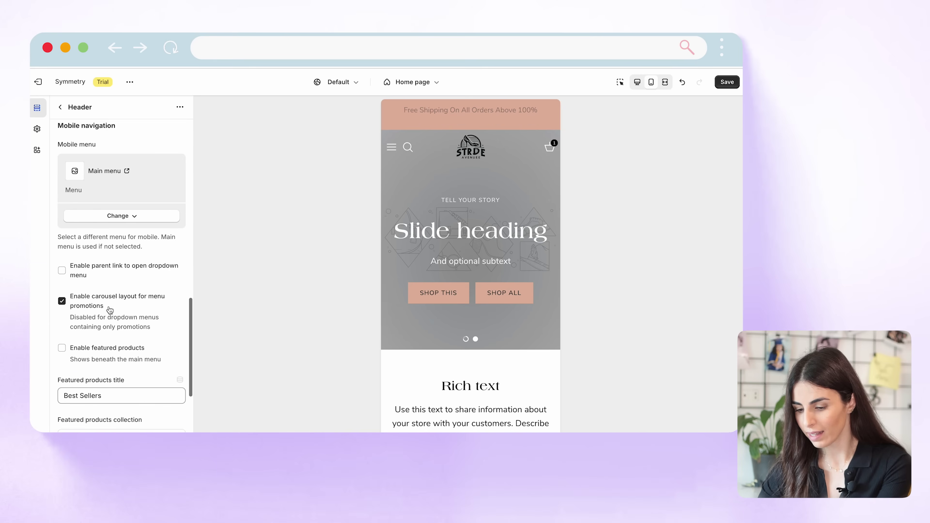
click(74, 256)
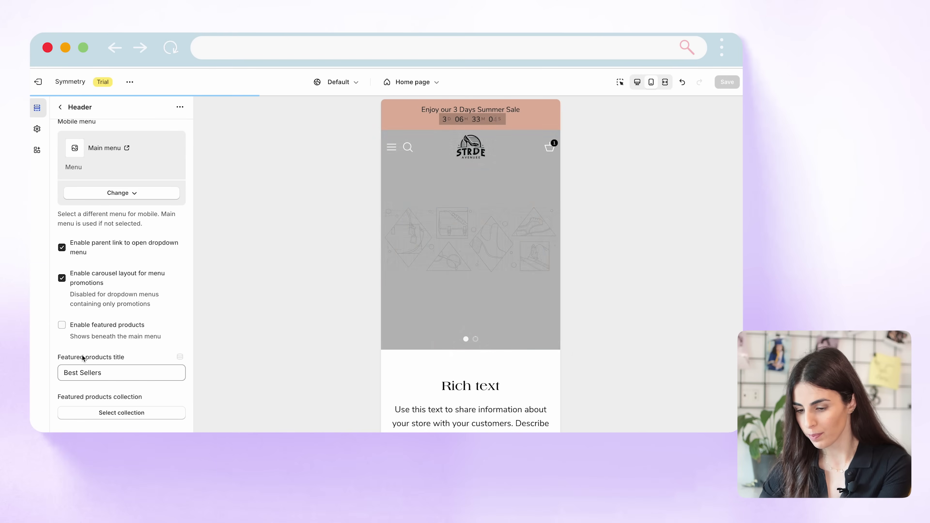
Enable featured products from the Sneakers collection in the header's mobile navigation, and open the mobile preview's menu to check them
scroll(95, 276, down, 2)
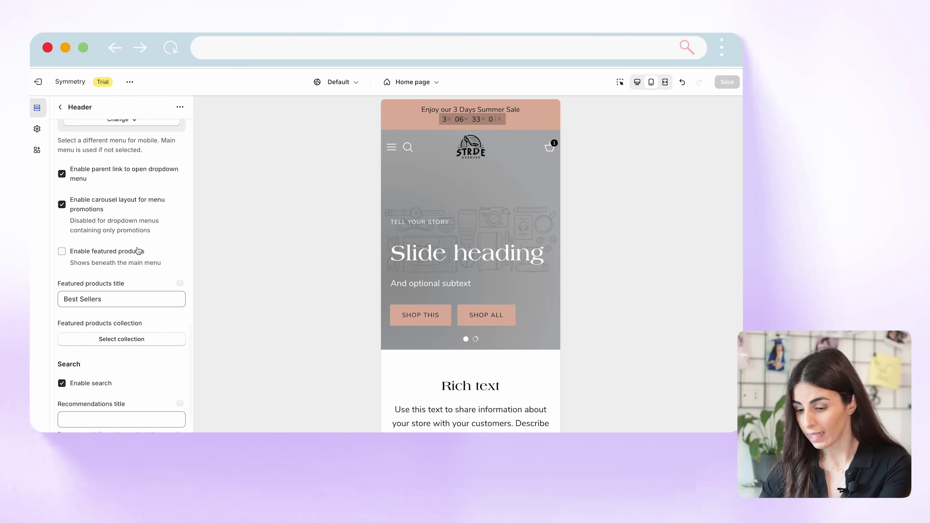
click(62, 257)
click(115, 339)
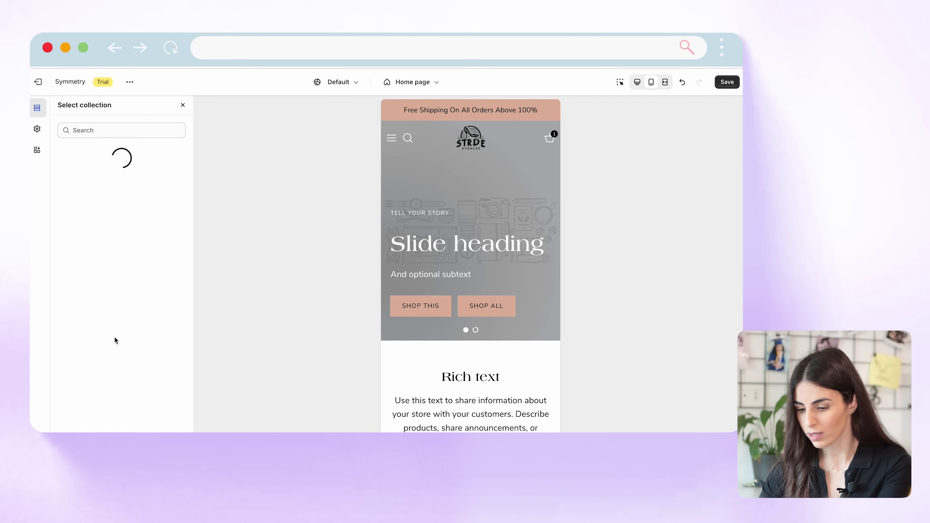
click(93, 243)
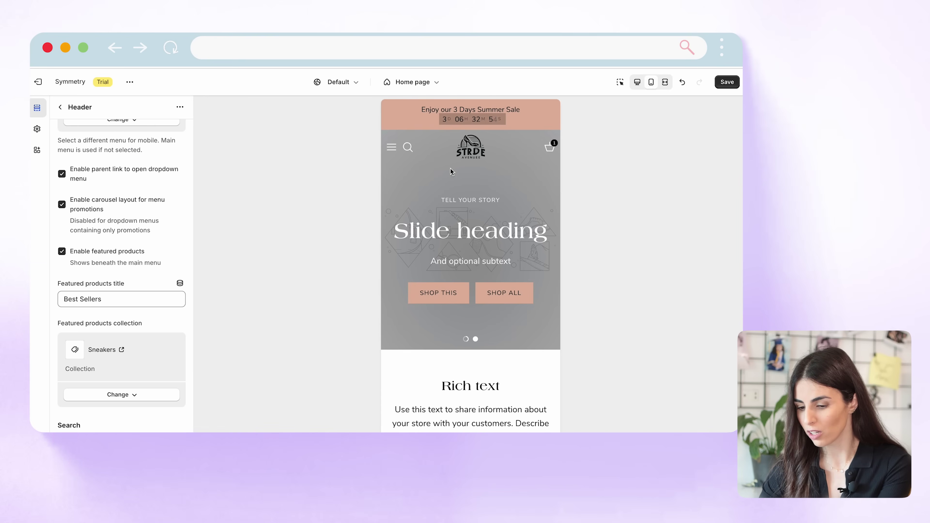
click(392, 147)
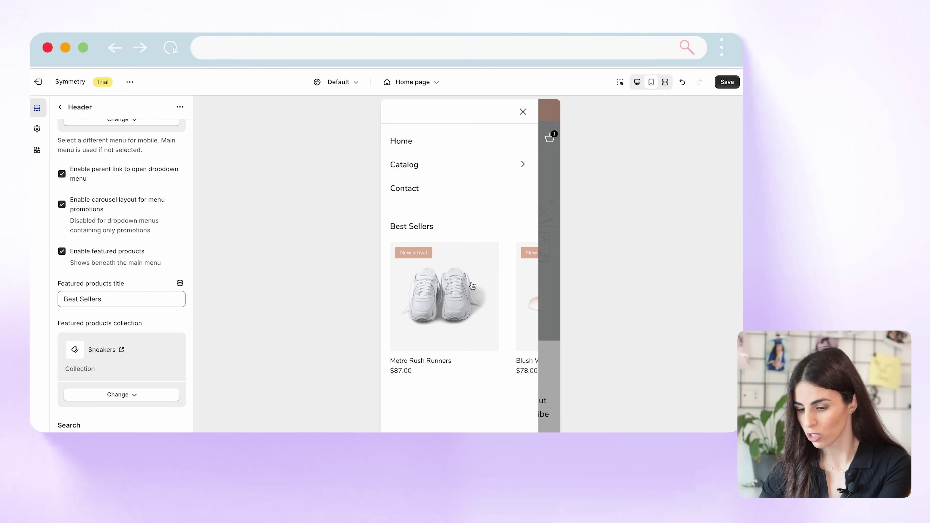
Review the header's search and icon settings, and check the search overlay in the mobile preview
scroll(121, 350, down, 5)
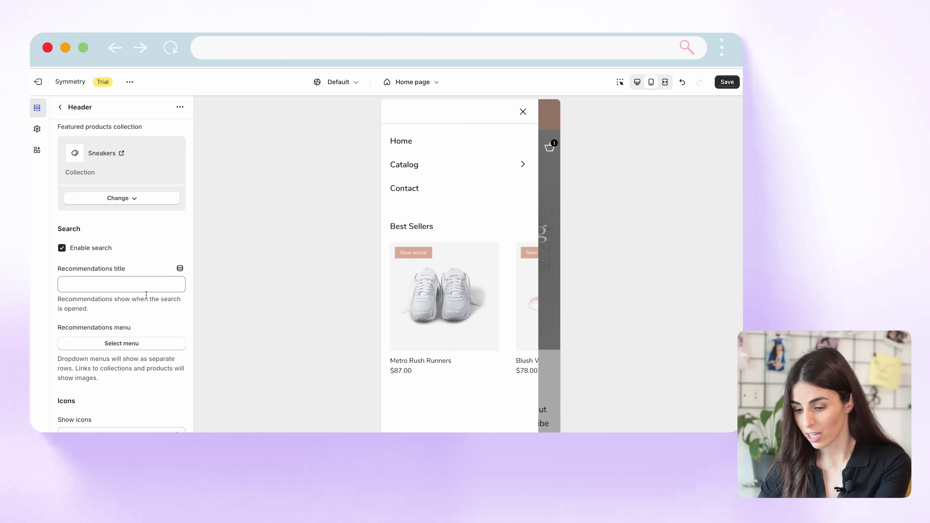
scroll(120, 324, down, 4)
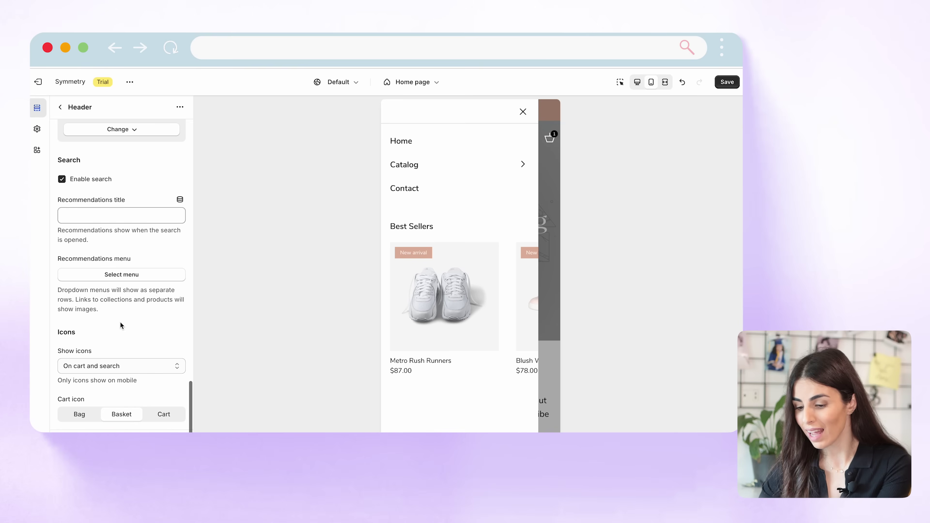
click(522, 112)
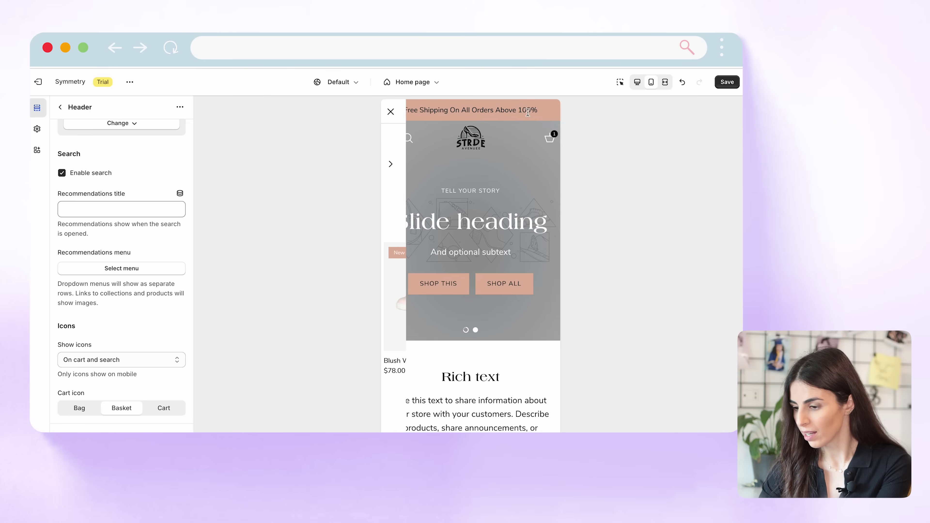
click(406, 143)
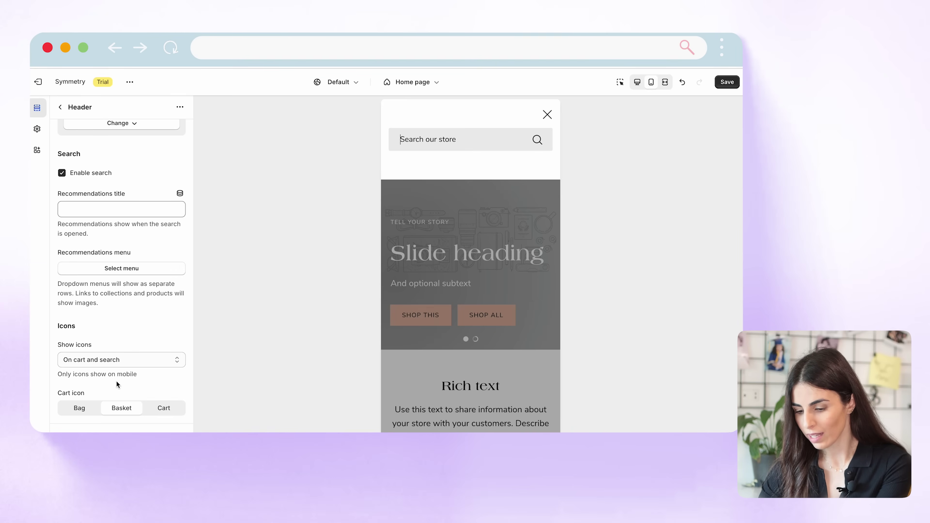
scroll(119, 378, up, 2)
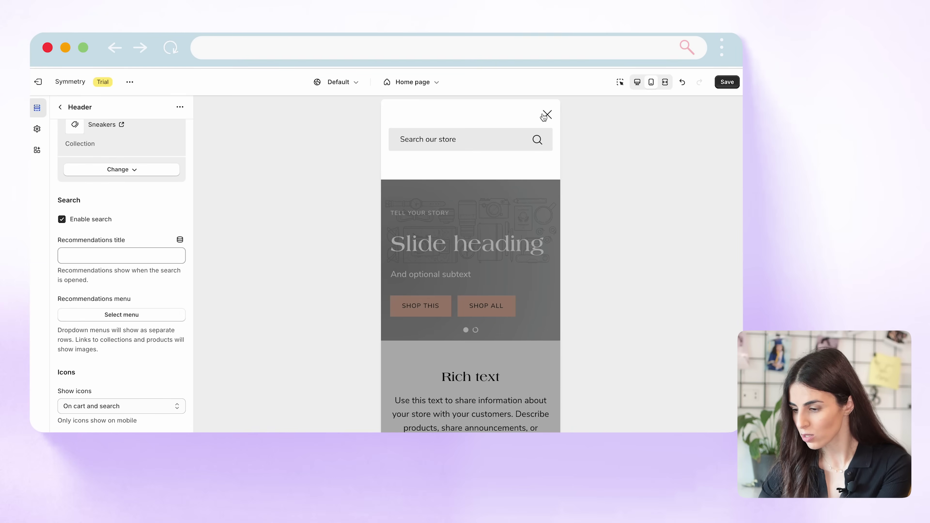
click(547, 115)
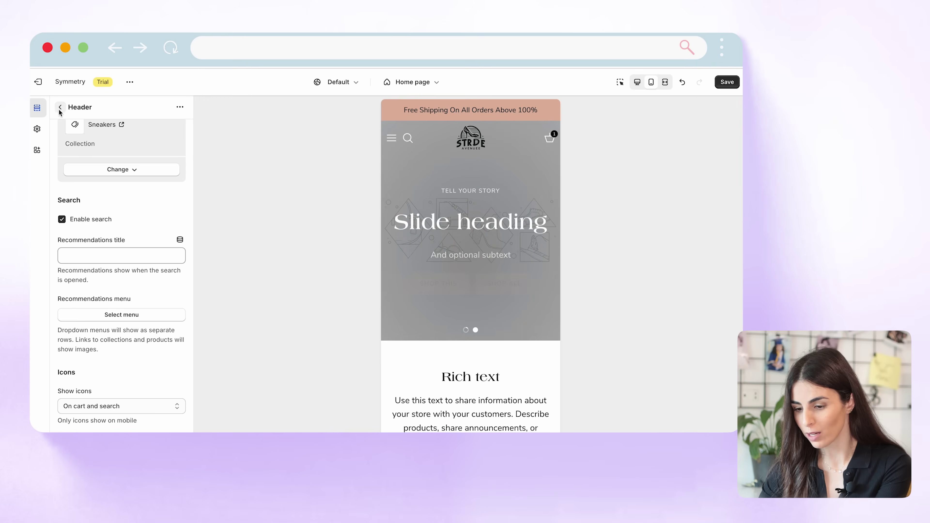
Return to the desktop preview, and add a Wide menu promotion block to the header with the link name Home
click(60, 106)
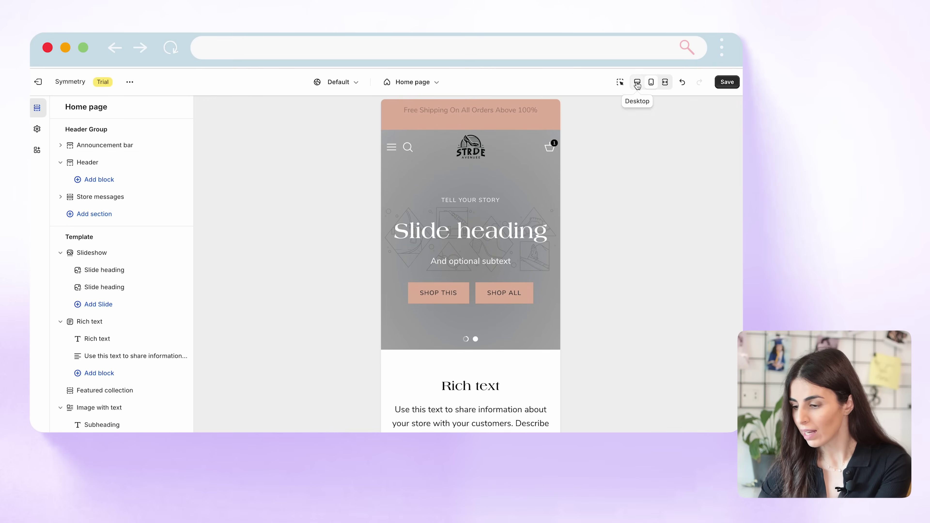
click(637, 82)
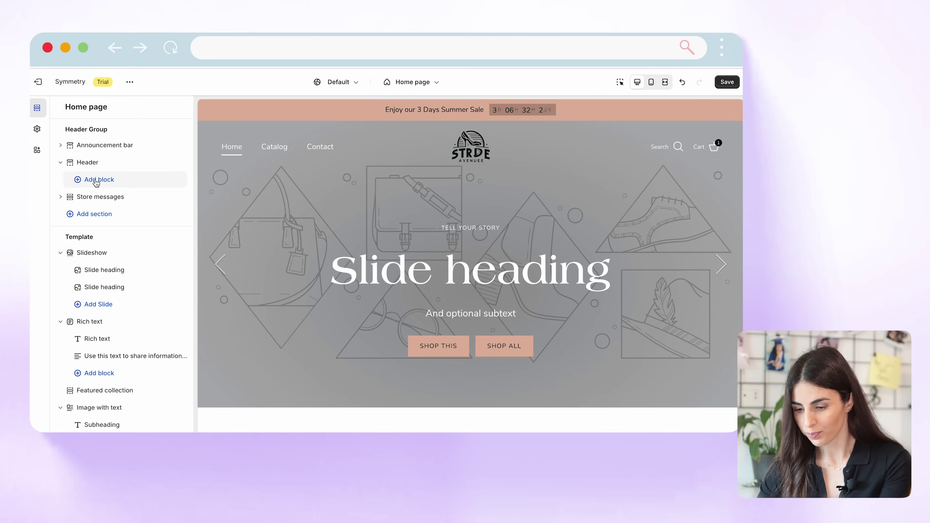
click(96, 182)
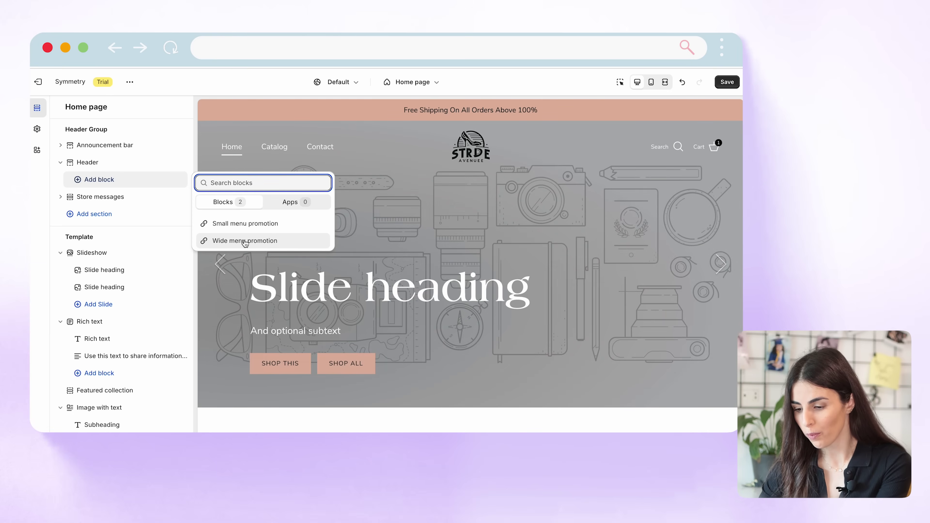
click(245, 241)
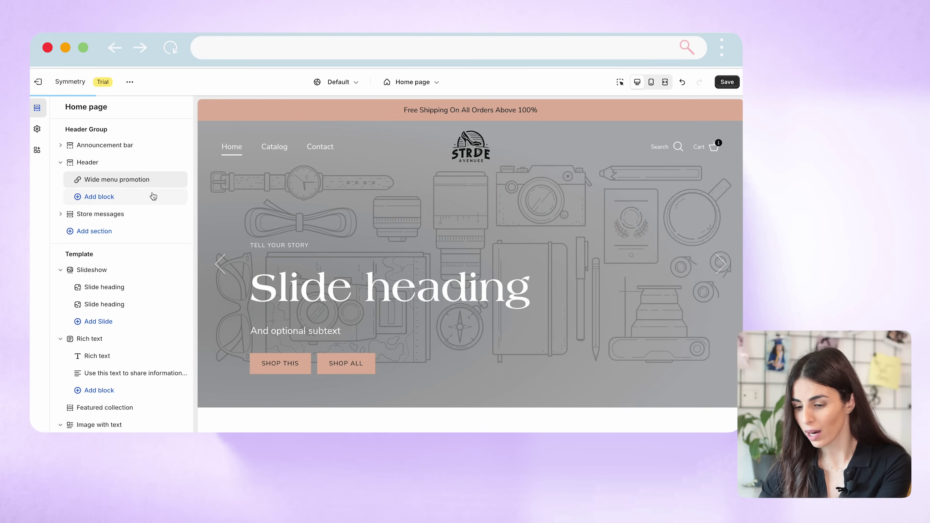
click(126, 182)
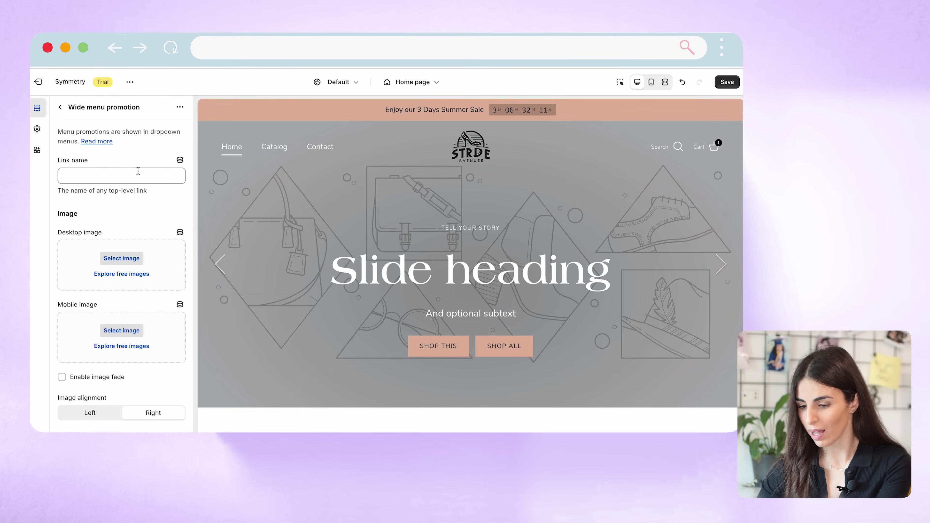
text(Home)
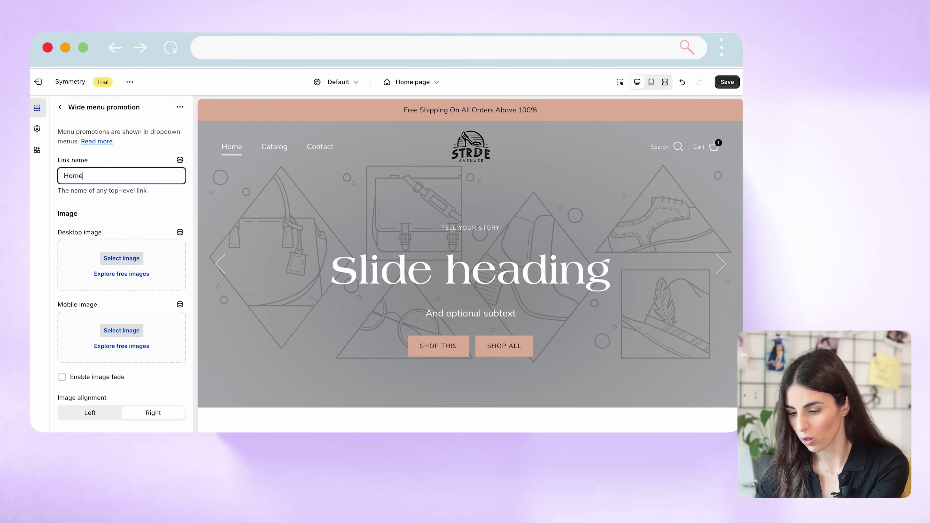
Set the wide menu promotion's desktop image to image 16 from the store library
click(125, 258)
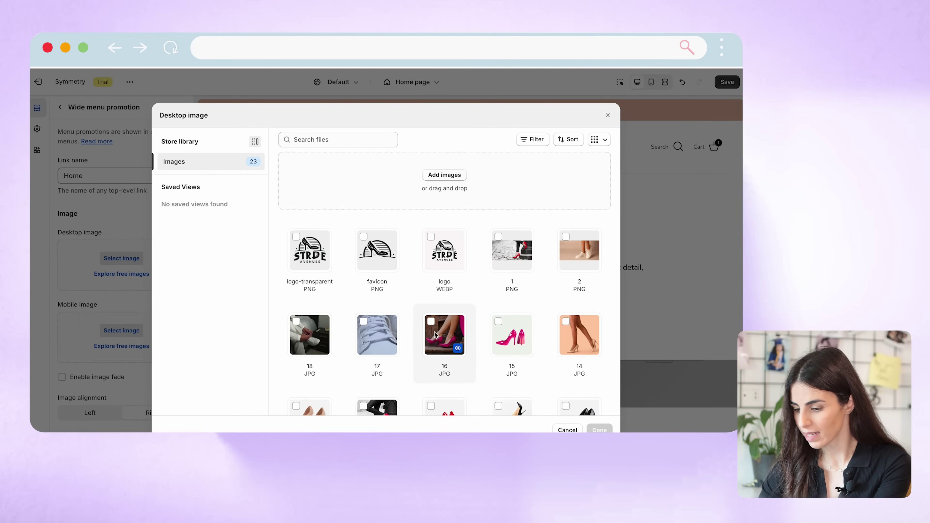
click(431, 321)
click(613, 429)
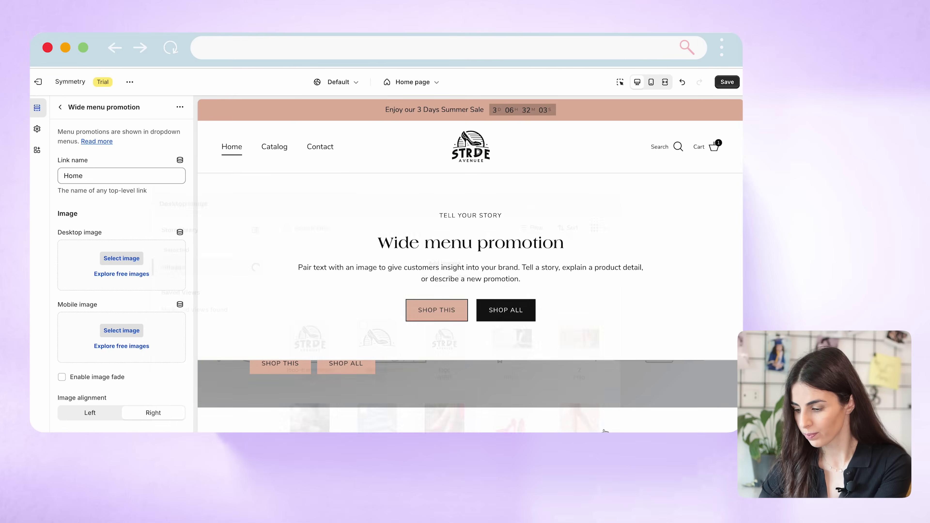
Skim the wide menu promotion's image, text, button and countdown settings
scroll(125, 316, down, 3)
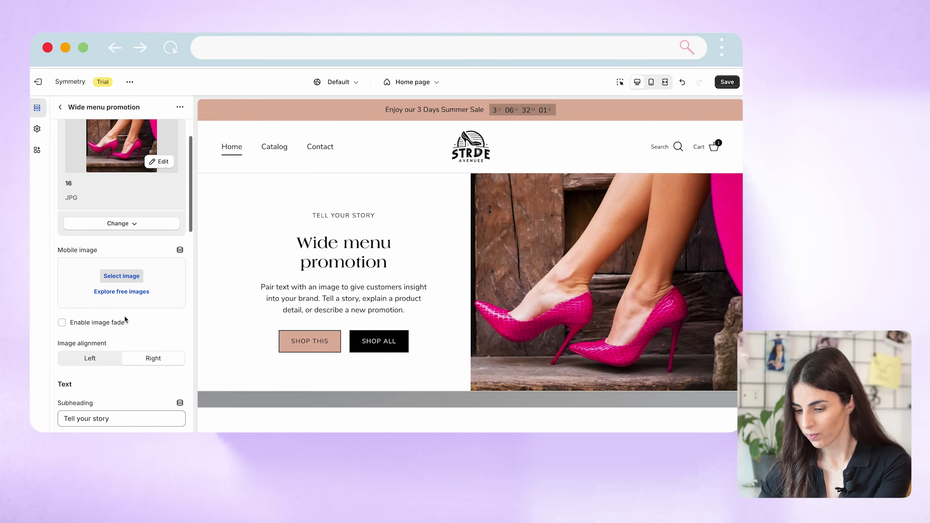
scroll(124, 316, down, 7)
scroll(116, 381, down, 10)
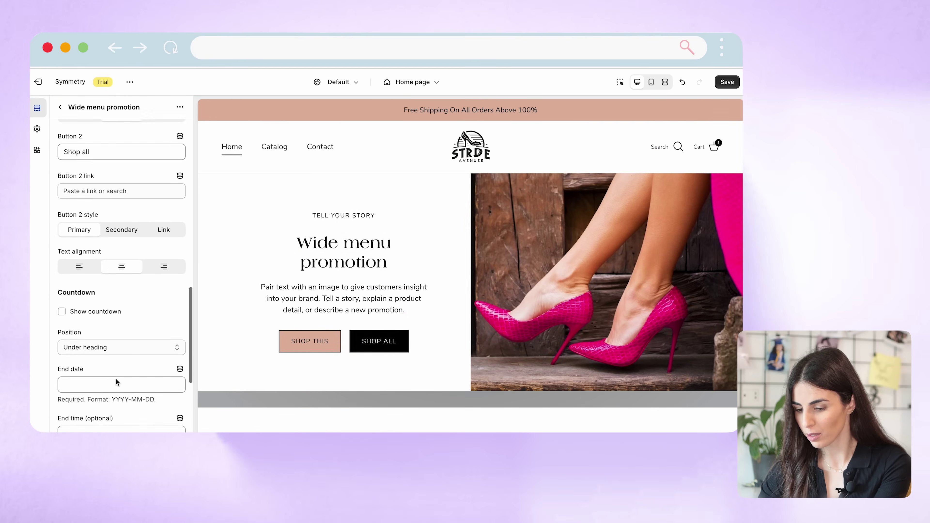
scroll(116, 381, up, 1)
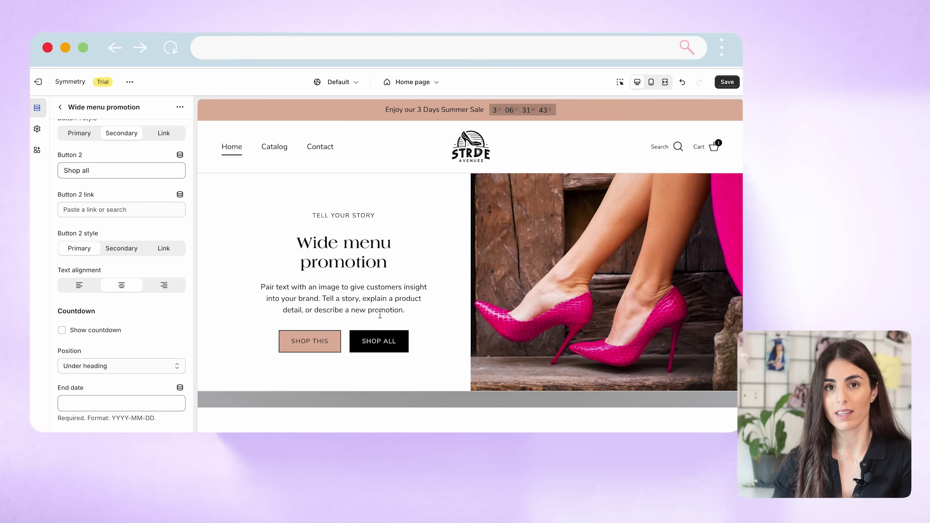
scroll(133, 232, up, 9)
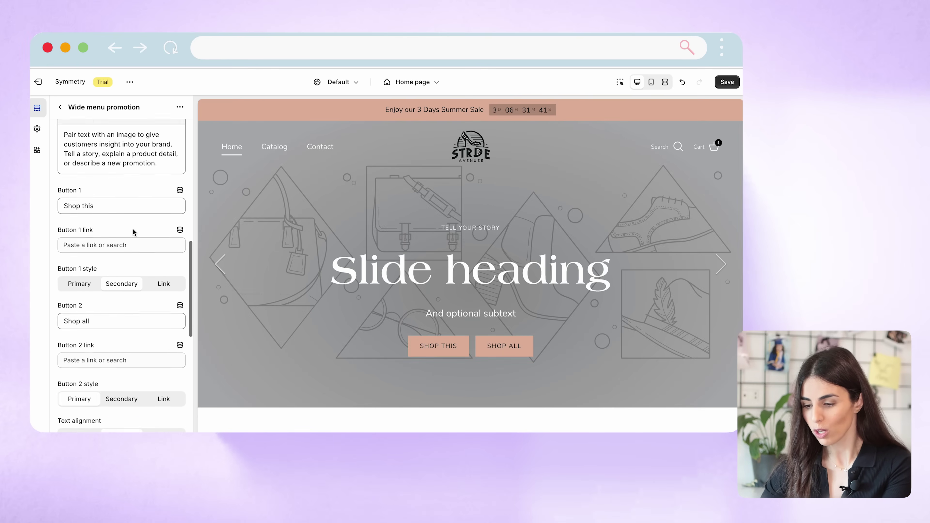
scroll(132, 228, up, 4)
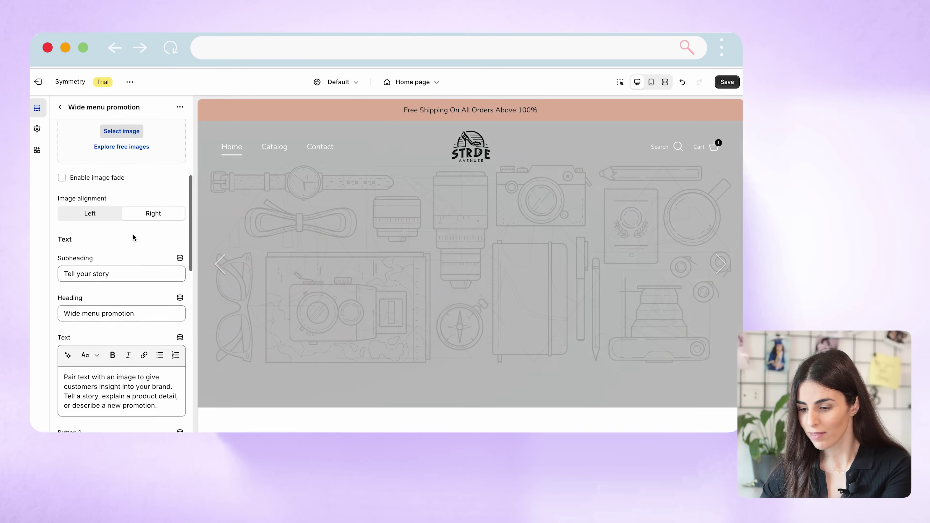
scroll(132, 234, down, 2)
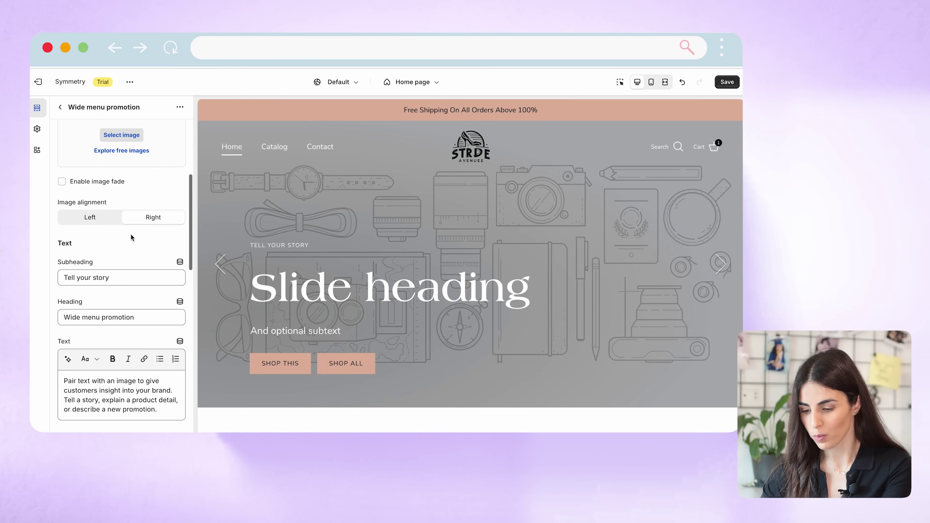
Check the promotion under Home in the preview, and examine its text, button, alignment and countdown options
mouse_move(237, 153)
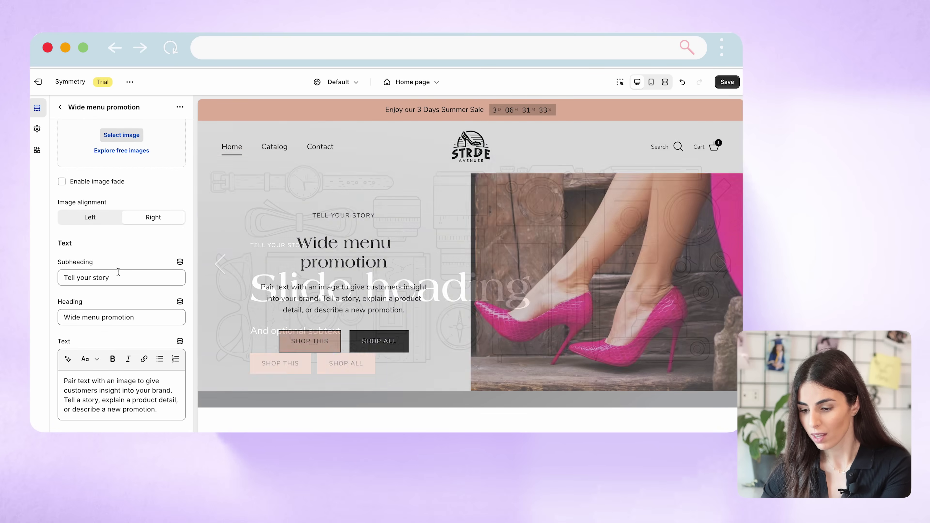
scroll(102, 384, down, 1)
scroll(102, 384, down, 4)
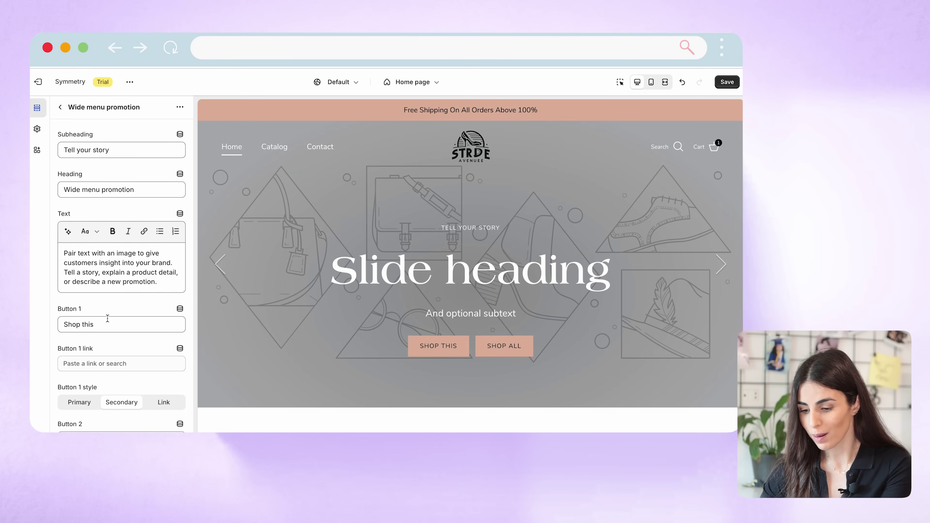
scroll(107, 318, down, 3)
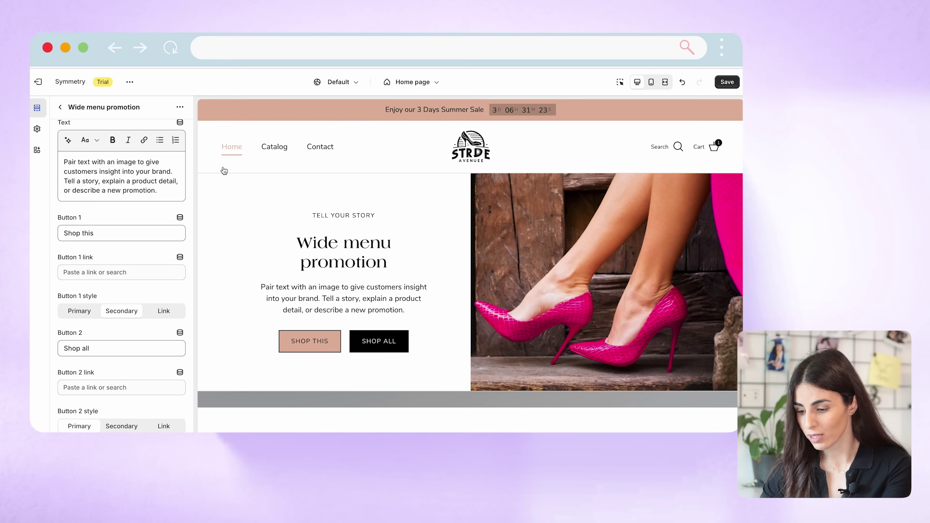
scroll(114, 366, down, 4)
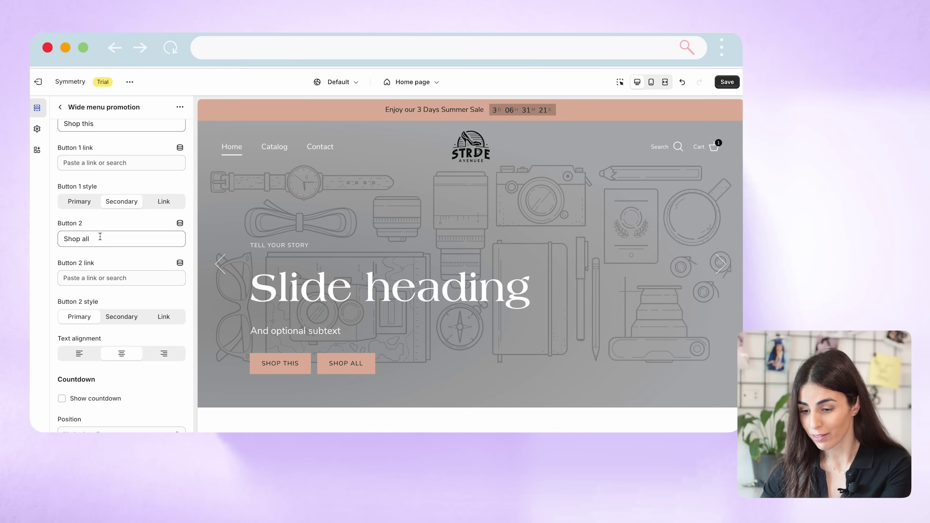
scroll(100, 237, down, 5)
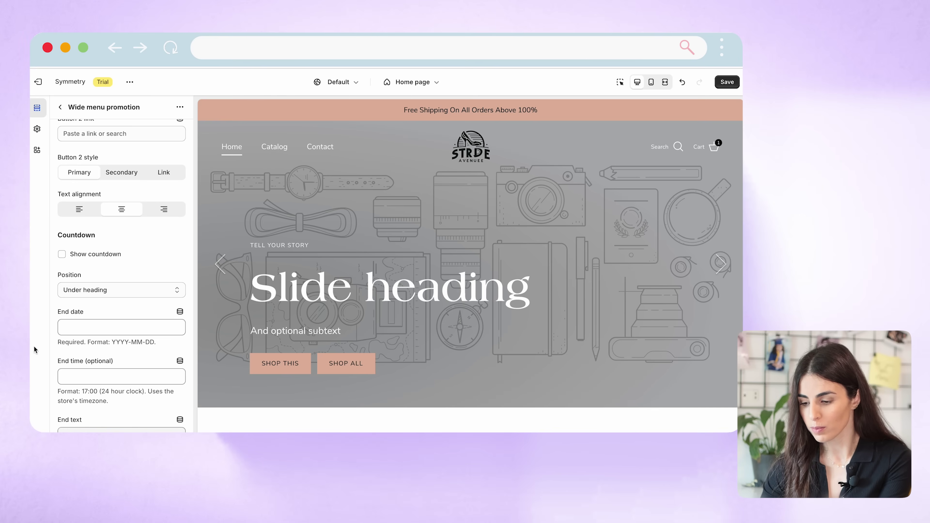
scroll(130, 353, down, 5)
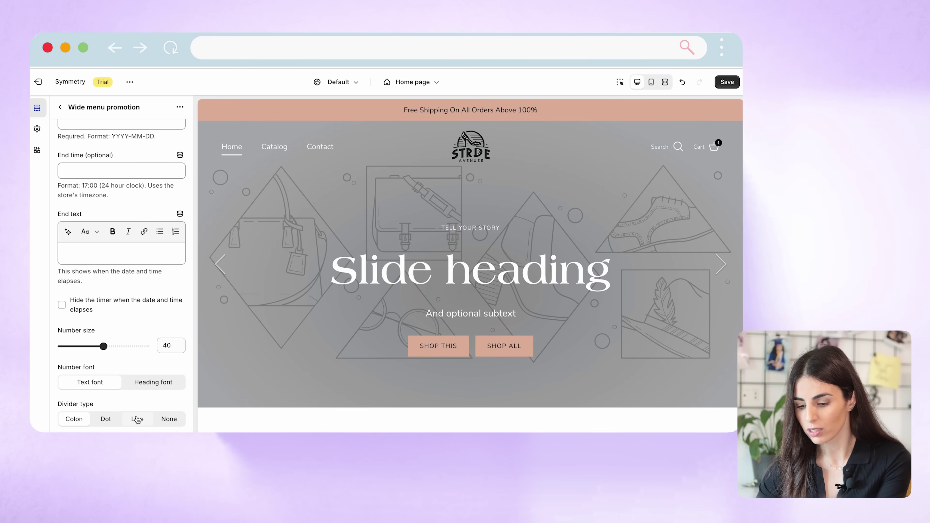
scroll(121, 244, up, 8)
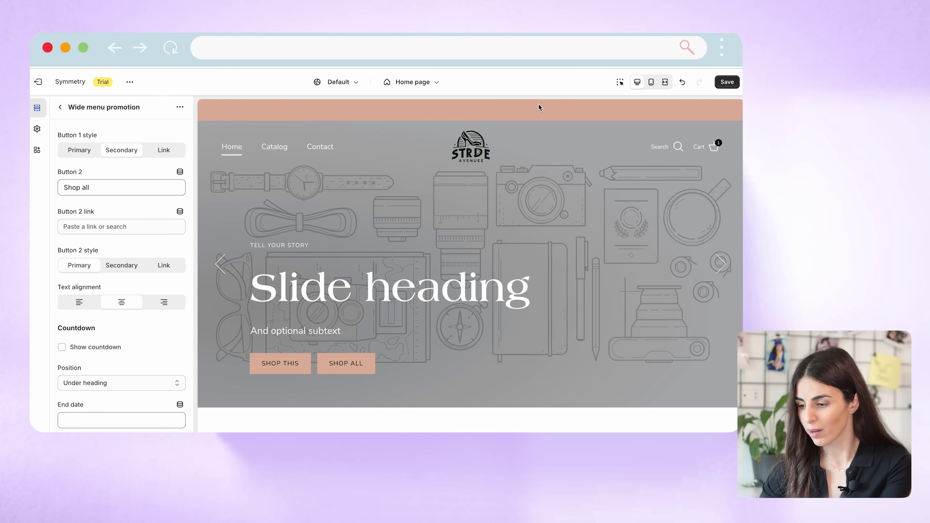
click(60, 108)
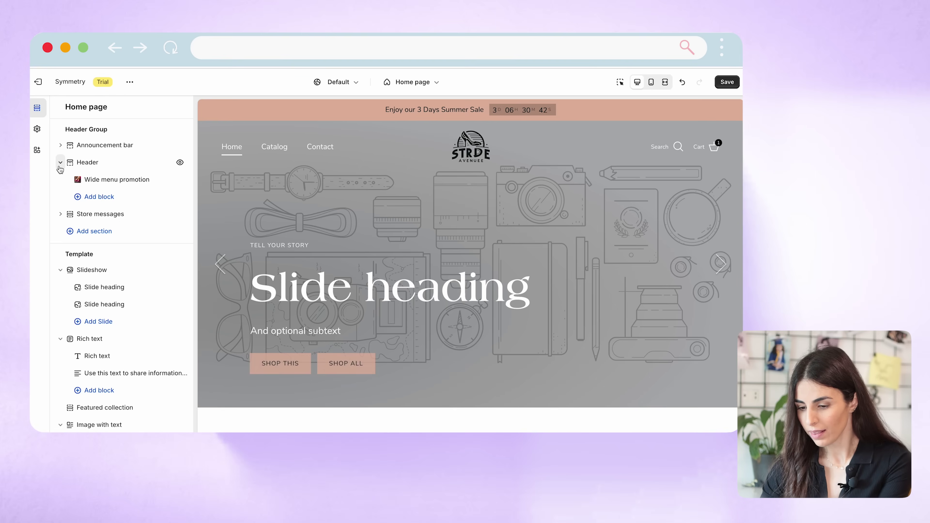
Disable the transparent header in the Header section's settings
mouse_move(280, 153)
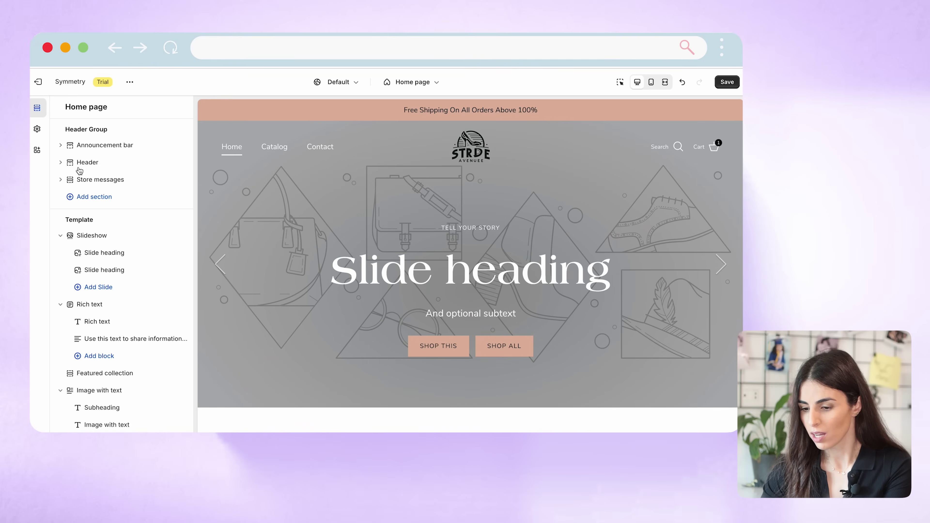
click(86, 163)
scroll(92, 331, down, 5)
scroll(93, 331, down, 8)
scroll(93, 330, up, 10)
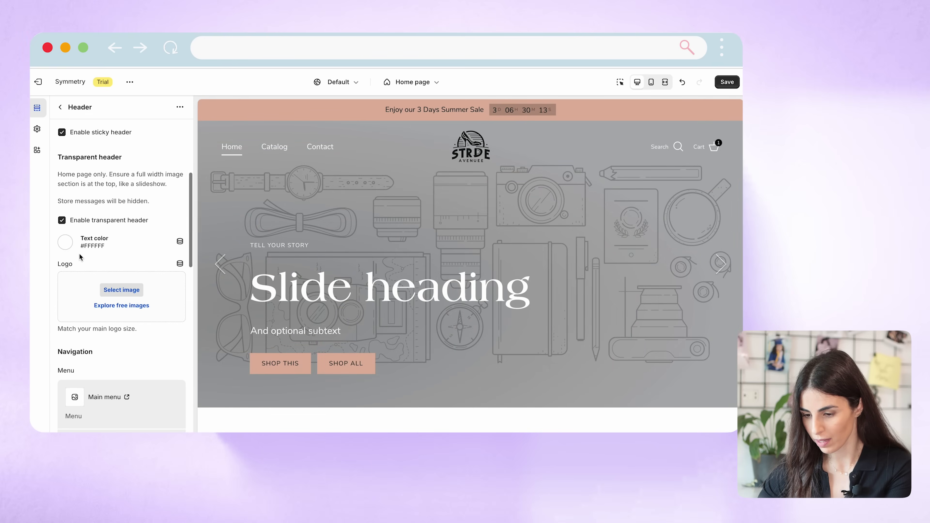
click(60, 107)
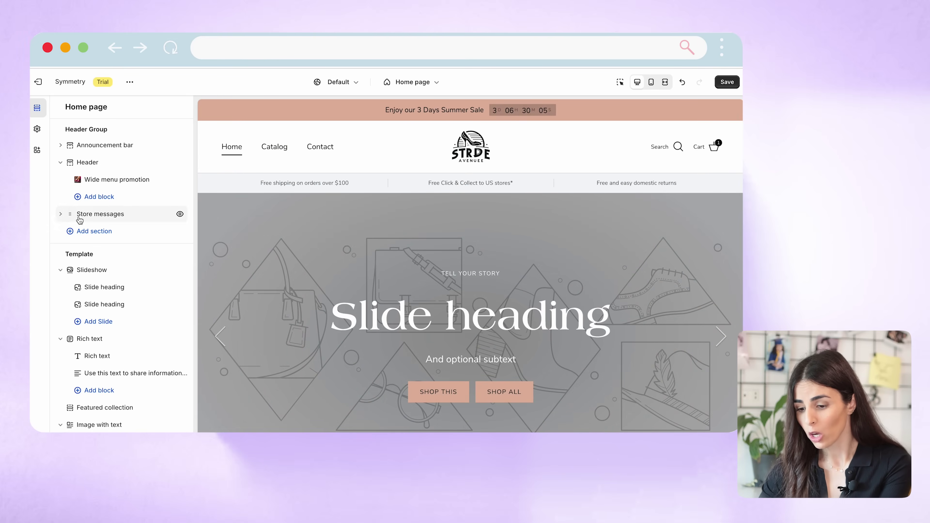
Examine the Store messages section's blocks and settings, and compare its messages in the mobile and desktop previews
click(61, 215)
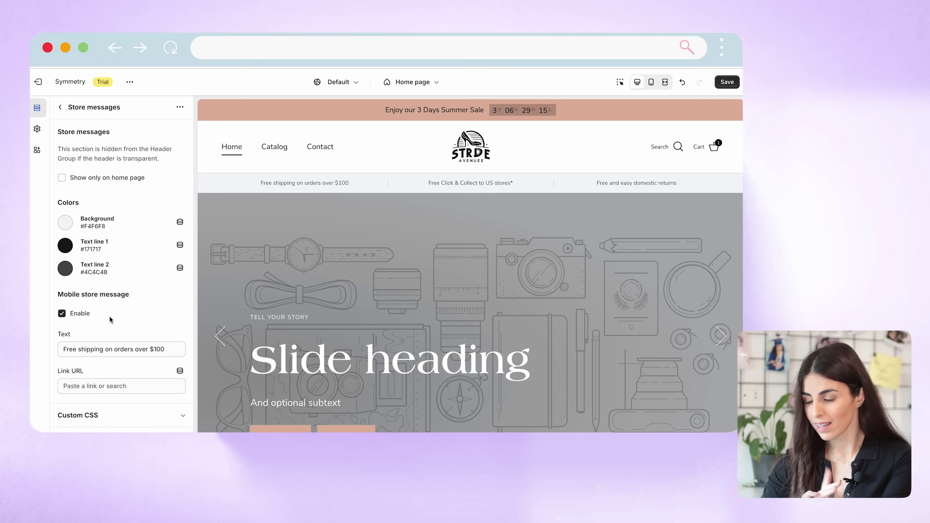
click(652, 85)
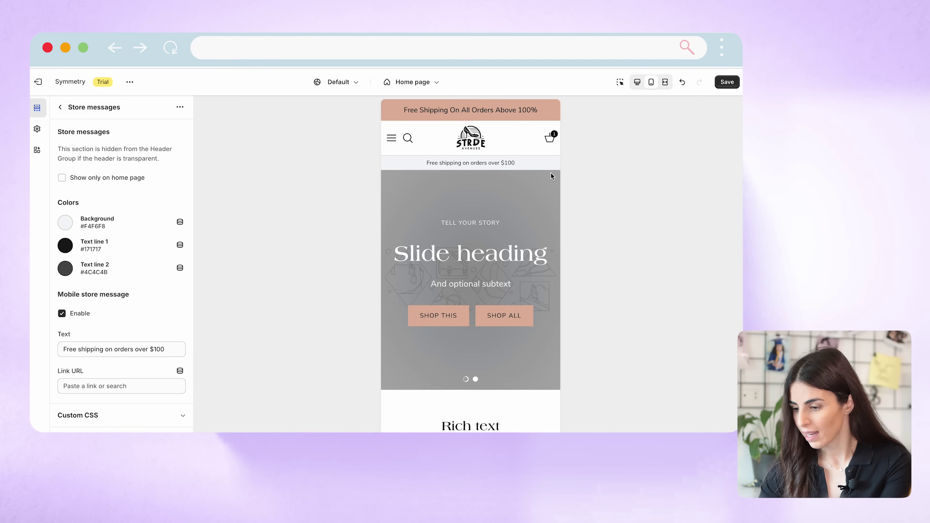
click(58, 107)
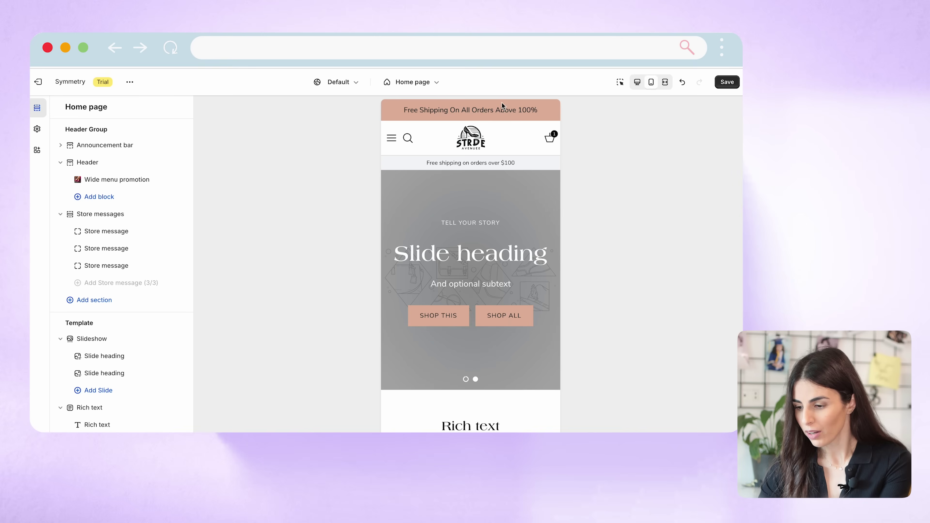
click(636, 82)
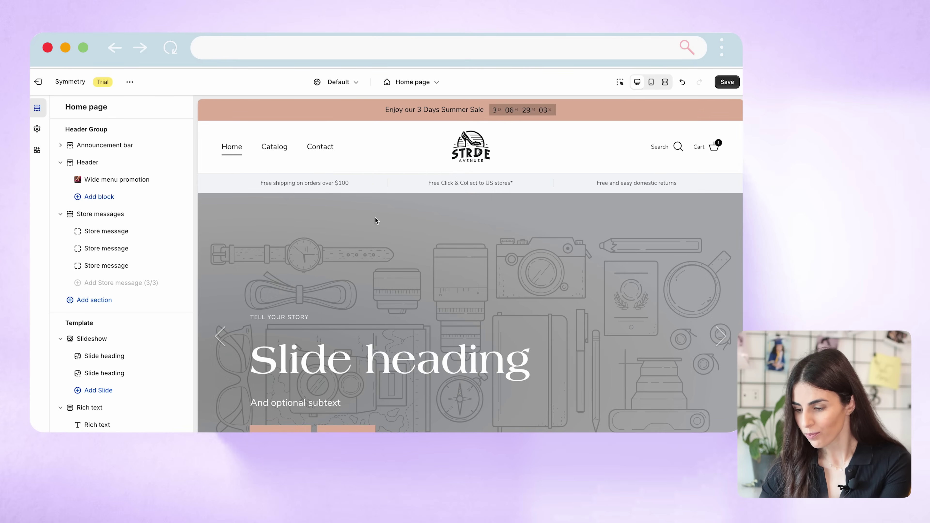
Examine the Slideshow section's slide height, page width, overlay and navigation settings
scroll(355, 269, down, 1)
scroll(354, 269, up, 1)
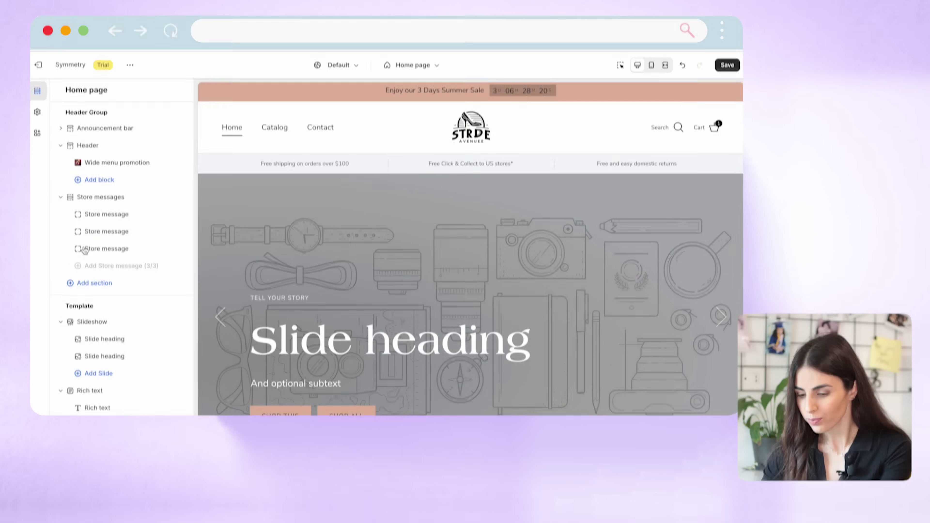
scroll(78, 257, down, 4)
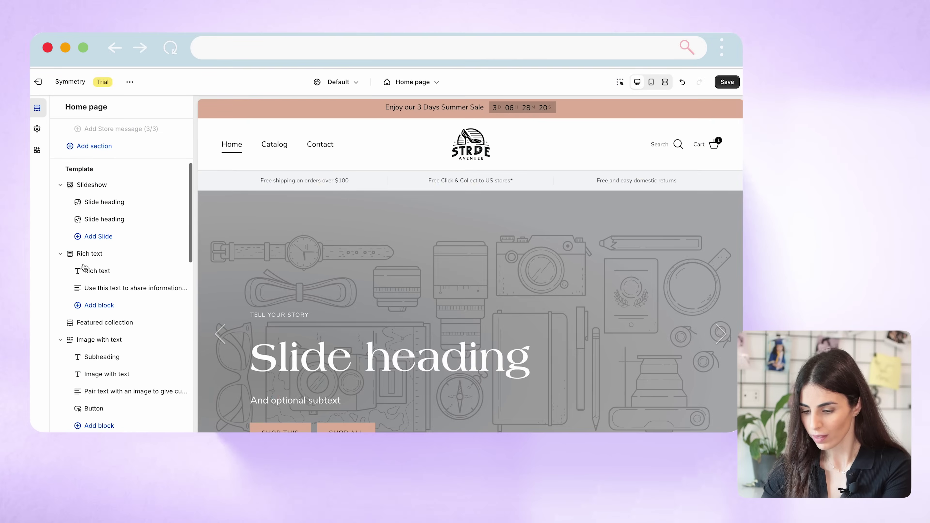
click(103, 189)
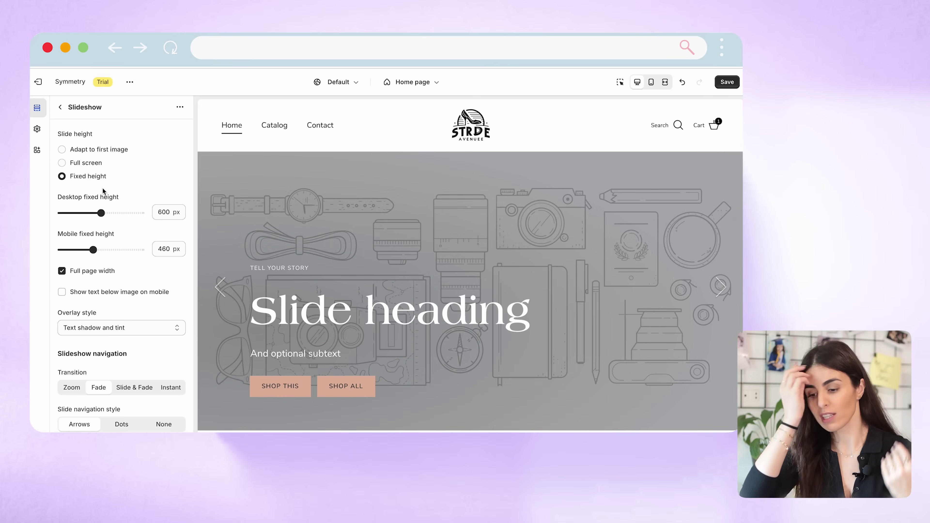
click(60, 107)
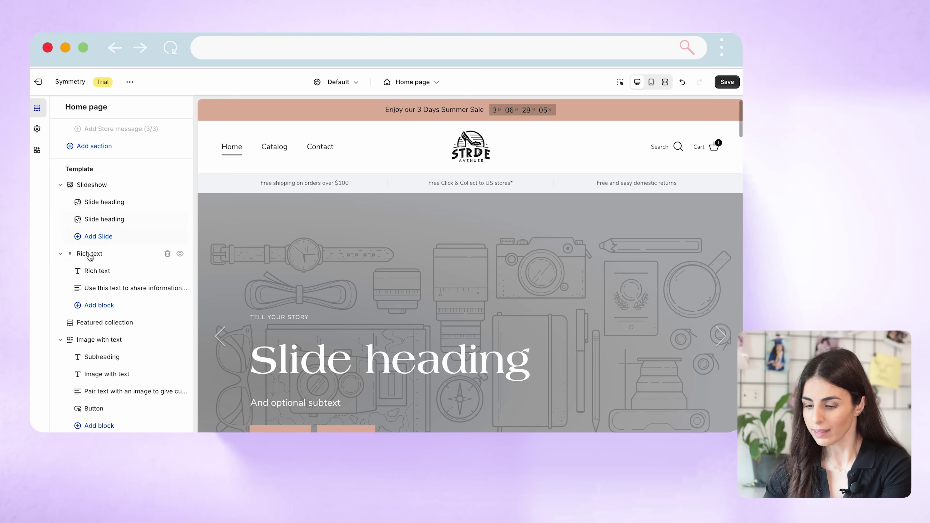
click(98, 186)
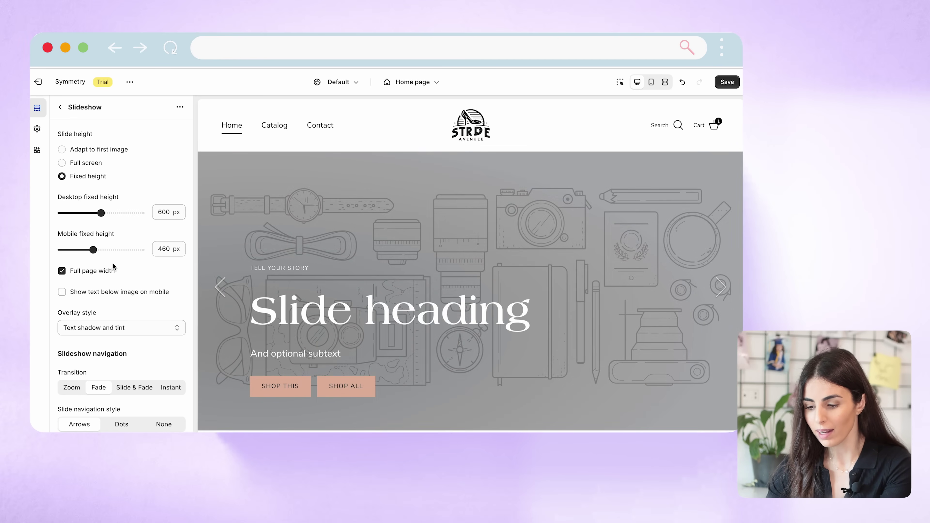
scroll(110, 266, down, 1)
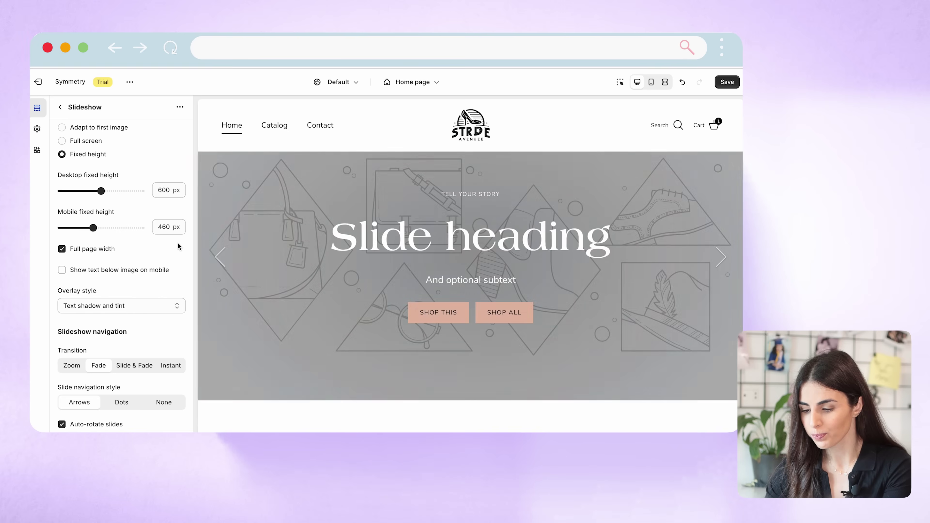
Try showing the slideshow's text below the image on mobile and check it in the mobile preview before returning to the desktop view
click(651, 83)
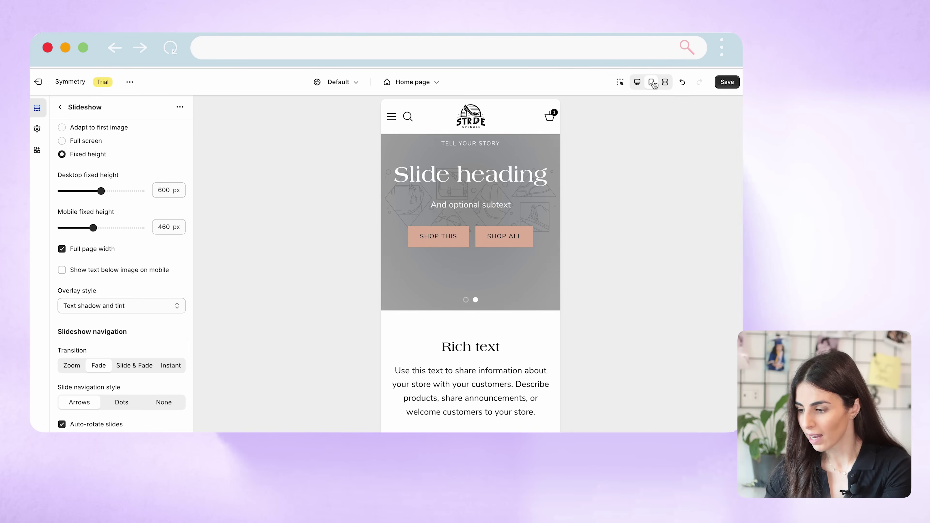
click(91, 275)
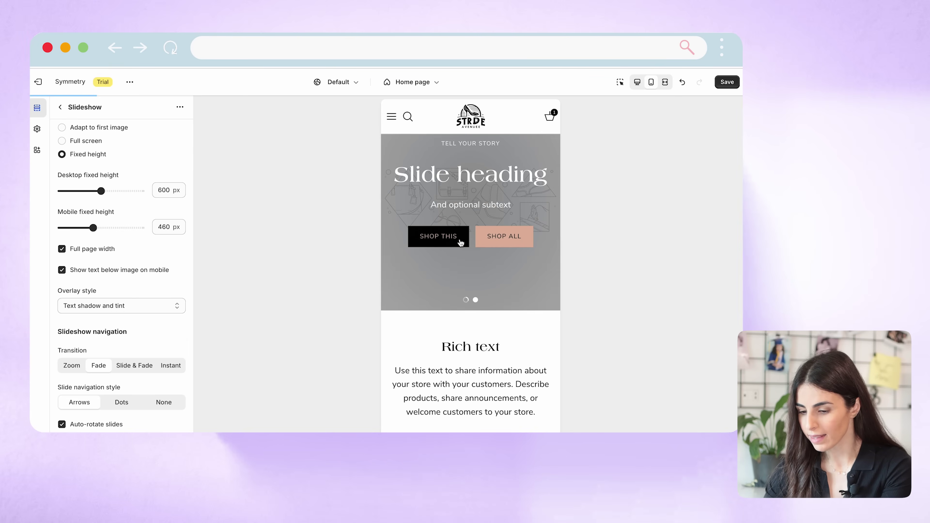
scroll(525, 368, down, 3)
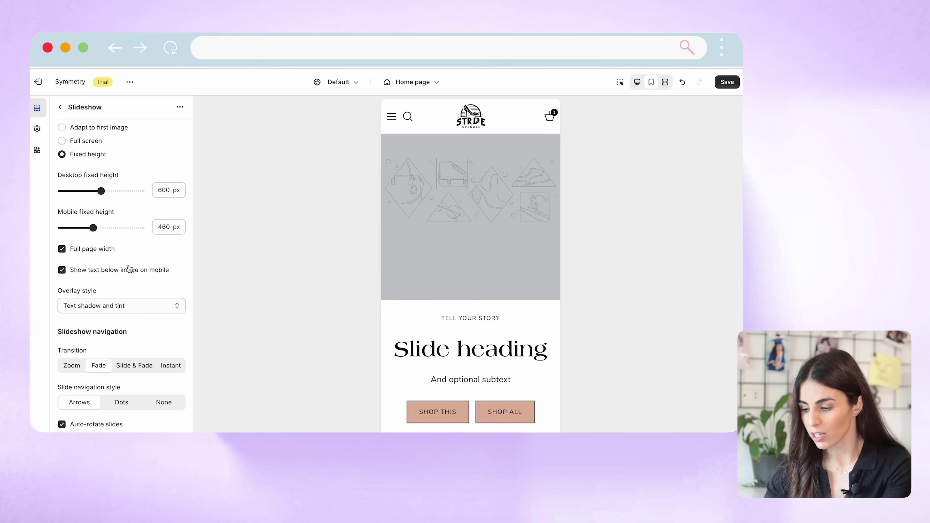
click(636, 90)
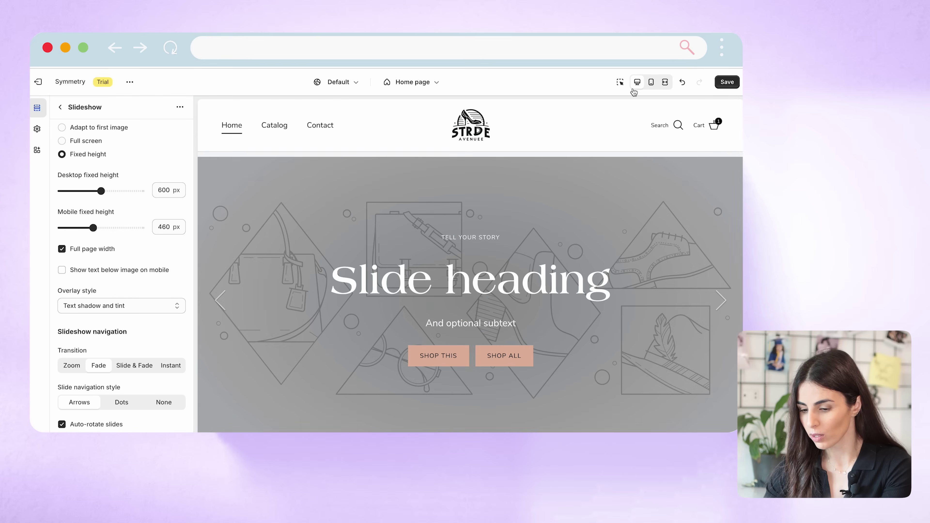
Look through the slideshow's overlay styles and set its slide navigation style to Dots
click(123, 308)
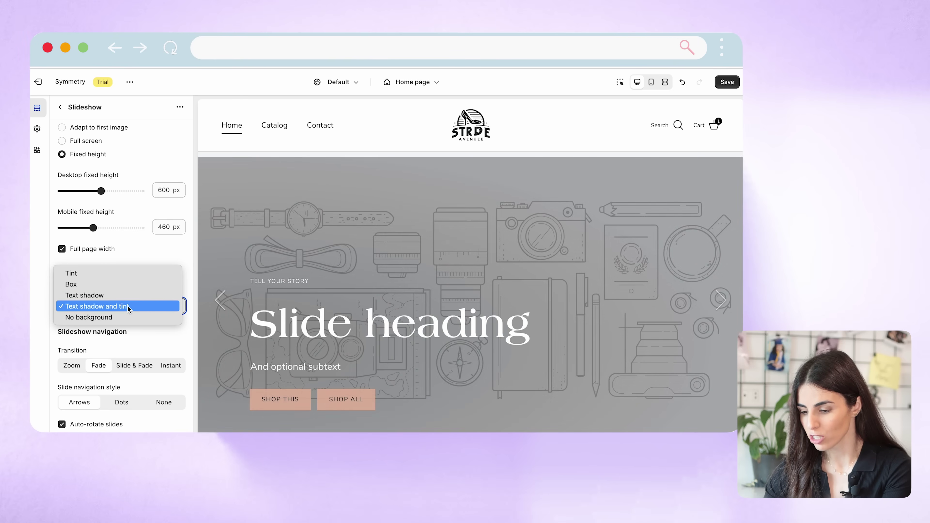
click(37, 363)
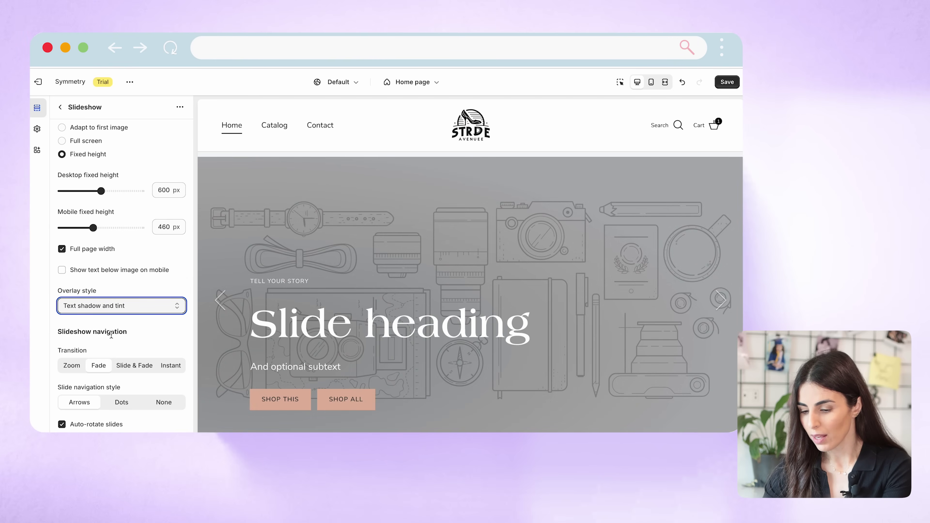
scroll(111, 334, down, 2)
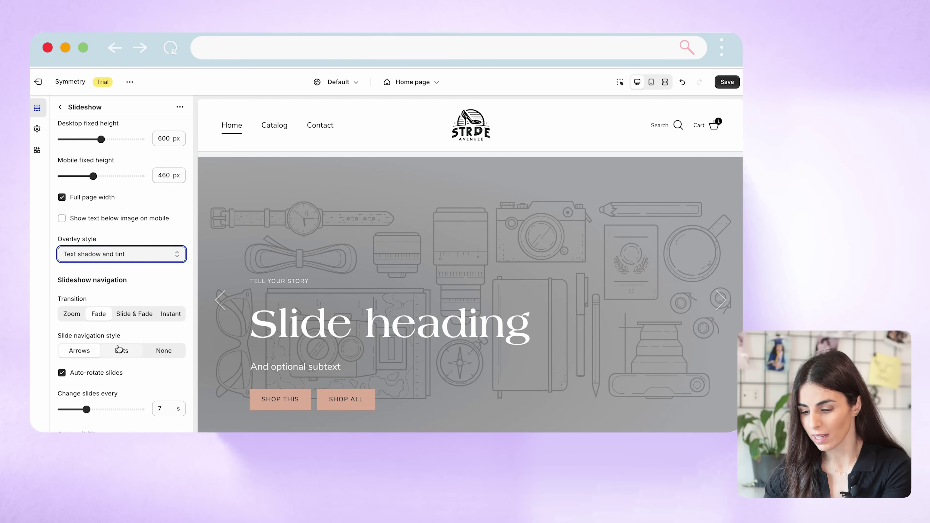
scroll(118, 348, down, 3)
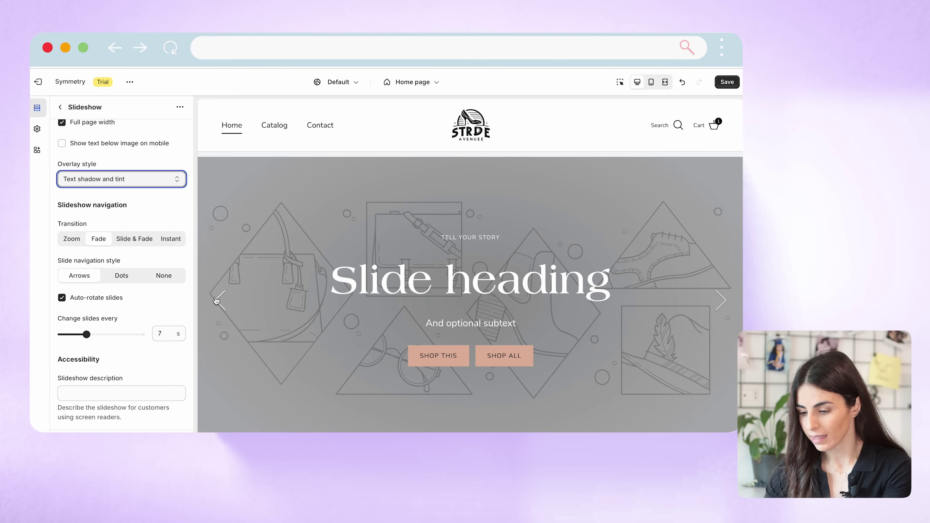
click(127, 276)
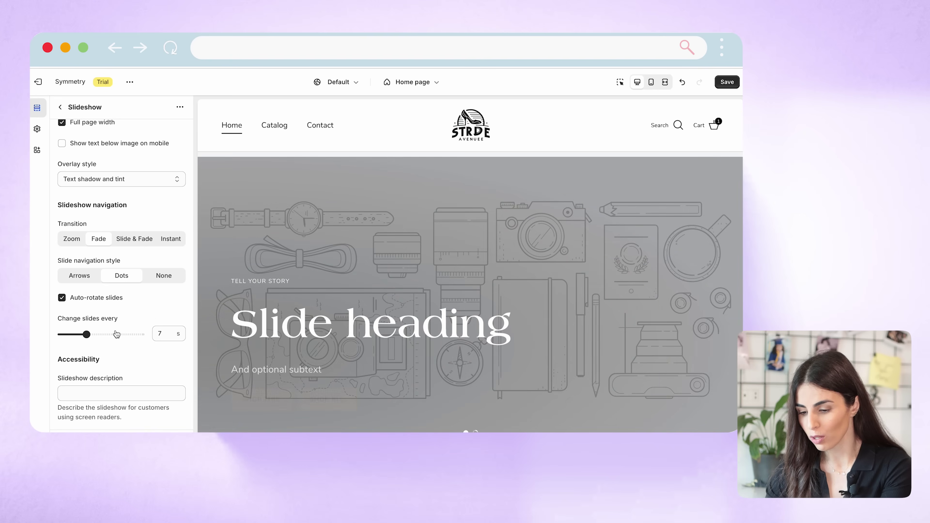
scroll(108, 359, down, 1)
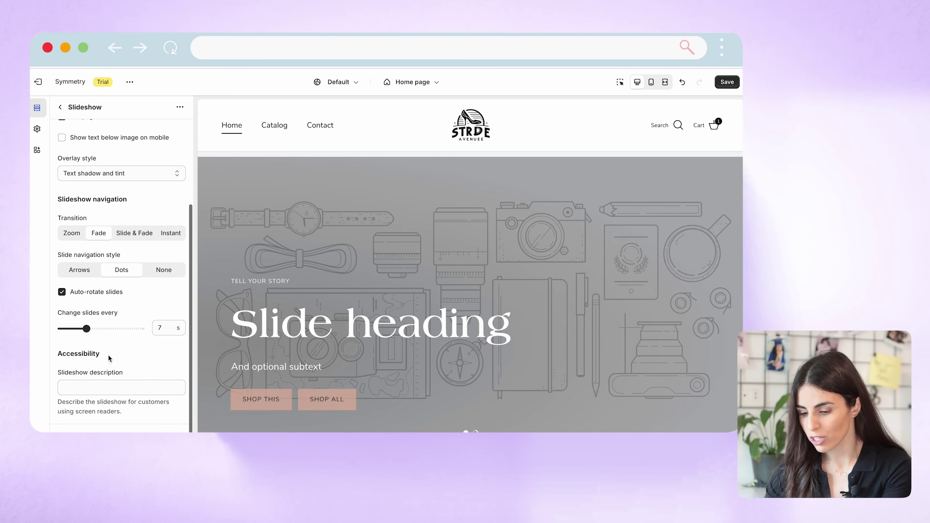
click(63, 108)
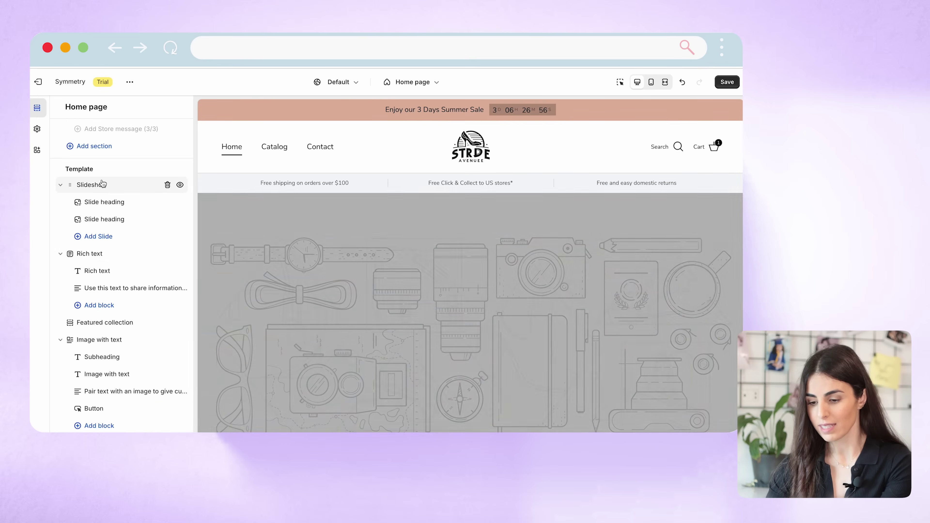
Set PNG image 1 from the store library as the slideshow slide's image and check it in the mobile preview
click(103, 204)
click(121, 159)
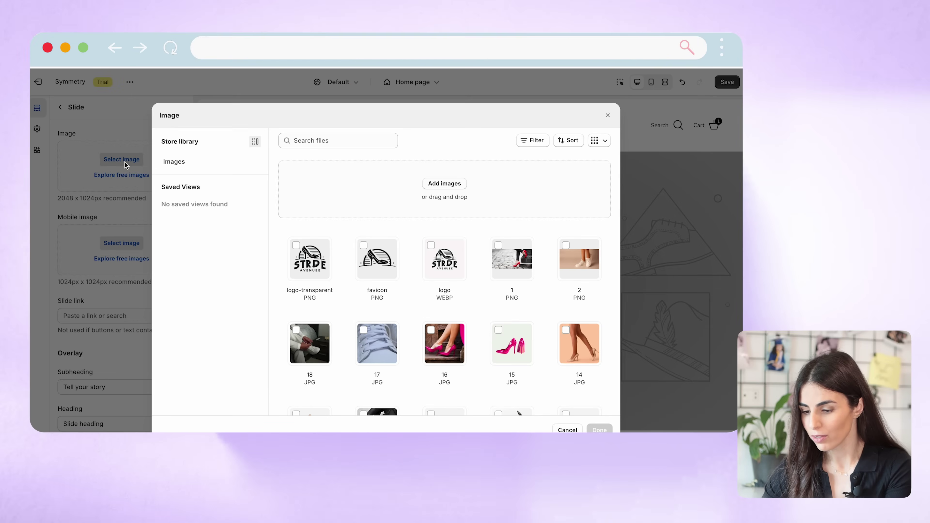
click(499, 246)
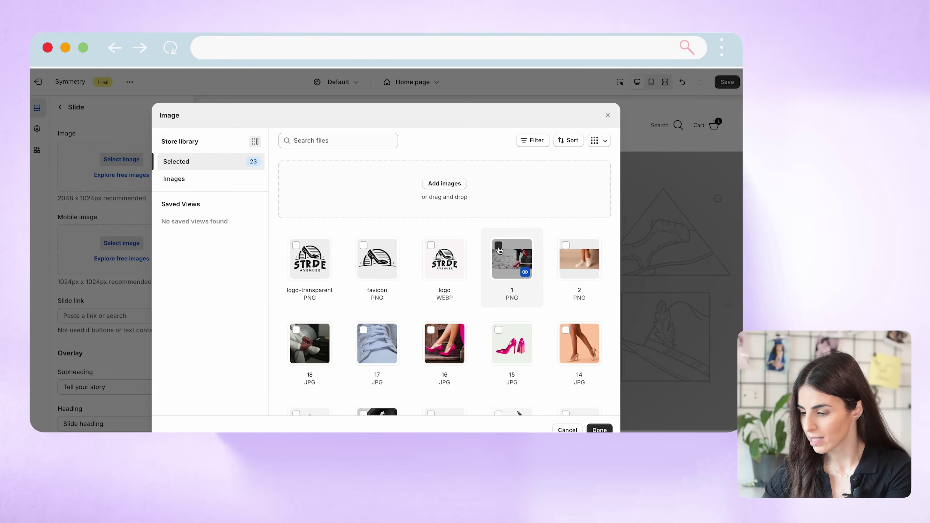
click(599, 410)
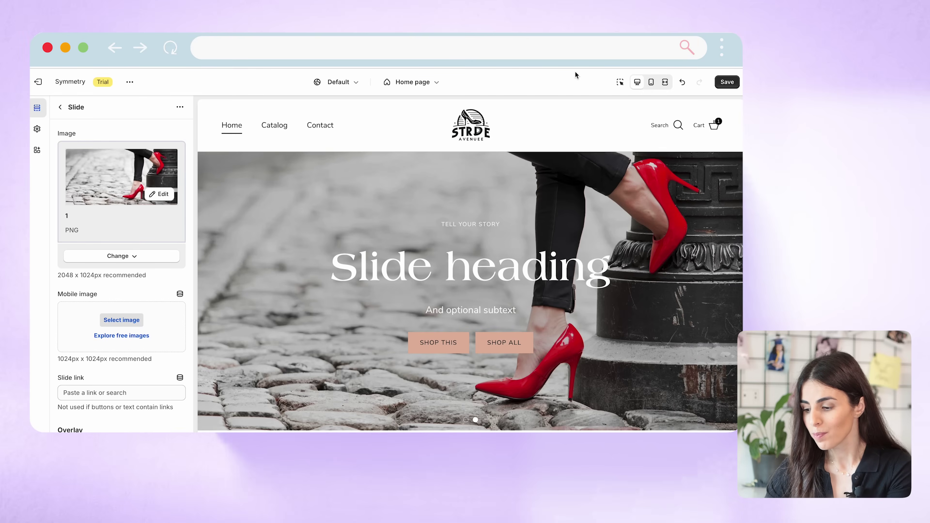
click(653, 87)
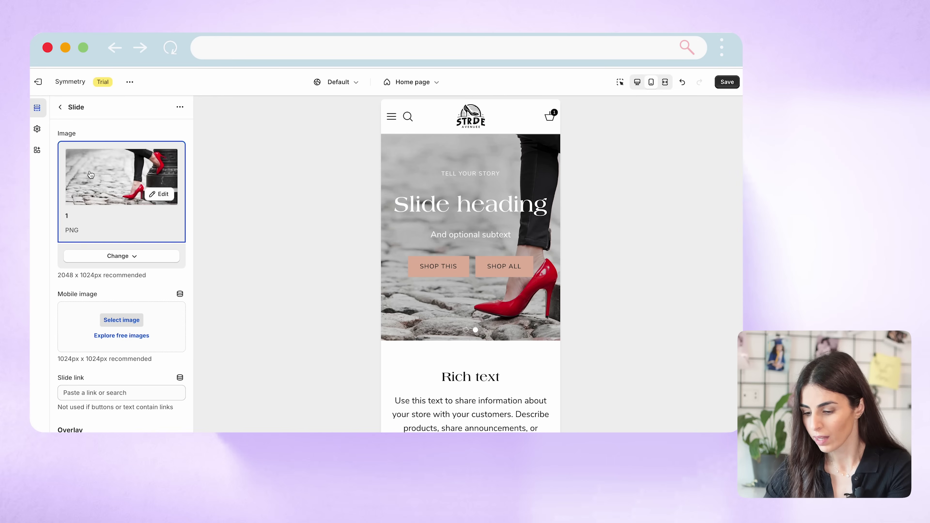
click(62, 109)
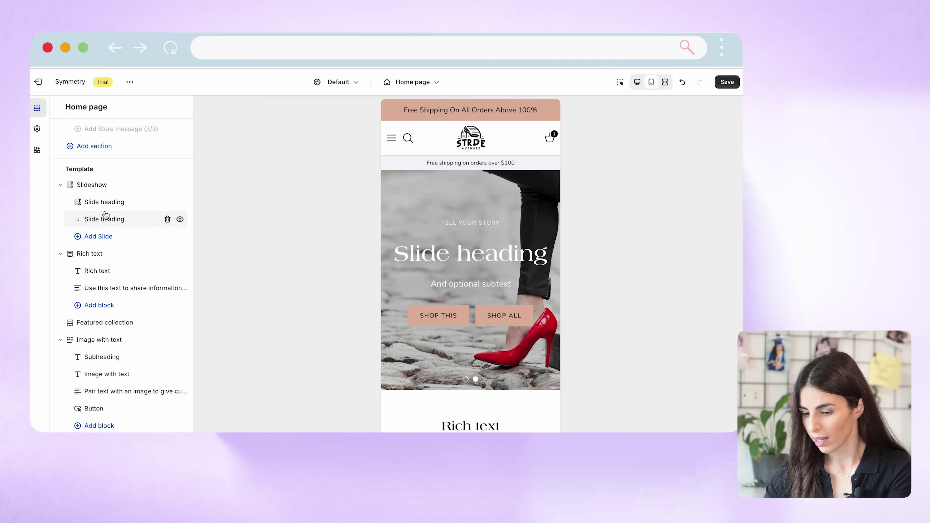
Replace the second slide's heading with the tagline "Step Into Your Moment", copied from the brand text document
click(104, 219)
scroll(117, 310, down, 6)
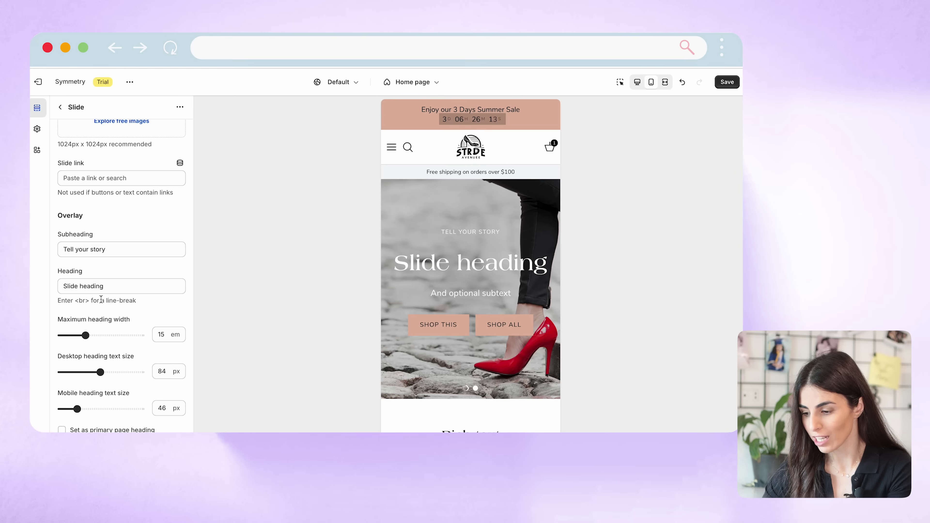
drag(110, 286, 93, 216)
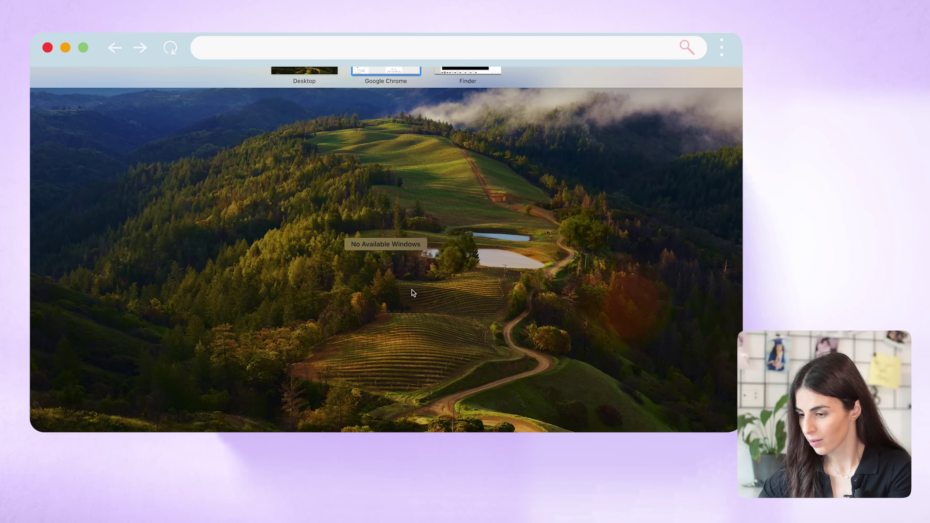
click(440, 453)
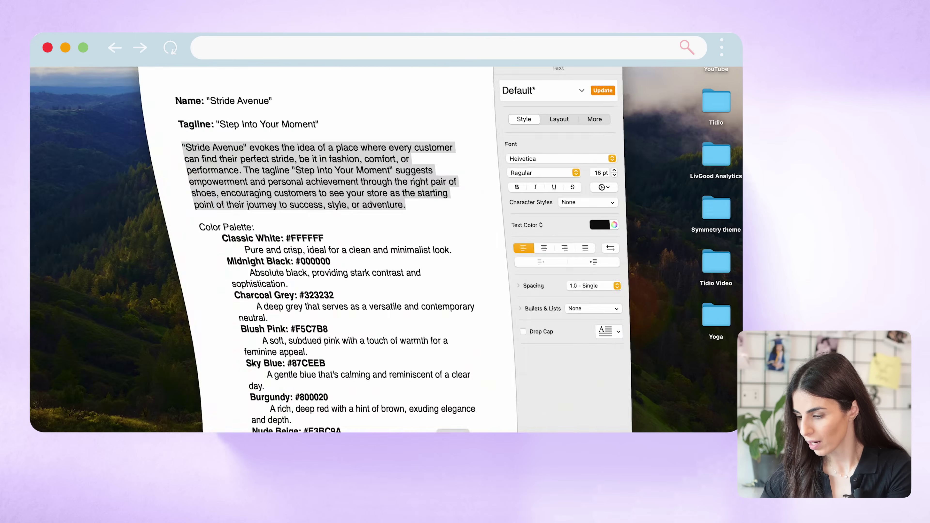
drag(313, 123, 214, 123)
key(super+c)
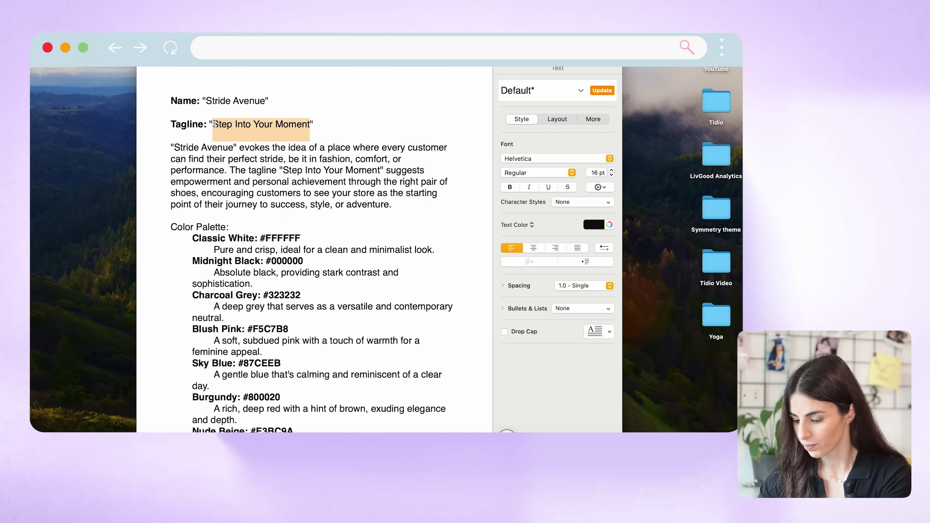
scroll(214, 124, down, 5)
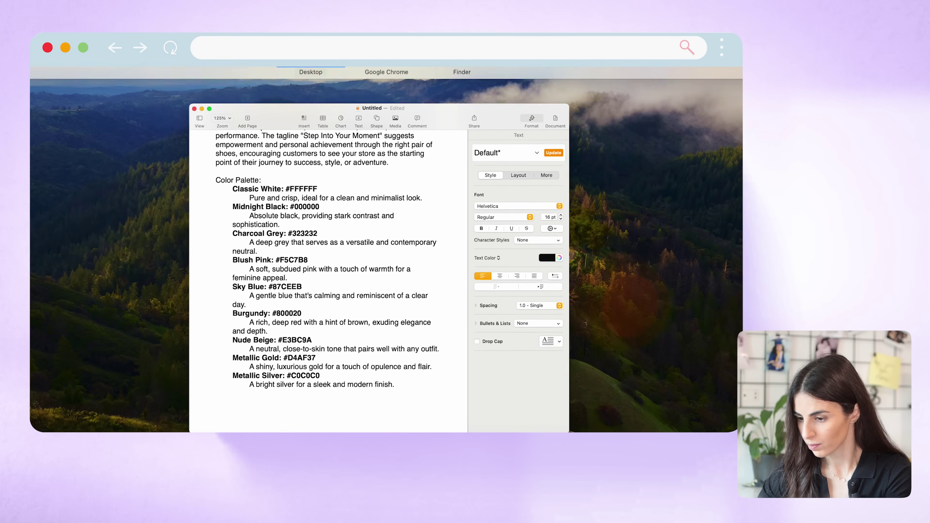
click(386, 70)
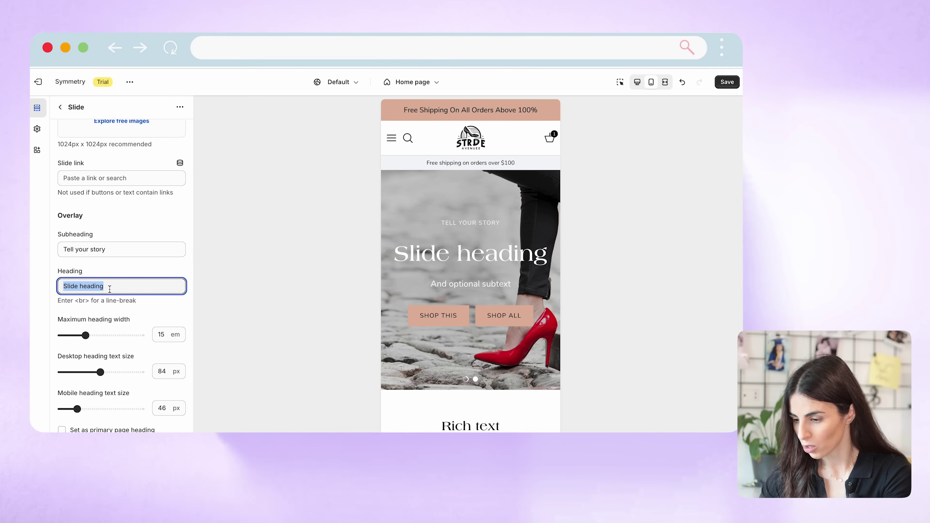
key(super+v)
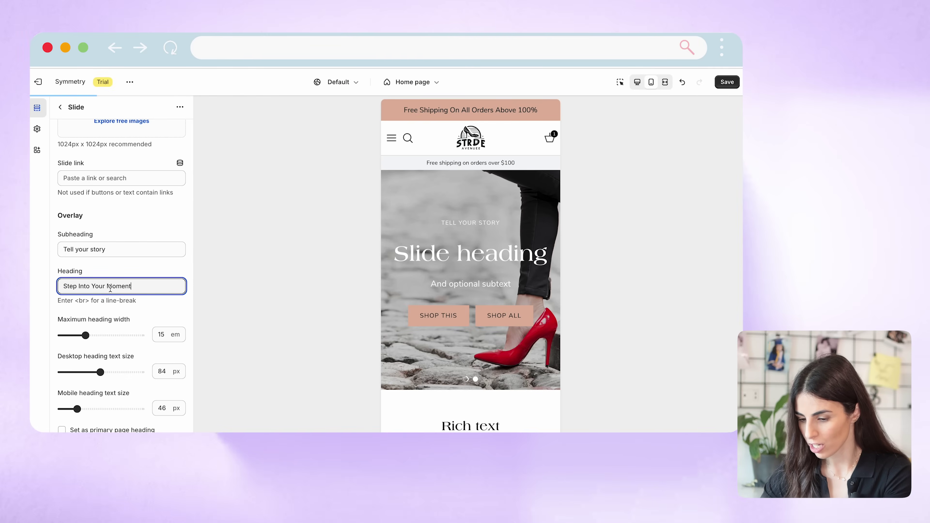
Clear the second slide's subheading and its optional subtext
drag(110, 249, 58, 248)
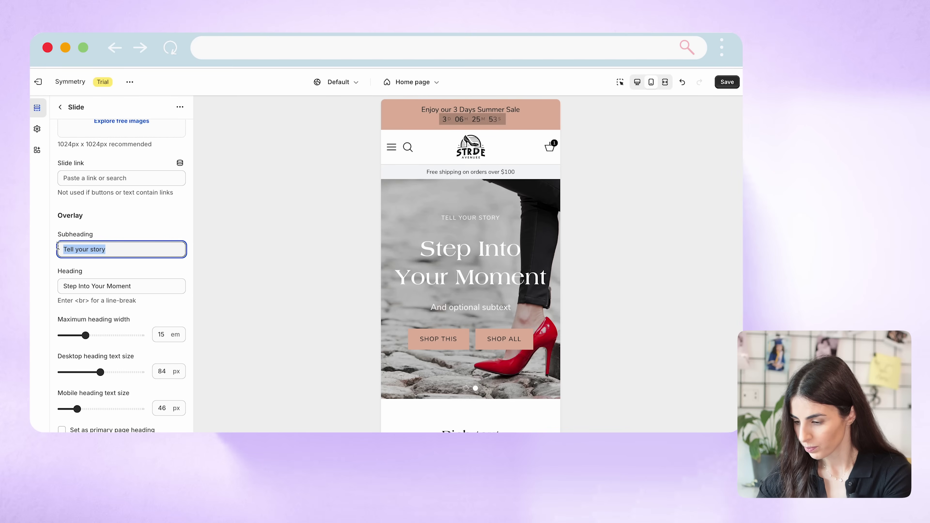
key(BackSpace)
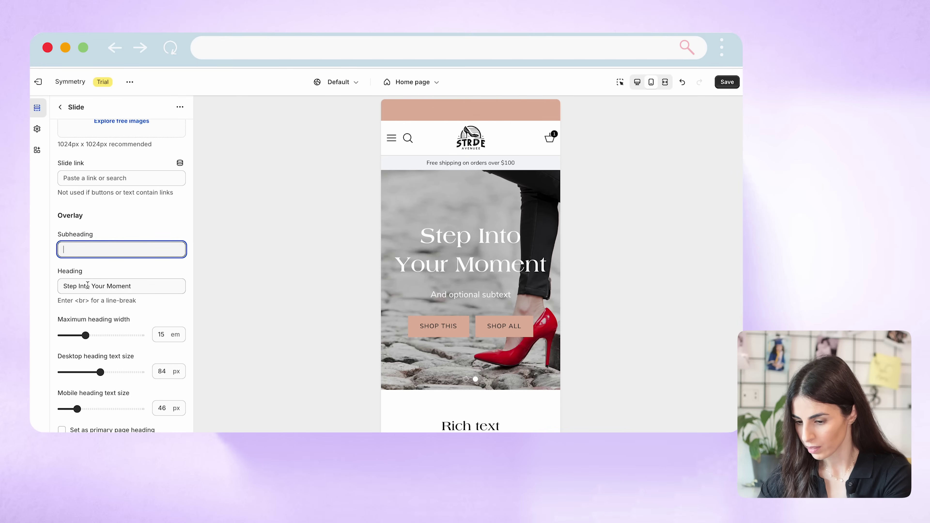
scroll(110, 287, down, 2)
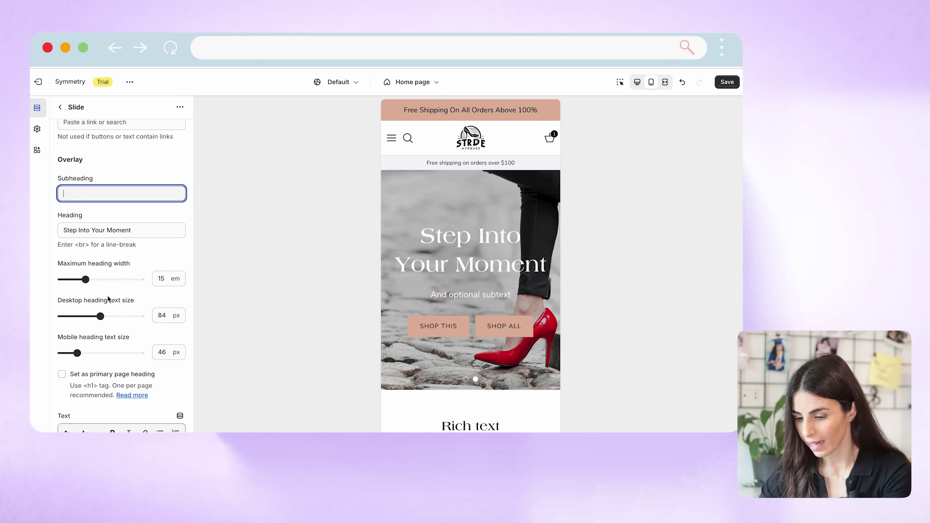
scroll(107, 327, down, 5)
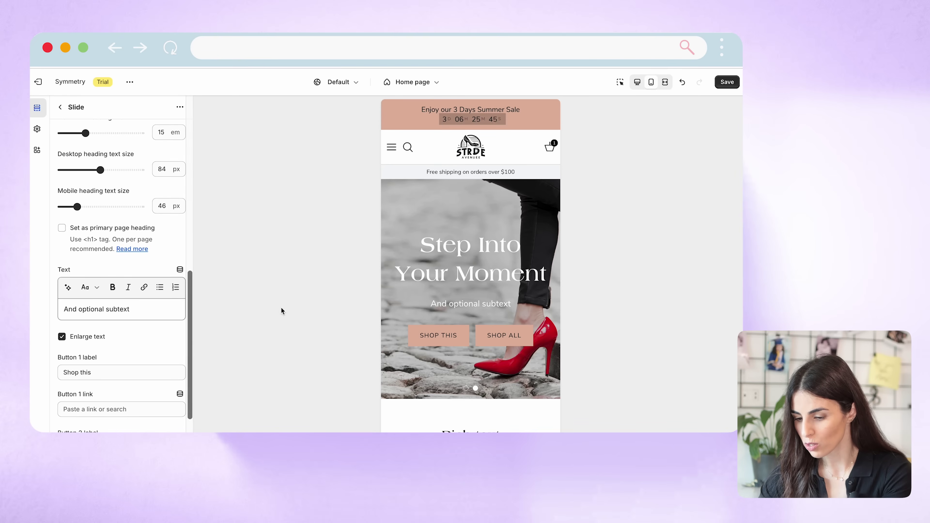
drag(139, 309, 44, 310)
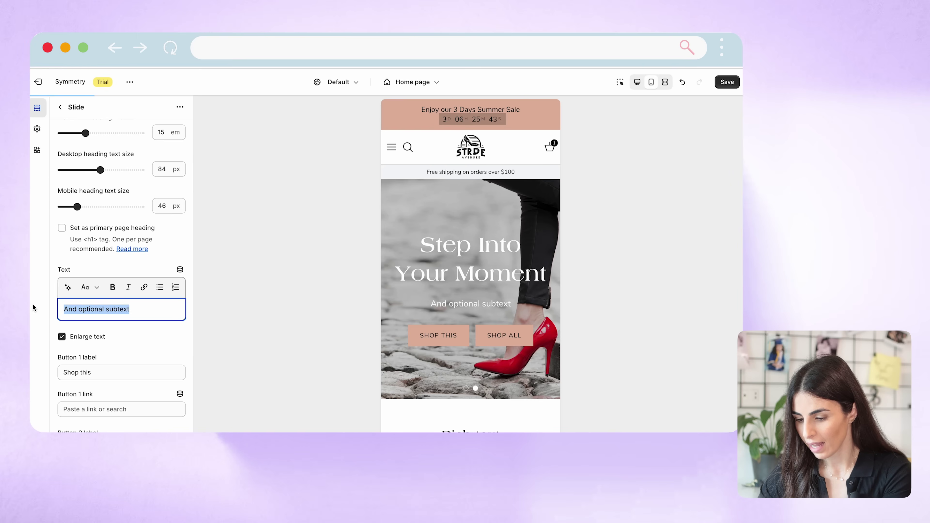
key(BackSpace)
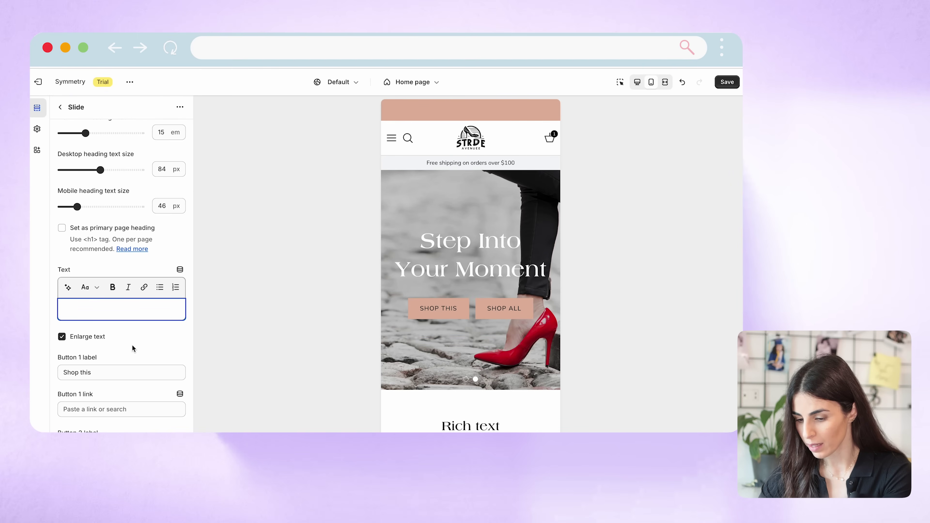
Clear the second button's label on the "Step Into Your Moment" slide
scroll(133, 347, down, 3)
click(102, 367)
key(alt+shift+Left)
key(alt+shift+Left)
key(BackSpace)
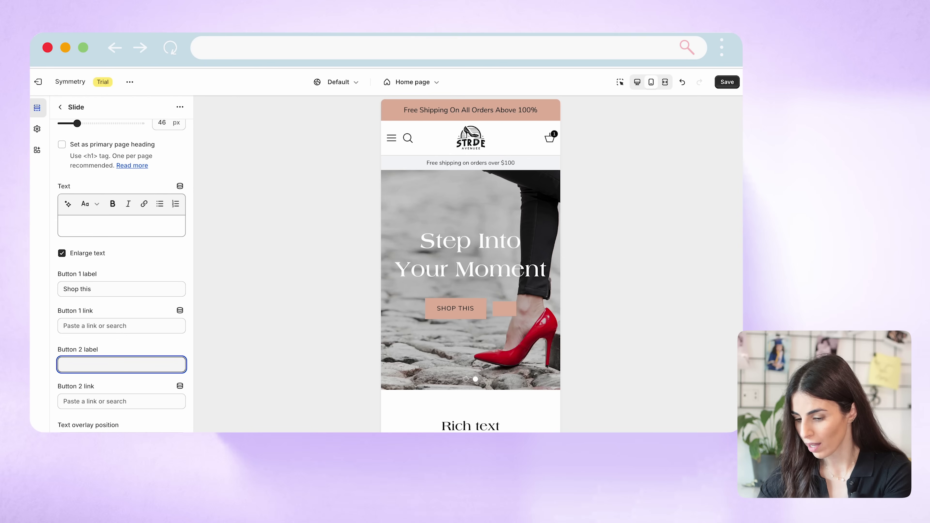
Link the slide's first button to the Home page collection and check the slide in the desktop preview
click(103, 290)
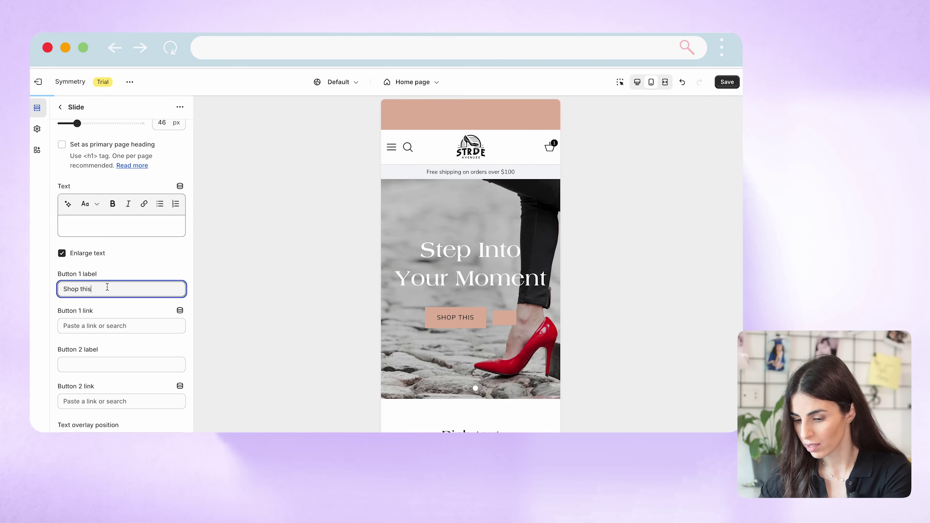
click(108, 326)
click(145, 217)
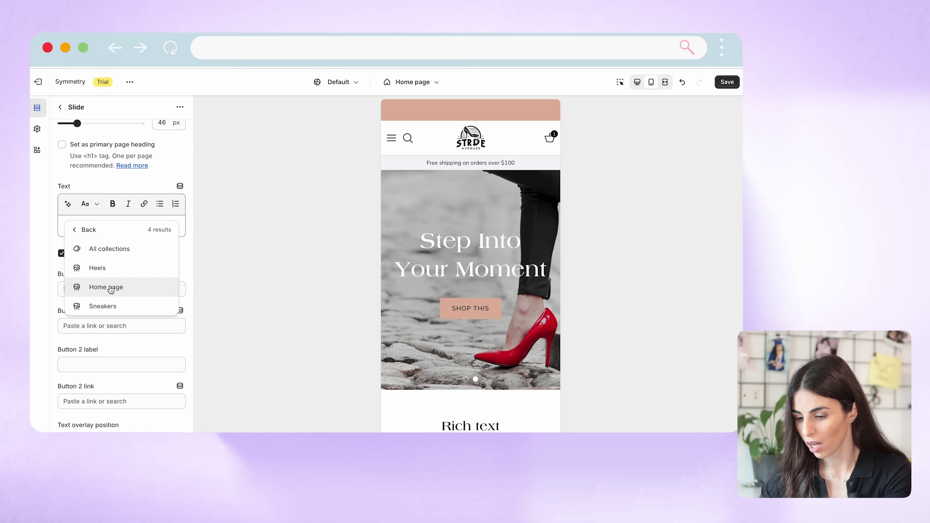
click(109, 291)
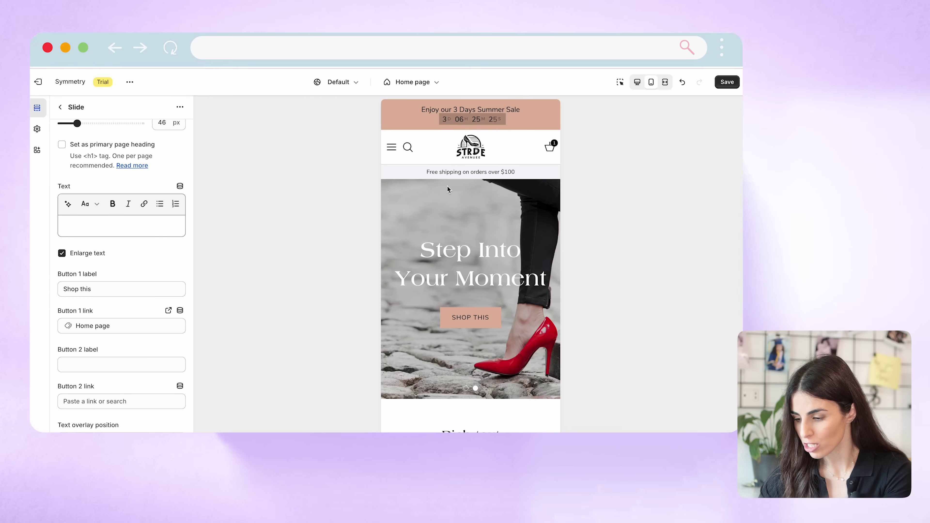
click(637, 82)
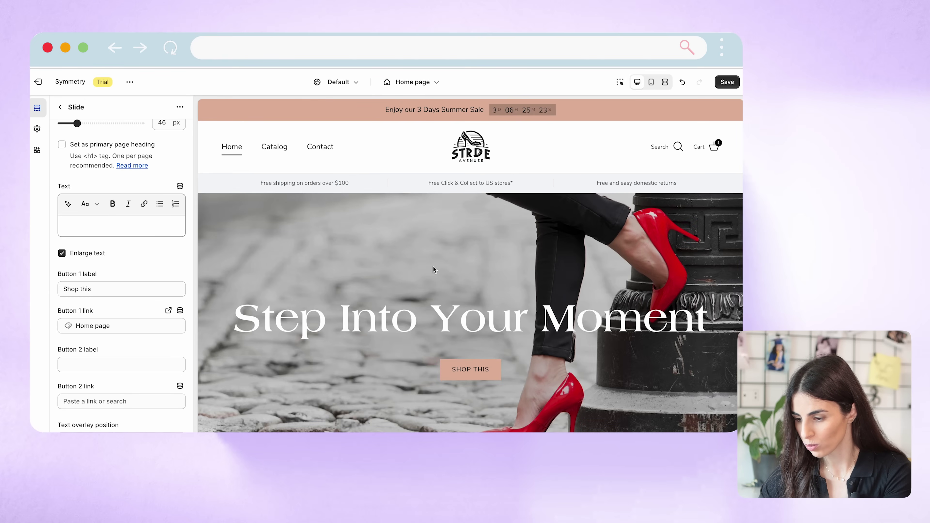
Try the Middle right text overlay position on the slide and return it to Middle center
click(132, 418)
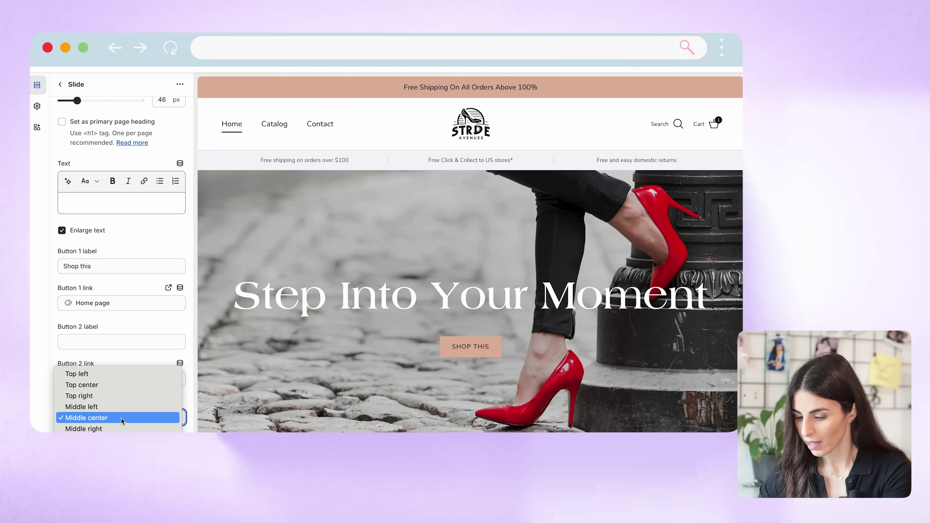
click(120, 427)
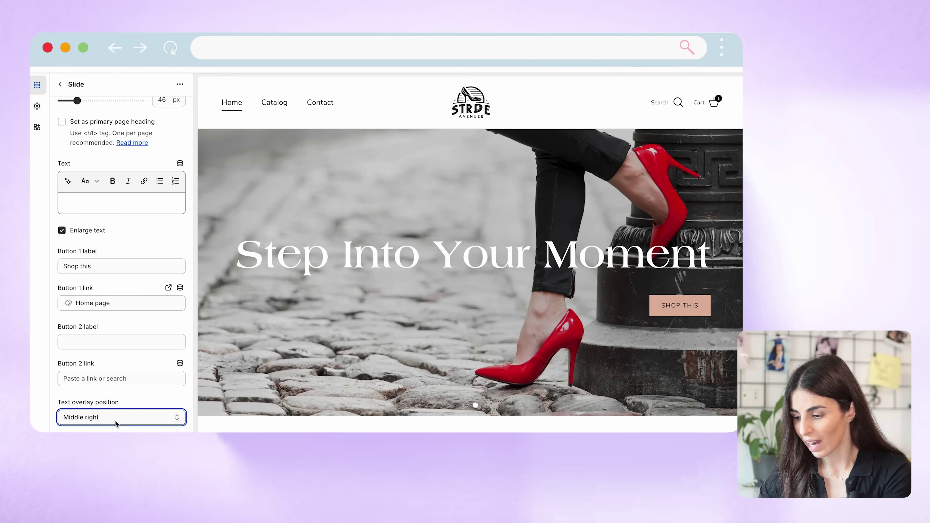
click(116, 421)
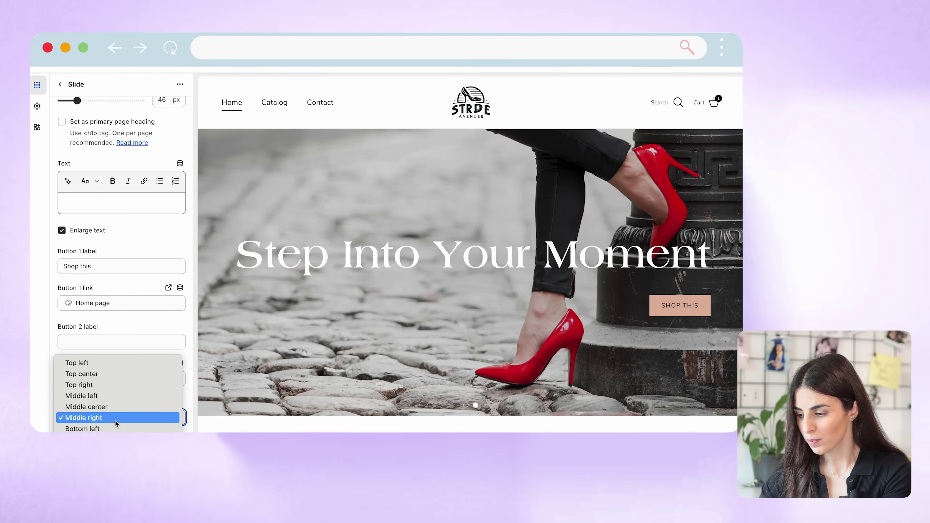
click(111, 406)
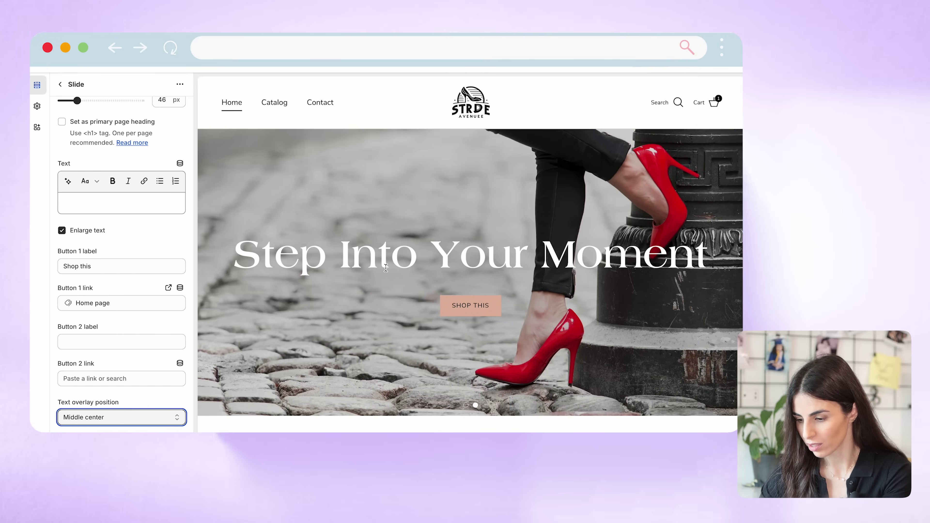
Set the slide's maximum heading width to 8 em
scroll(127, 183, up, 5)
scroll(127, 183, up, 3)
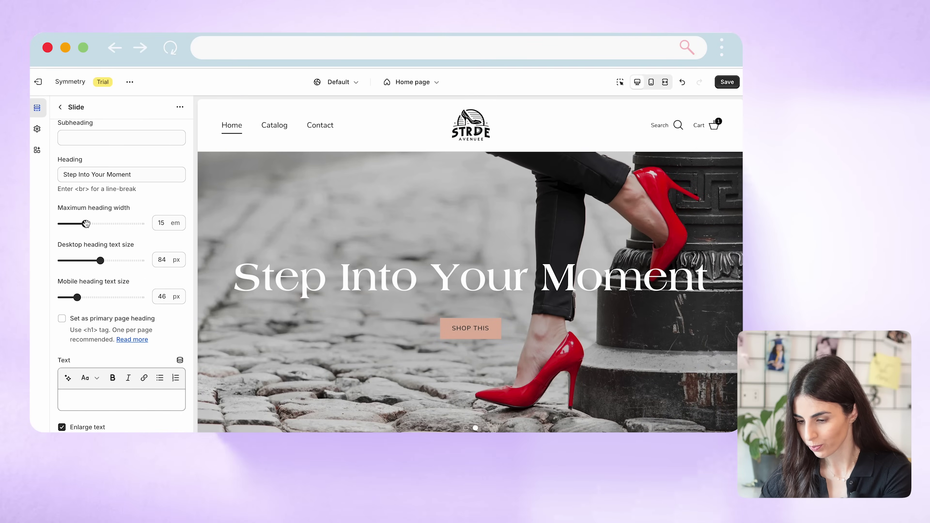
drag(86, 224, 70, 223)
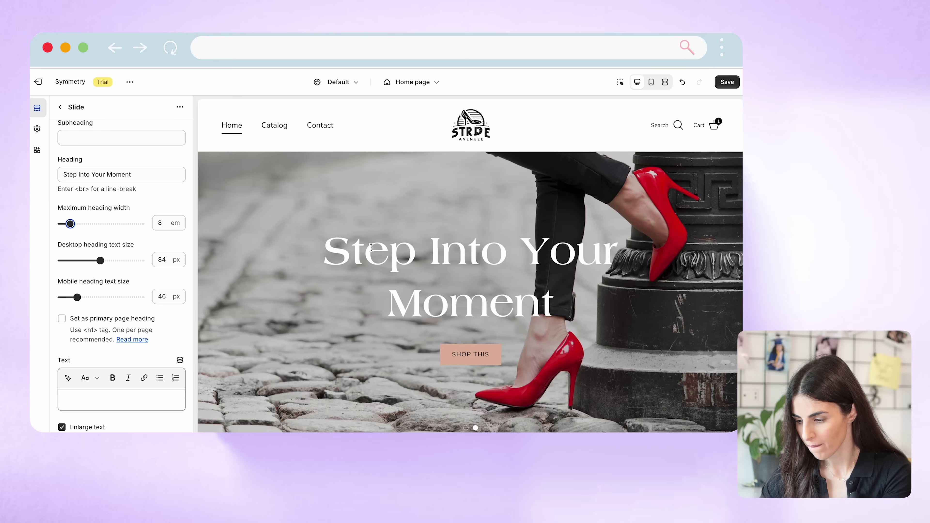
scroll(65, 307, down, 1)
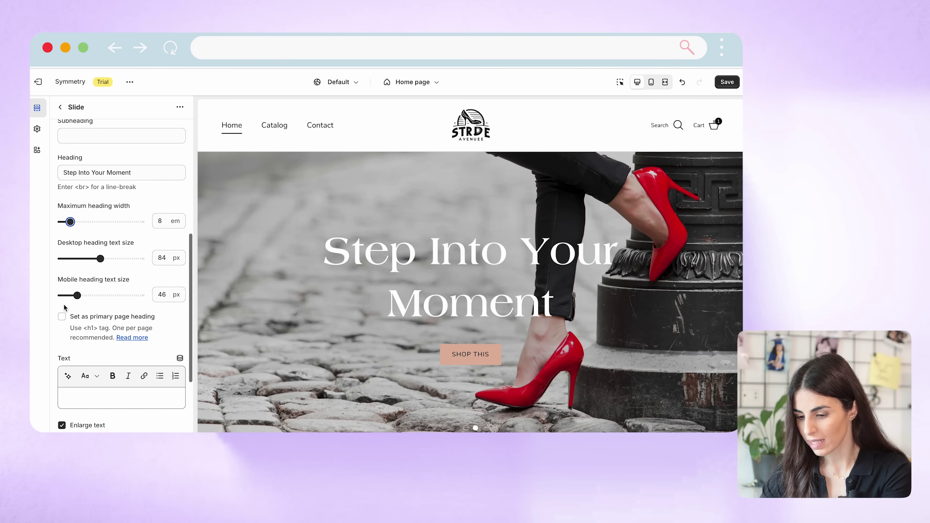
scroll(64, 308, down, 5)
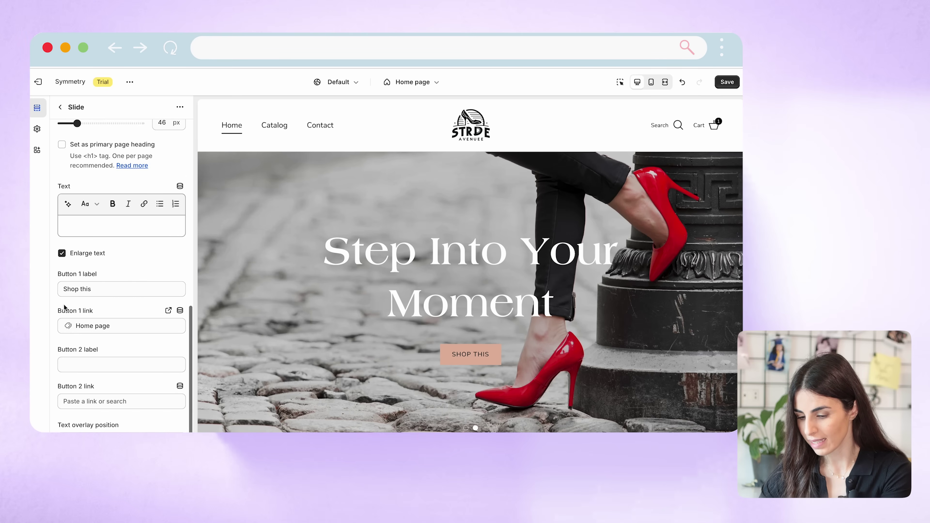
Hide the placeholder "Slide heading" slide in the slideshow and check the remaining slide
click(61, 108)
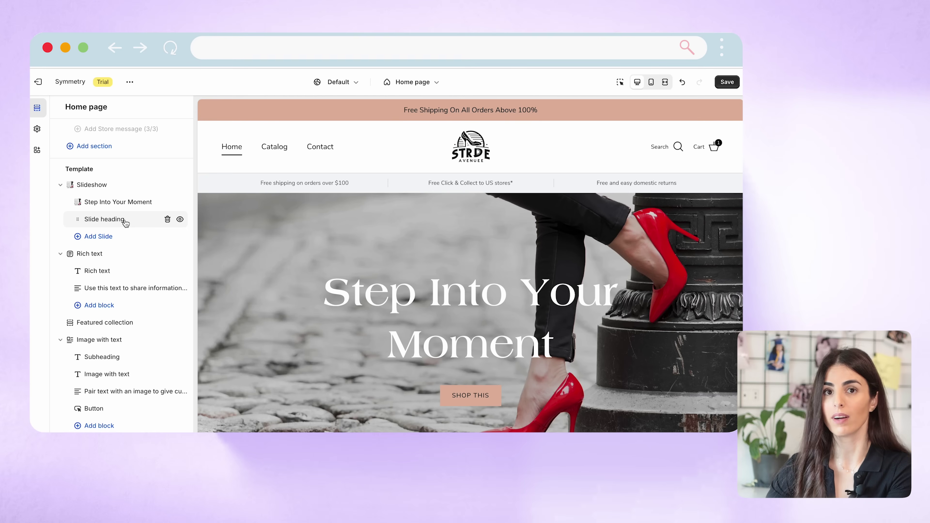
scroll(482, 284, down, 1)
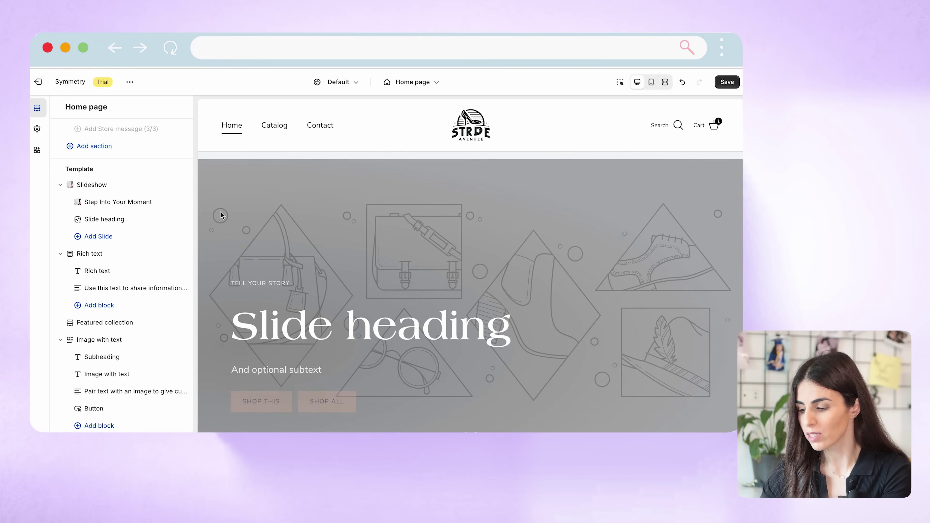
click(180, 219)
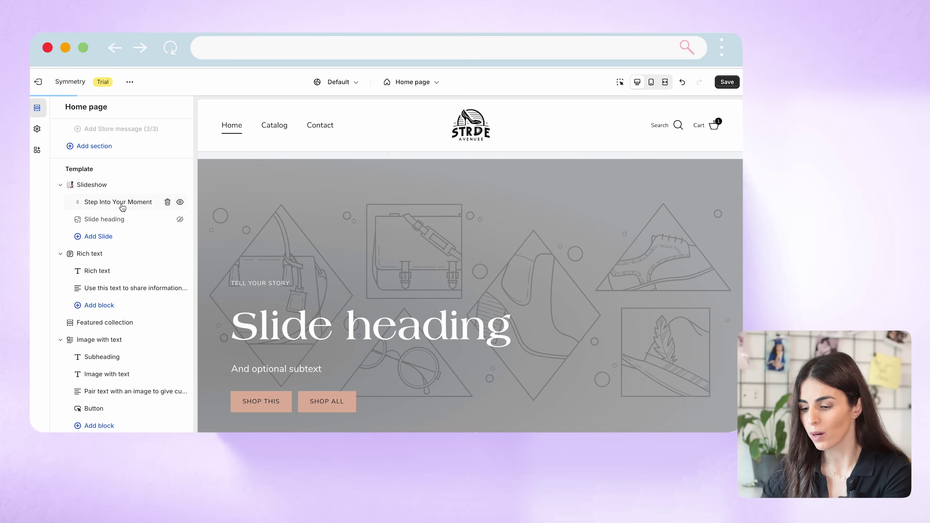
click(121, 203)
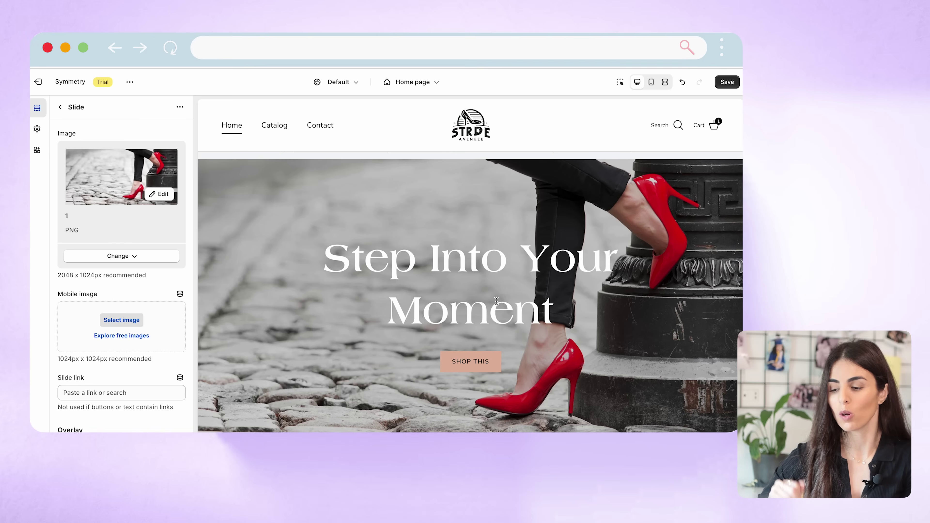
click(61, 107)
Look through the home page's list of sections, from the header group to the featured product
scroll(269, 265, down, 5)
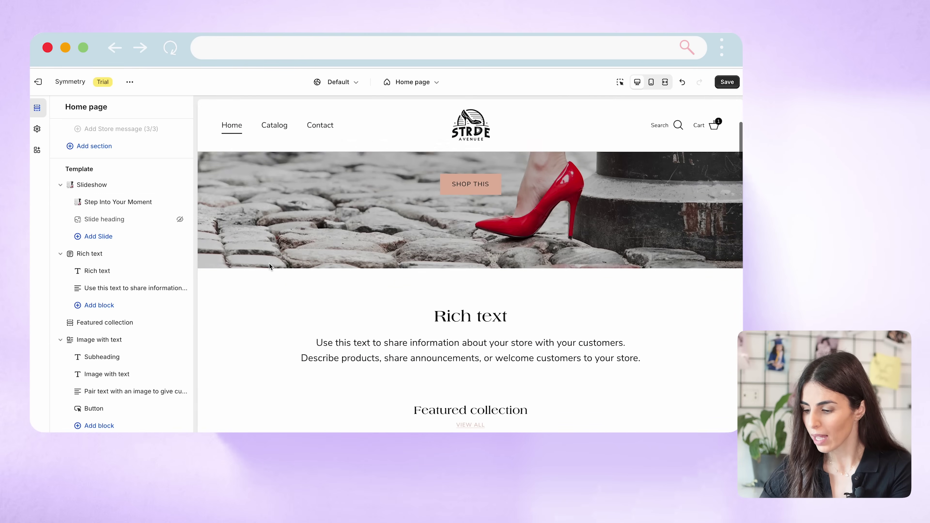
mouse_move(118, 281)
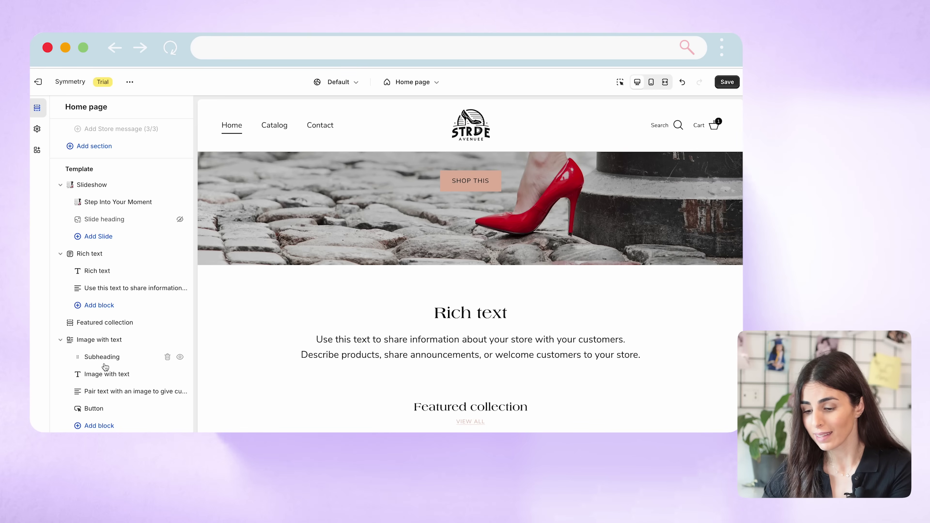
scroll(108, 427, down, 12)
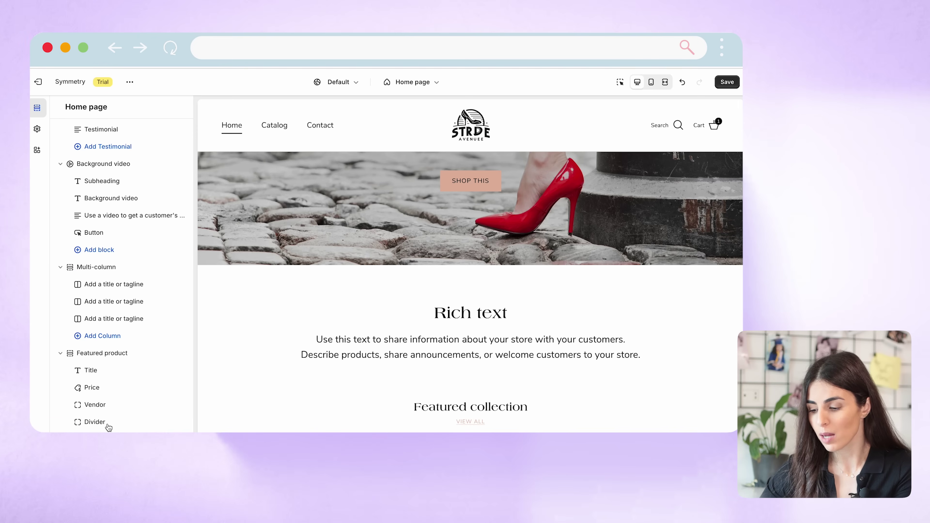
scroll(142, 352, up, 15)
scroll(143, 351, up, 6)
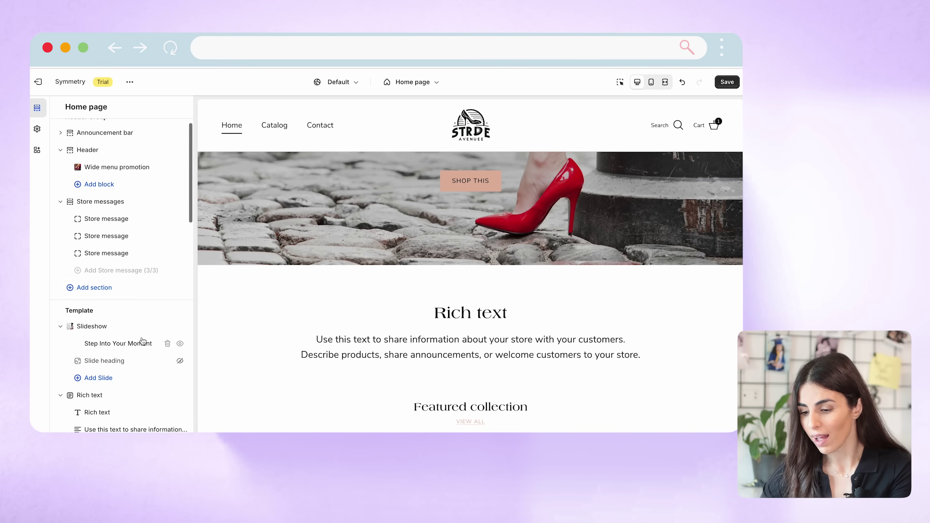
scroll(118, 276, down, 6)
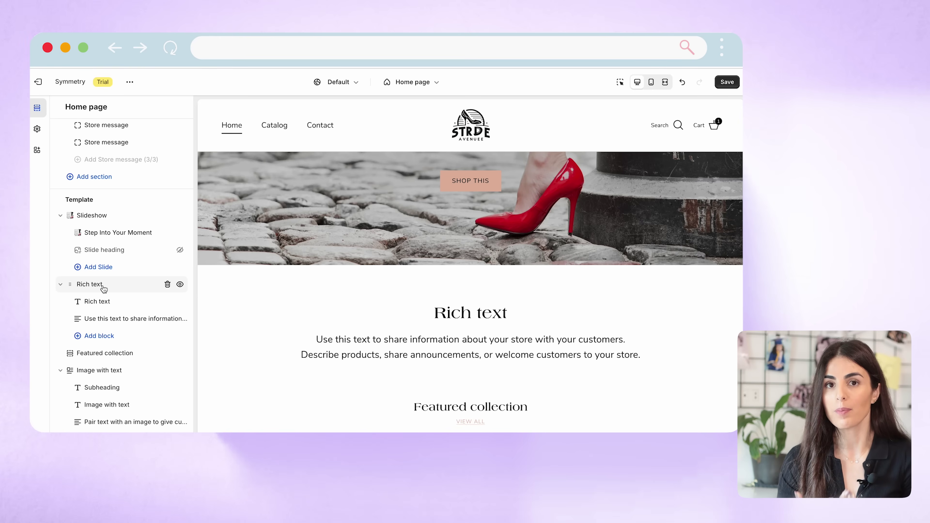
mouse_move(106, 314)
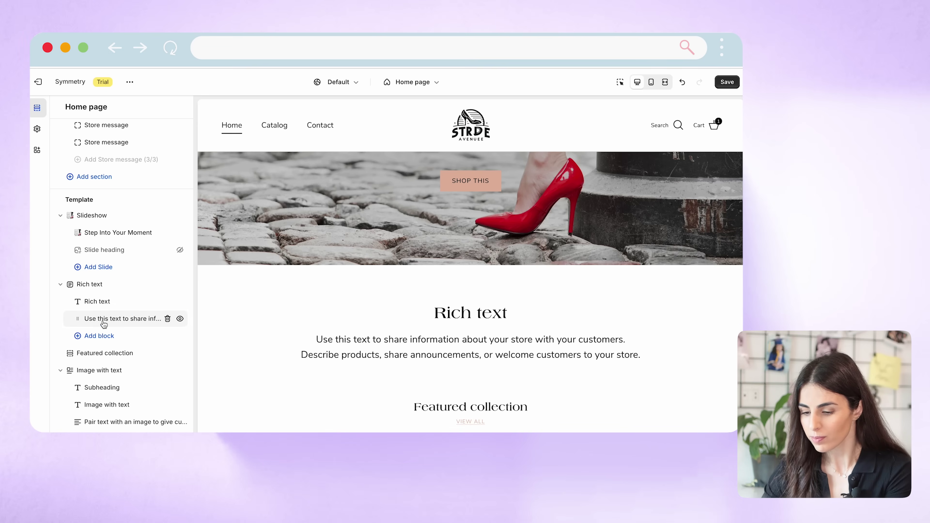
Turn off the enlarged text option for the Rich text section's paragraph block
click(104, 318)
click(73, 240)
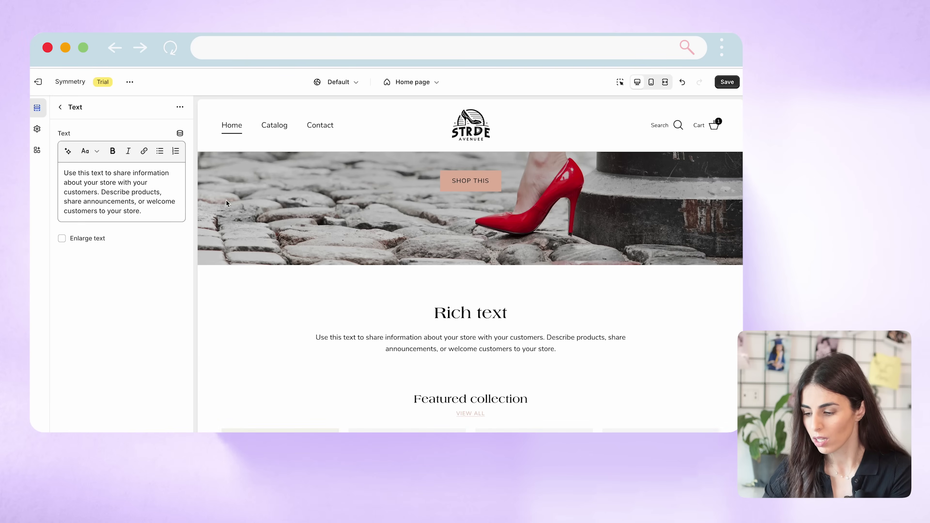
click(60, 108)
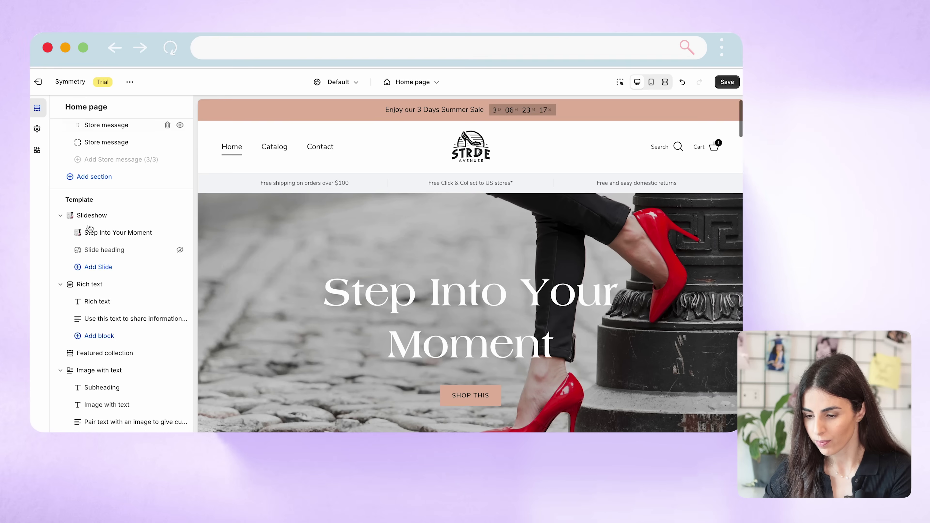
Review the Rich text section's heading settings and available block types, collapse the section, and examine the "Step Into Your Moment" slide
click(105, 301)
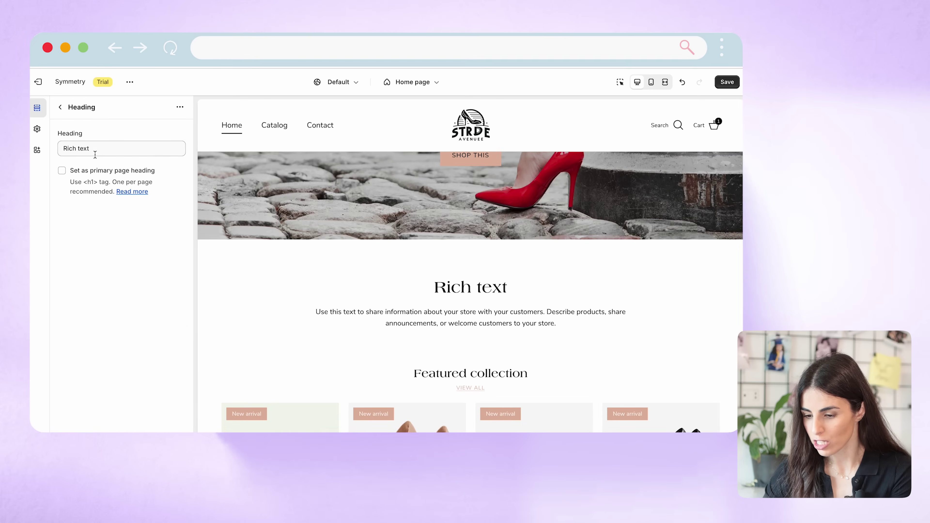
click(60, 107)
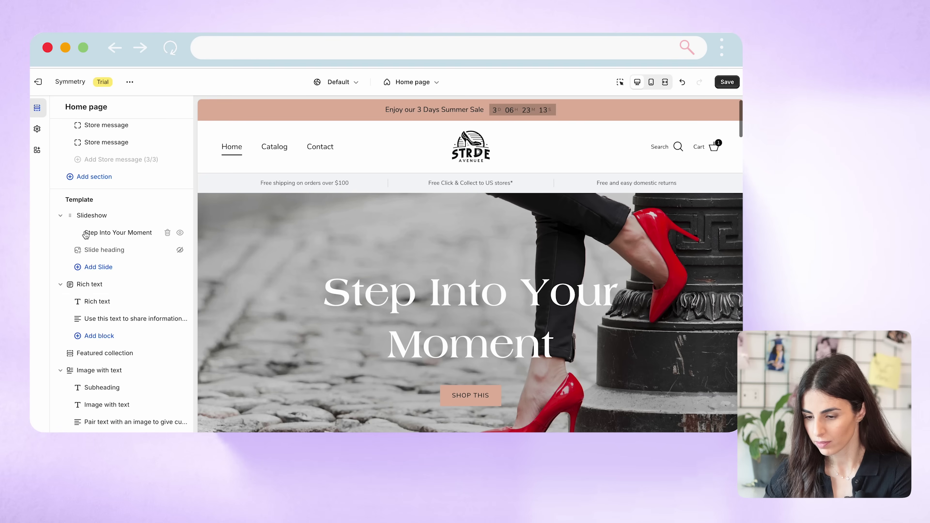
click(100, 334)
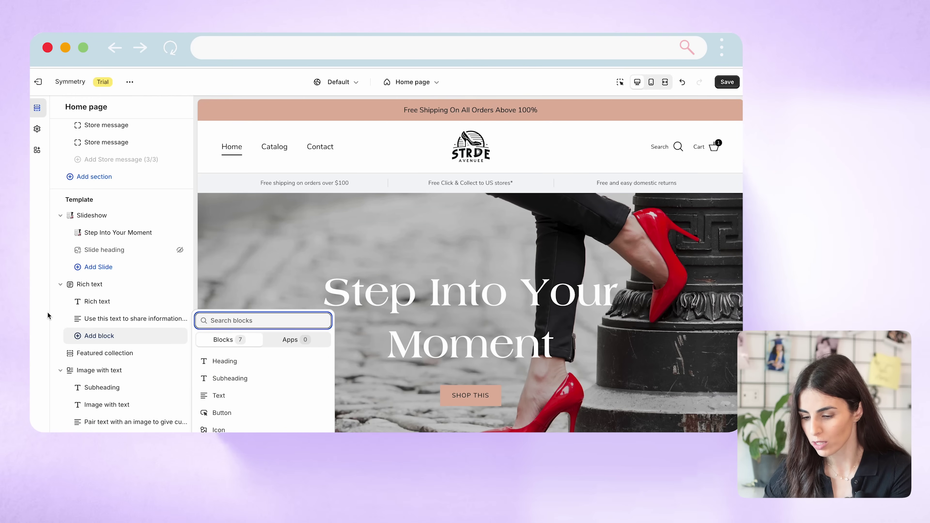
click(47, 271)
click(60, 238)
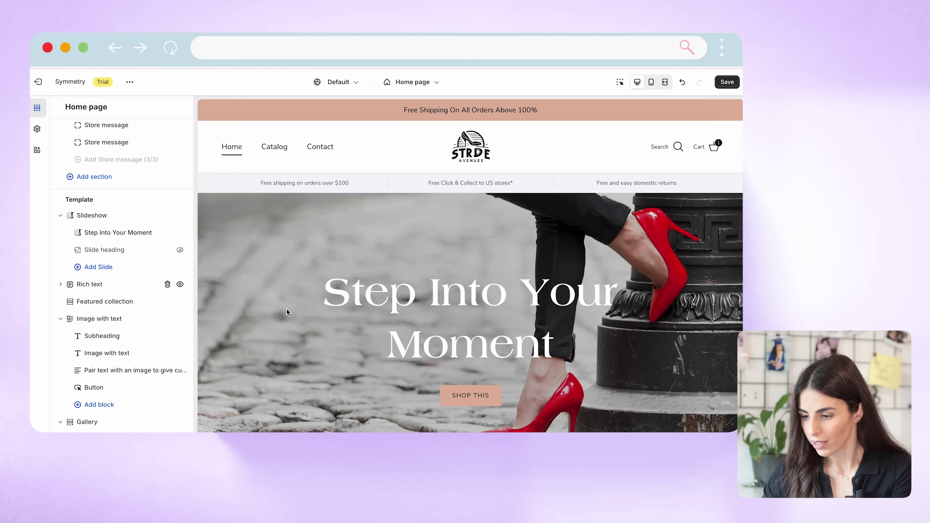
scroll(411, 295, down, 6)
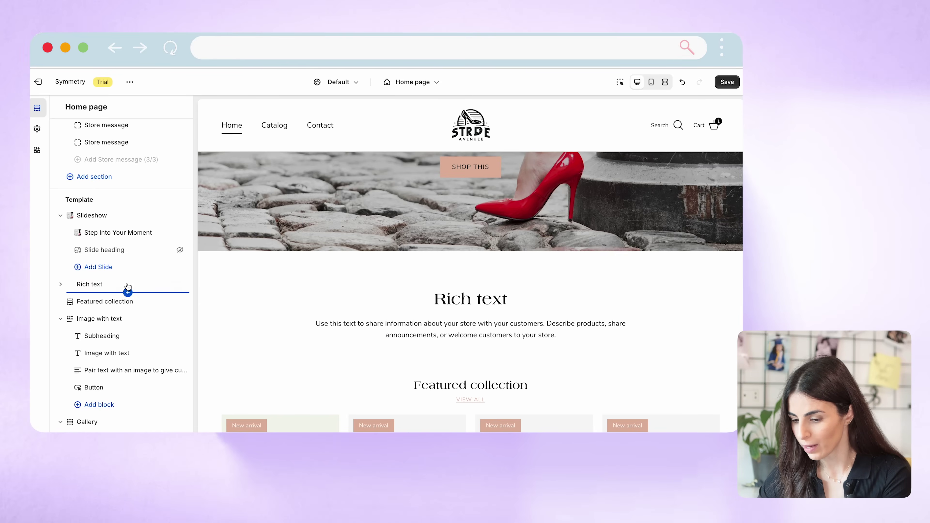
click(121, 233)
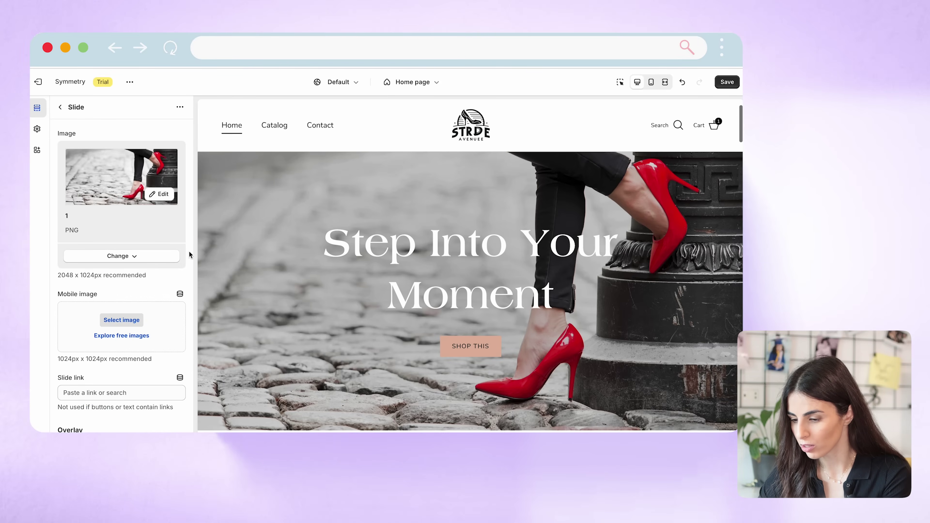
scroll(361, 366, down, 7)
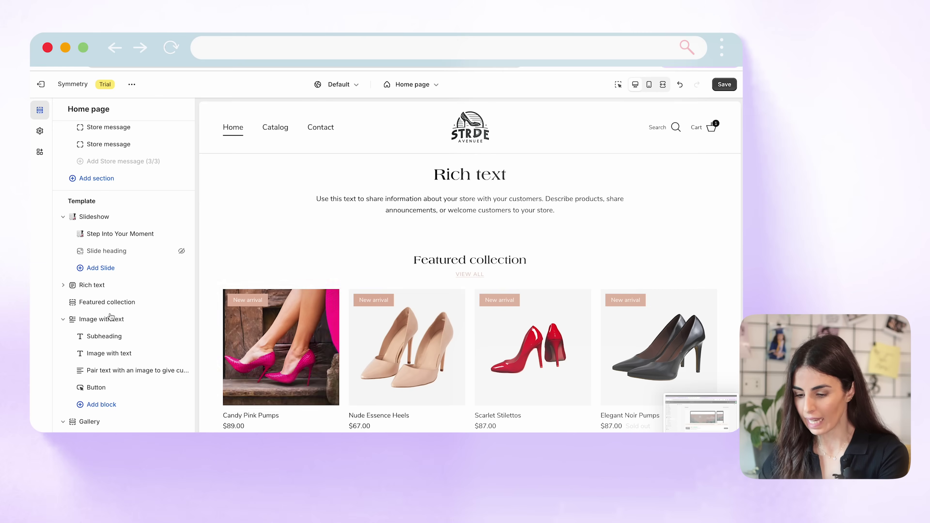
Set the Featured collection section's heading to "Your Favorites"
click(96, 303)
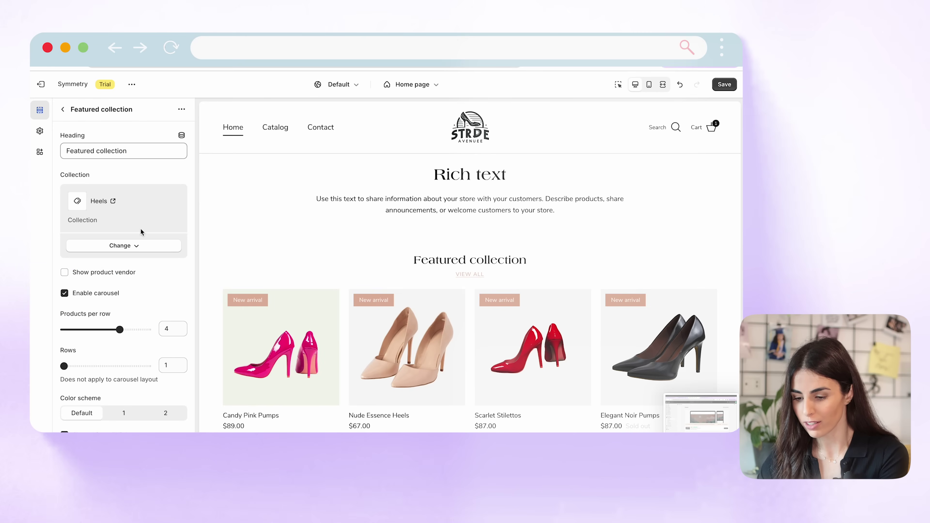
triple_click(126, 150)
text(Be)
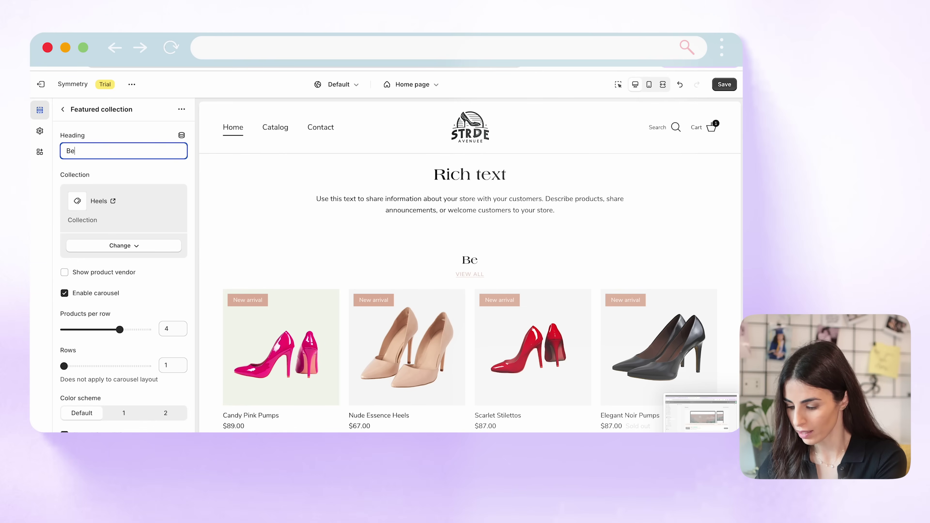
text(st s)
text(ll)
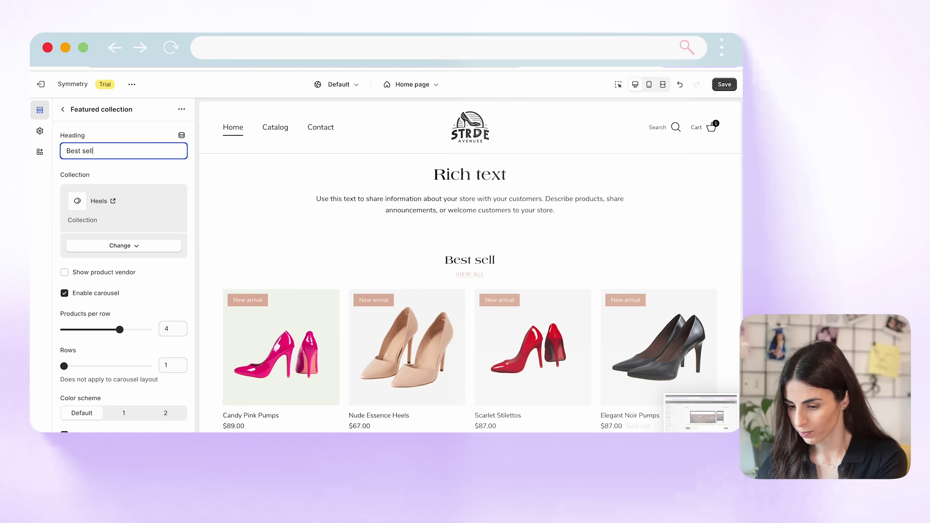
key(BackSpace)
key(BackSpace)
key(BackSpace)
key(BackSpace)
key(BackSpace)
text(seller)
key(BackSpace)
key(BackSpace)
key(BackSpace)
key(BackSpace)
key(BackSpace)
key(BackSpace)
key(BackSpace)
key(BackSpace)
key(BackSpace)
key(BackSpace)
text(Your Favorites)
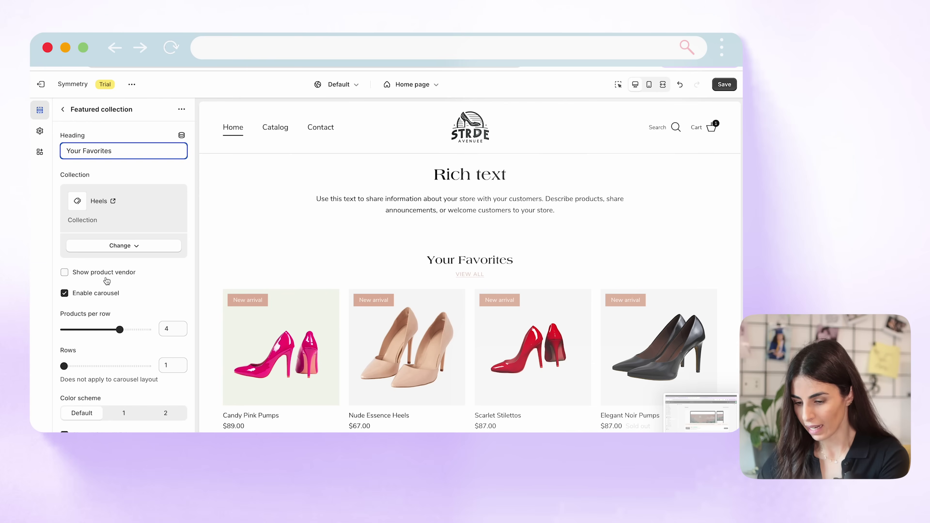
Review the Featured collection's remaining layout settings and look over the Image with text section in the preview
scroll(107, 281, down, 1)
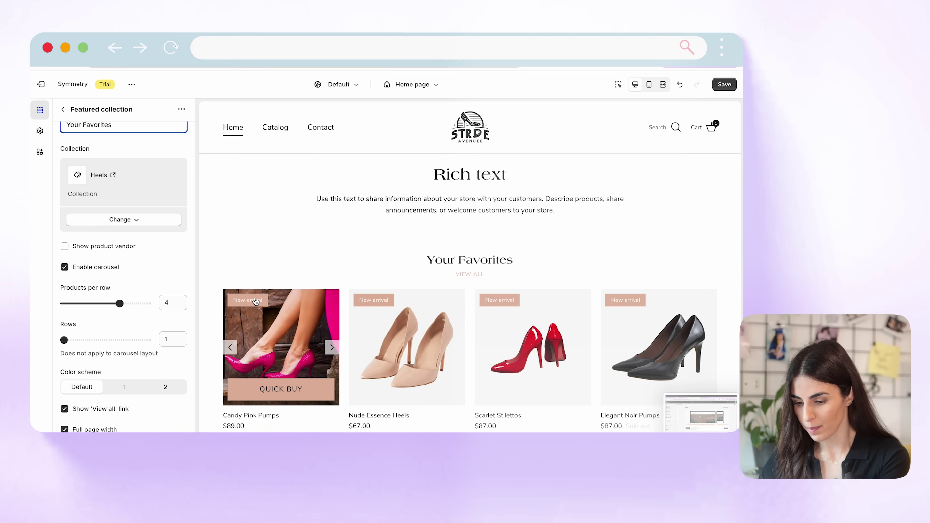
scroll(92, 309, down, 1)
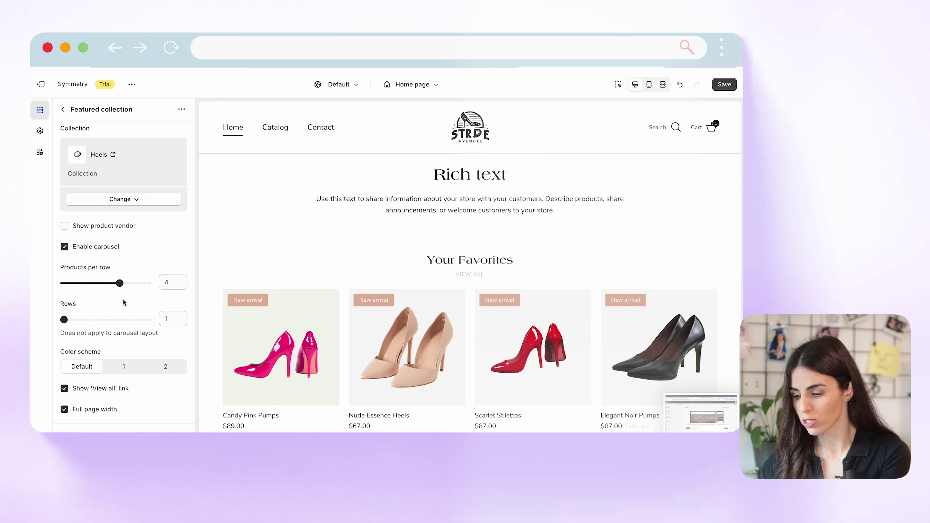
click(63, 109)
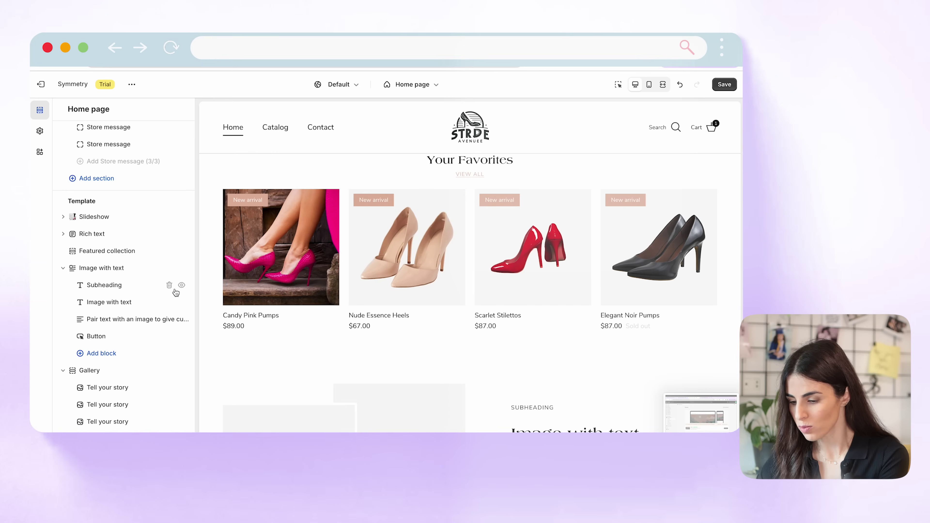
scroll(350, 370, down, 3)
scroll(351, 370, down, 1)
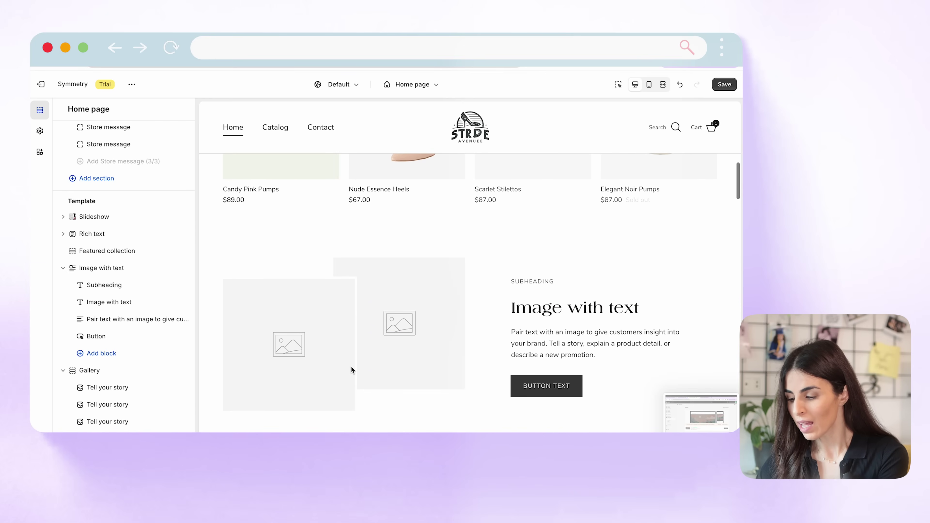
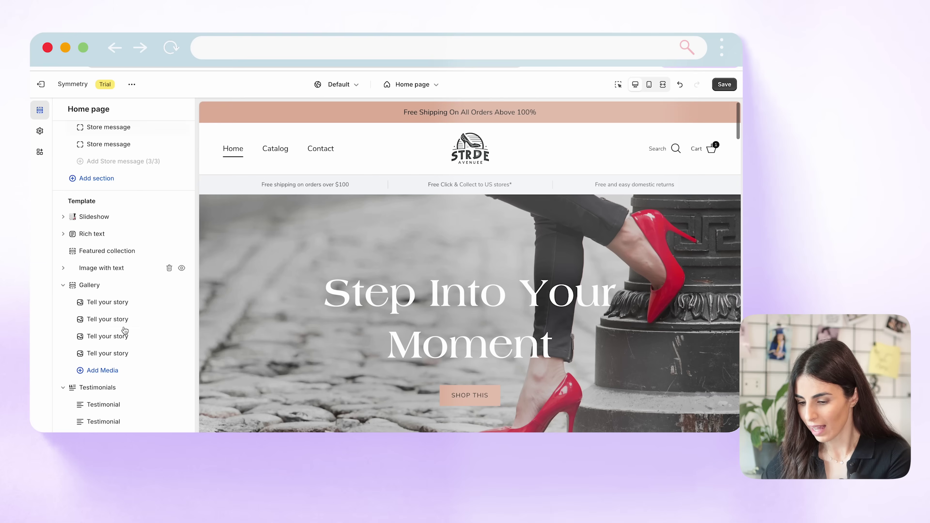
Add image 18 from the store library to the Gallery section's first media block
click(100, 305)
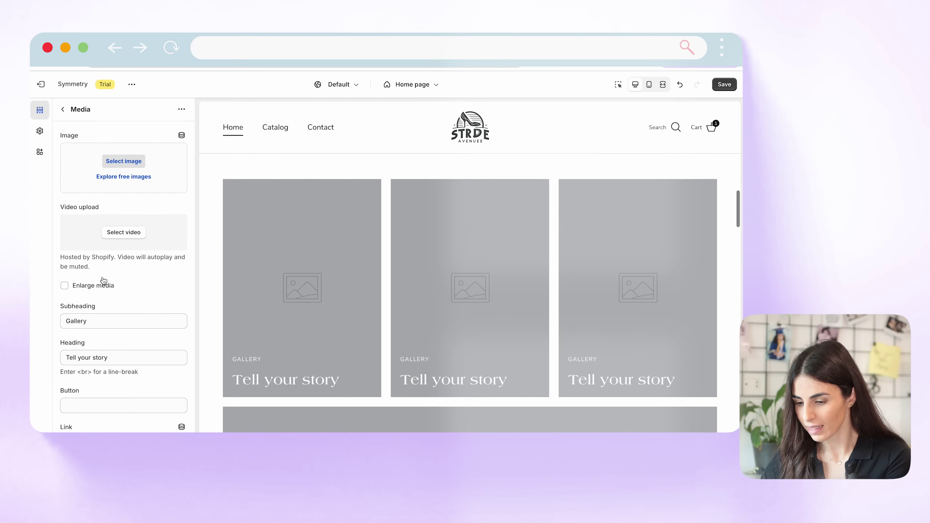
click(123, 161)
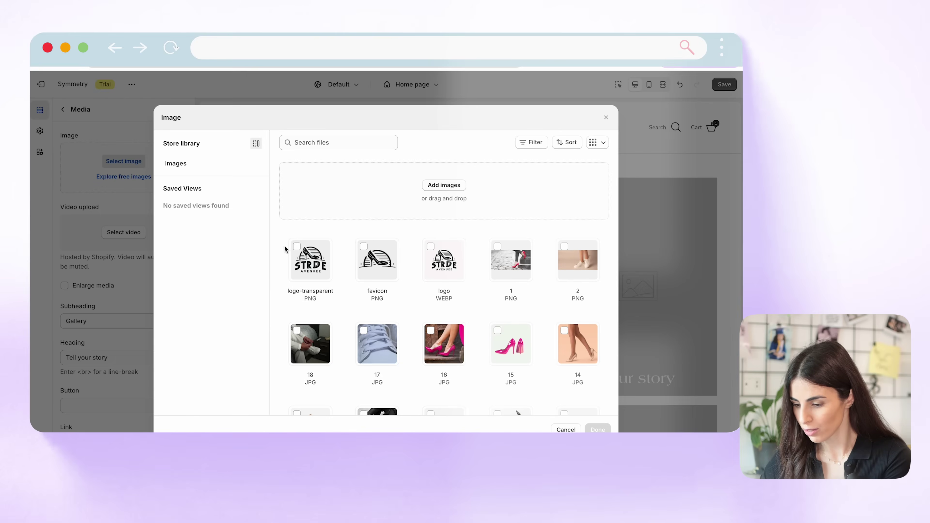
click(325, 328)
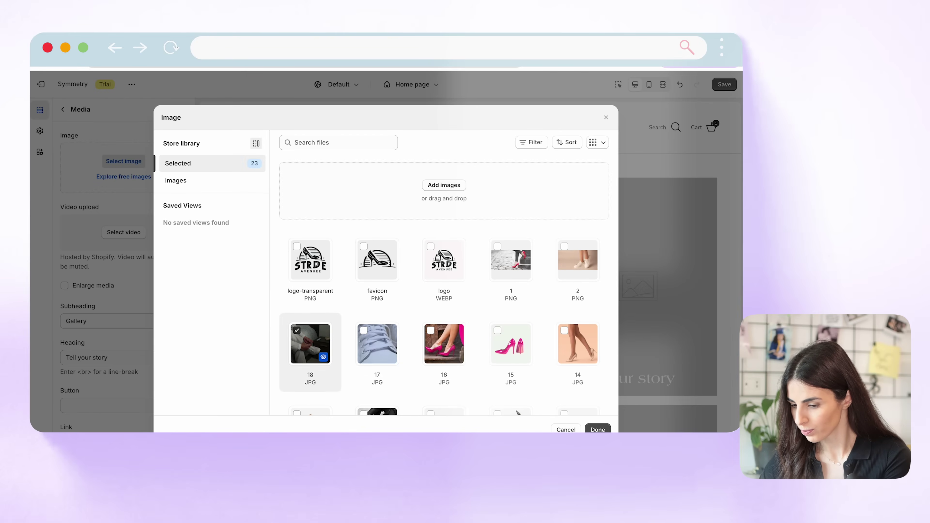
click(590, 429)
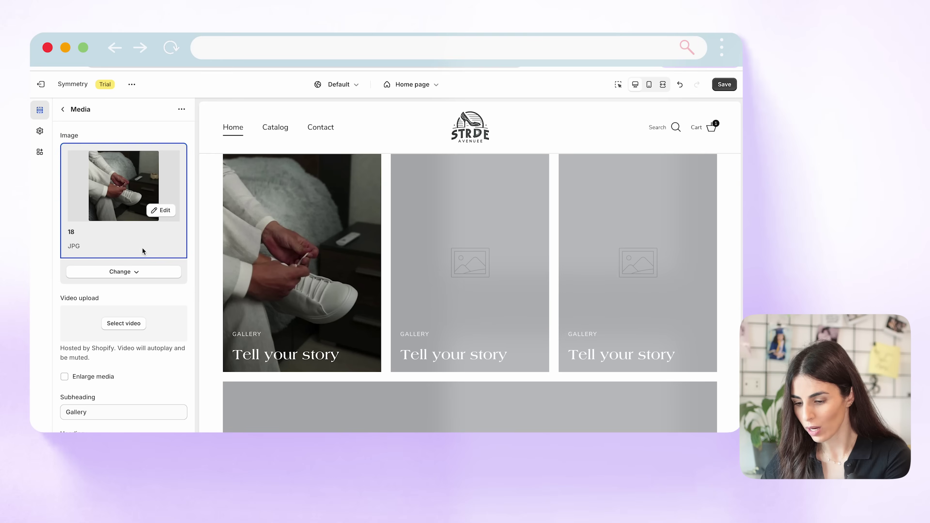
Examine the first gallery block's enlarge media option and its subheading and heading fields
scroll(141, 318, down, 5)
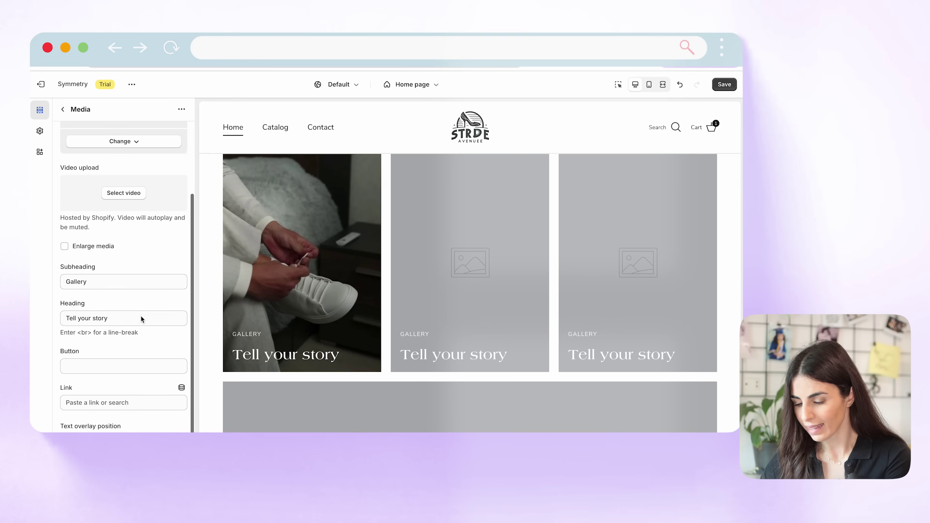
click(78, 246)
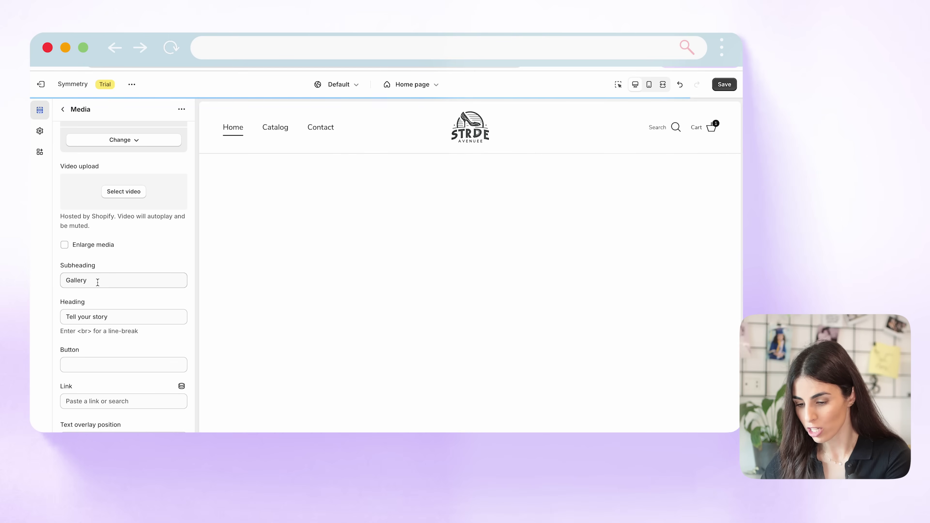
click(98, 281)
click(101, 317)
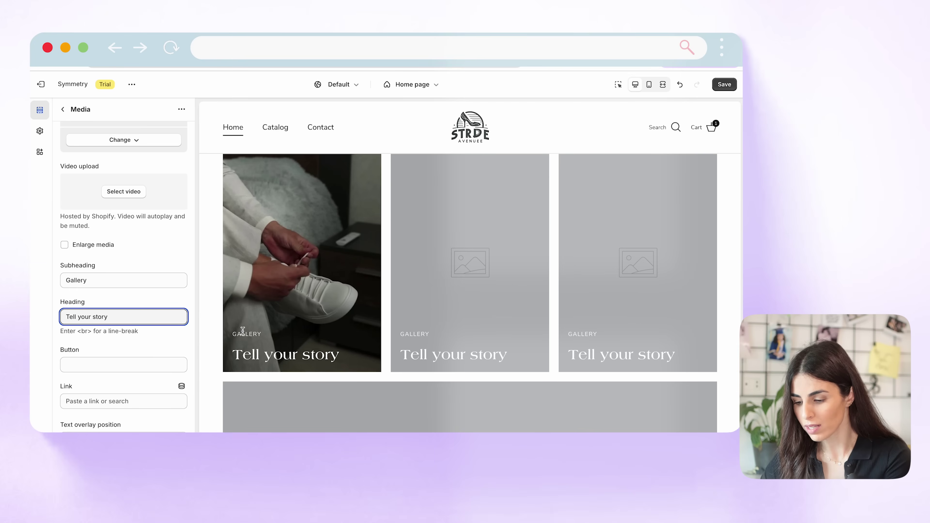
click(63, 110)
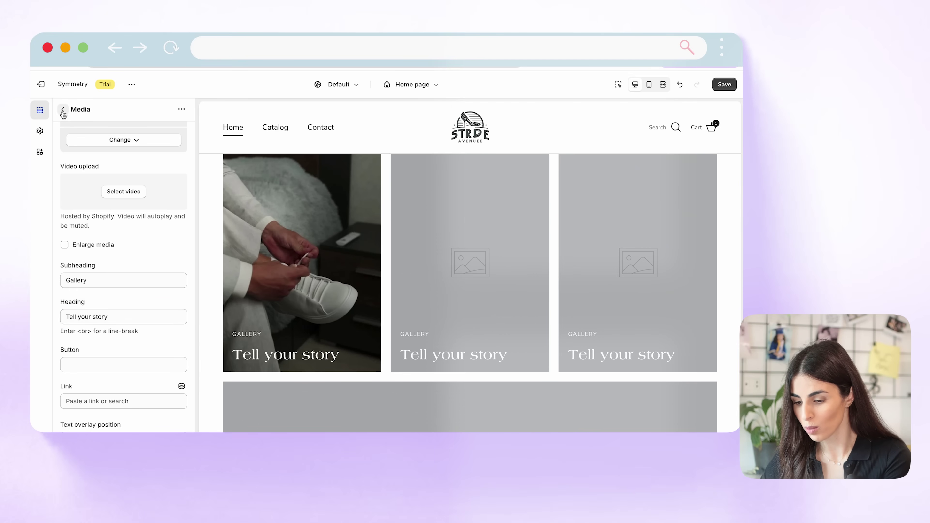
Review the Gallery section's settings, from images per row and row heights to overlay and button style
click(94, 288)
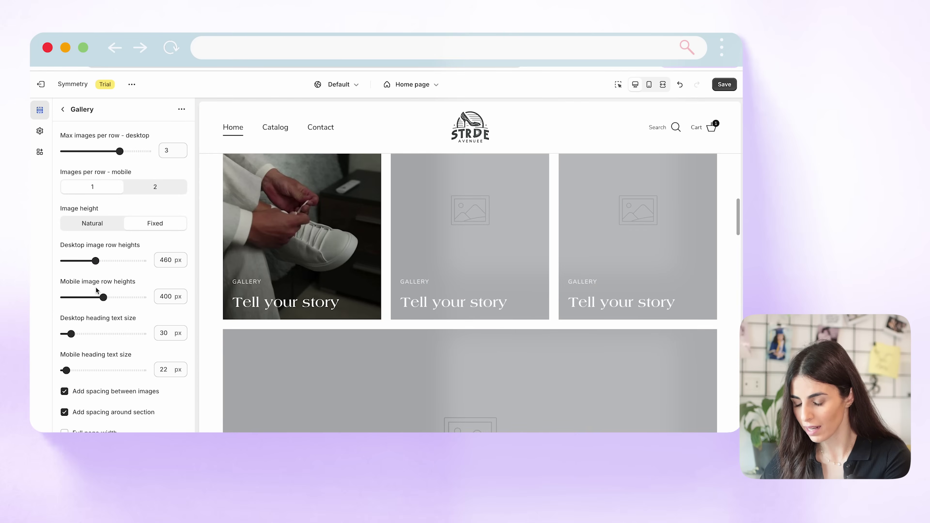
scroll(84, 268, down, 2)
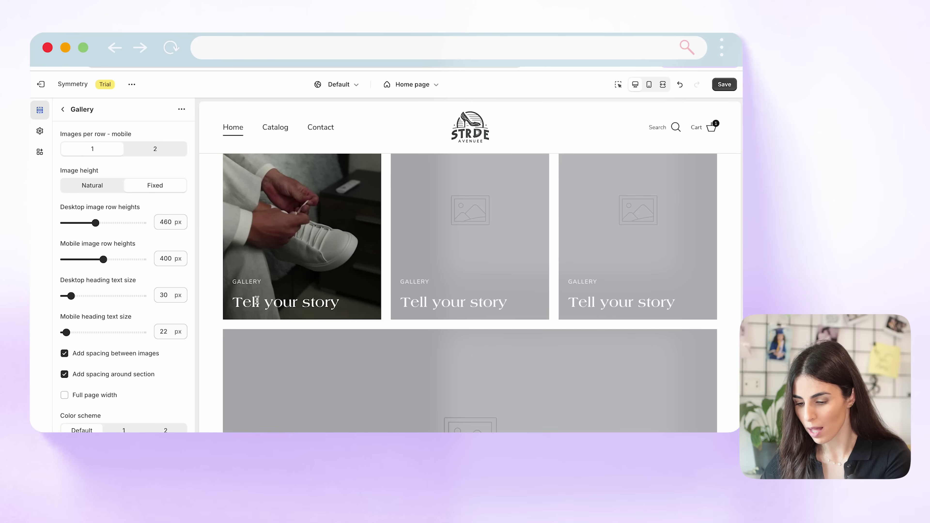
scroll(122, 297, down, 4)
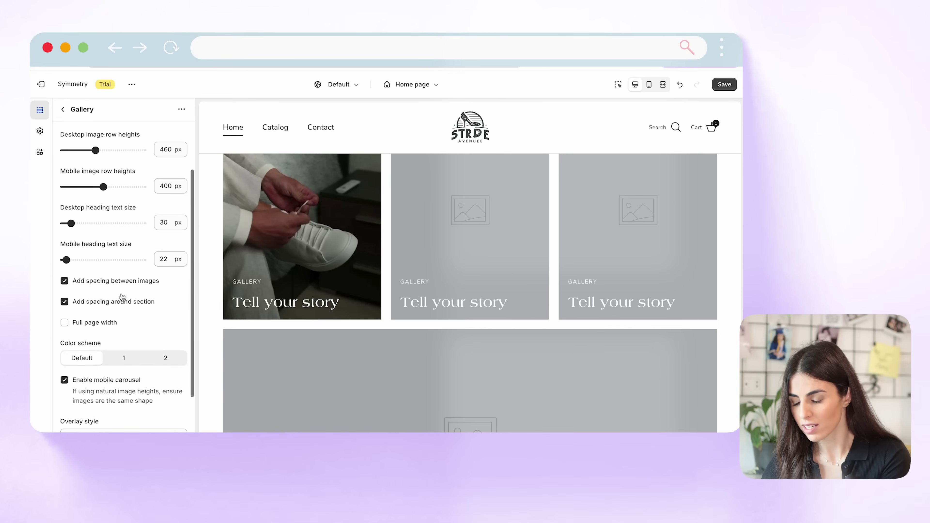
scroll(122, 297, down, 4)
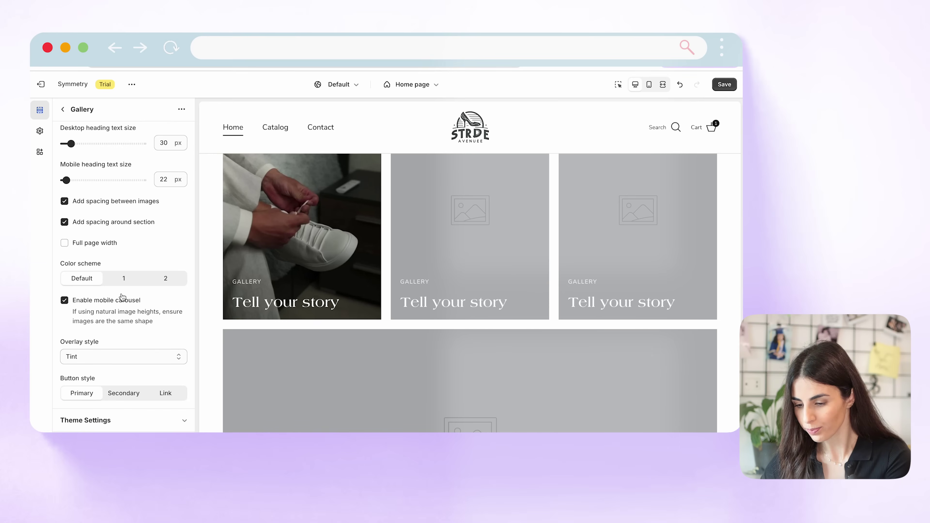
scroll(123, 298, up, 10)
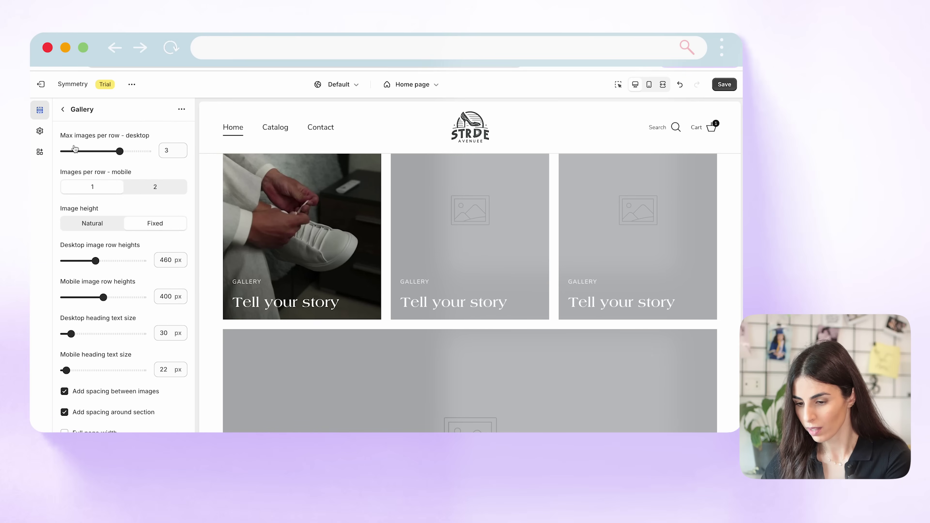
click(63, 110)
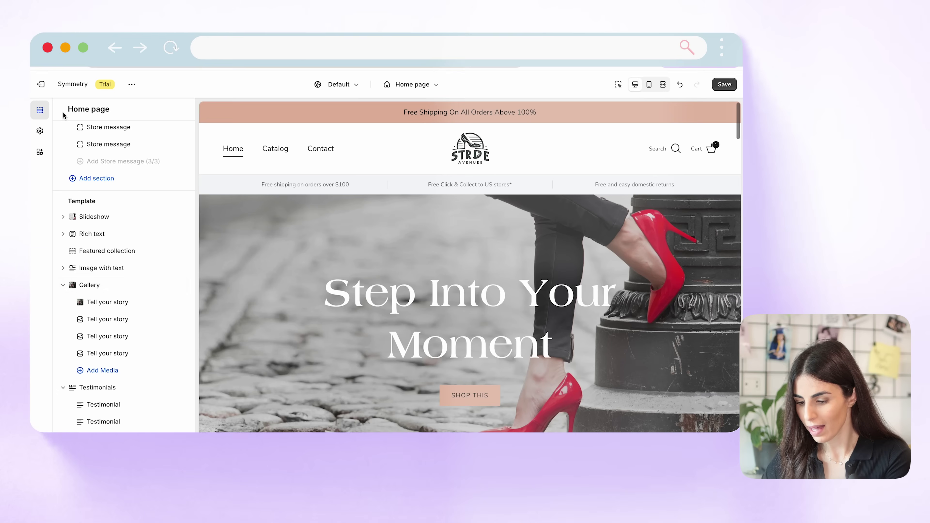
Add the video "Videos (2)" from the store library to the Gallery section's second media block
click(114, 317)
click(123, 232)
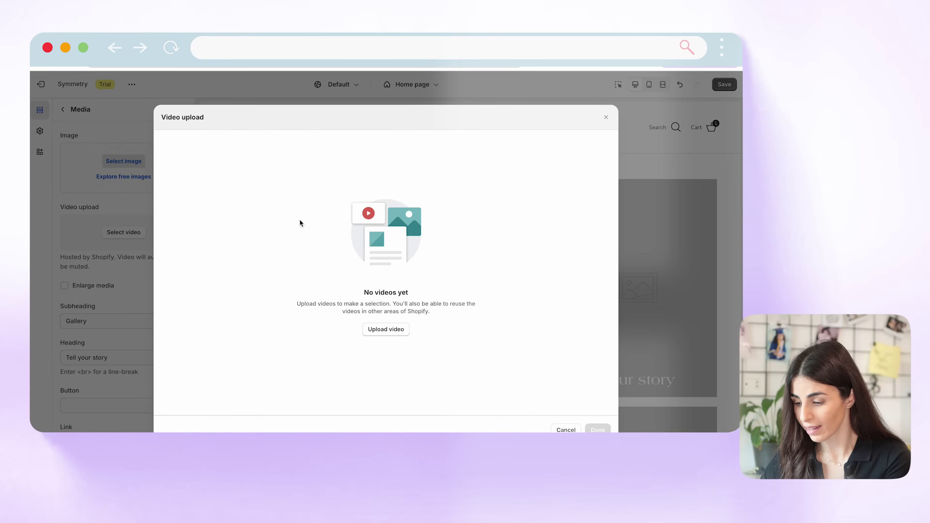
click(303, 248)
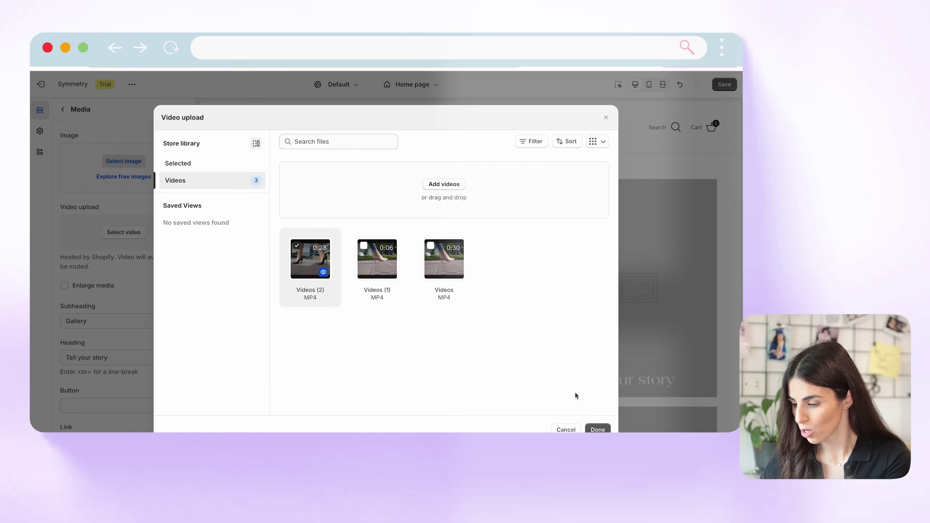
click(598, 429)
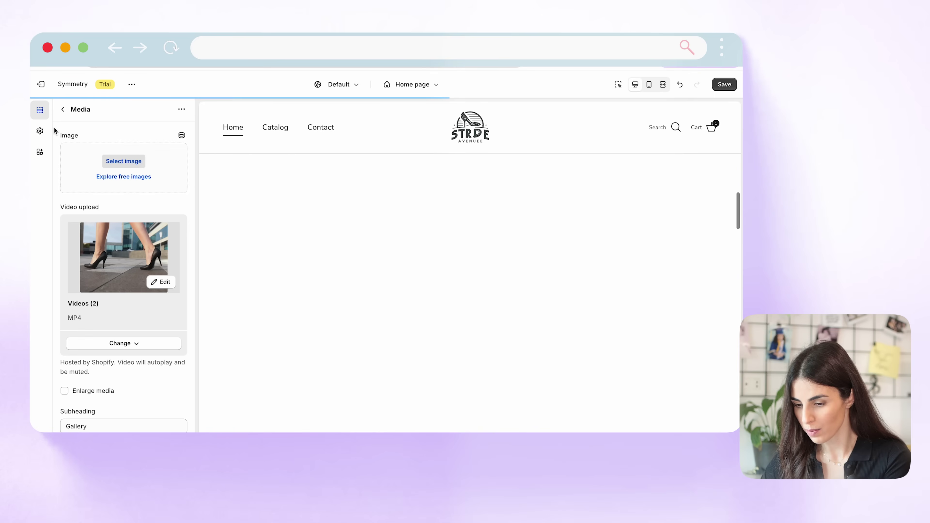
click(63, 110)
Add the 30-second video "Videos" to the Gallery section's third media block and check the block
click(99, 336)
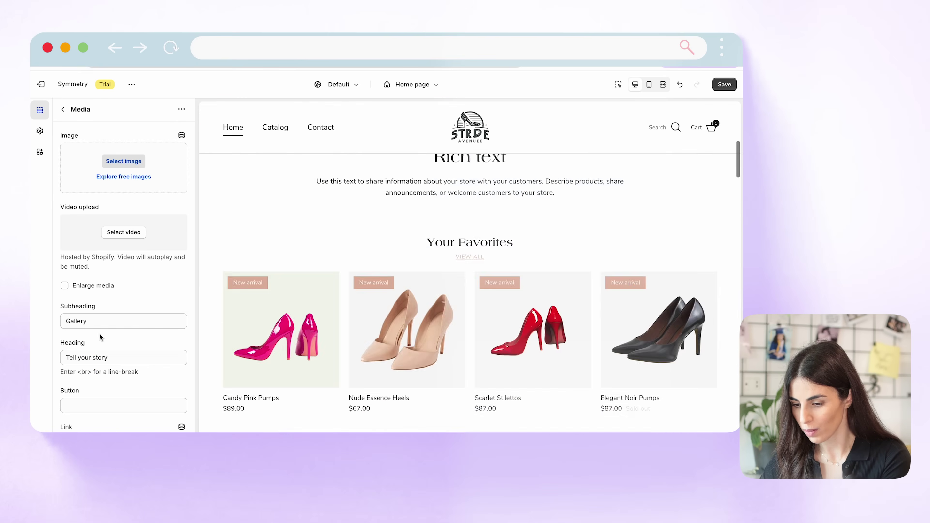
click(123, 231)
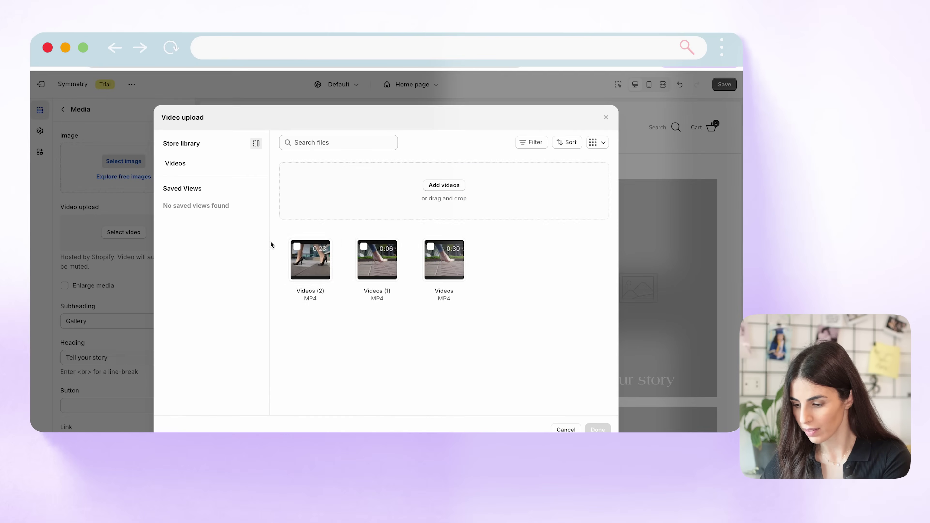
click(431, 253)
click(597, 429)
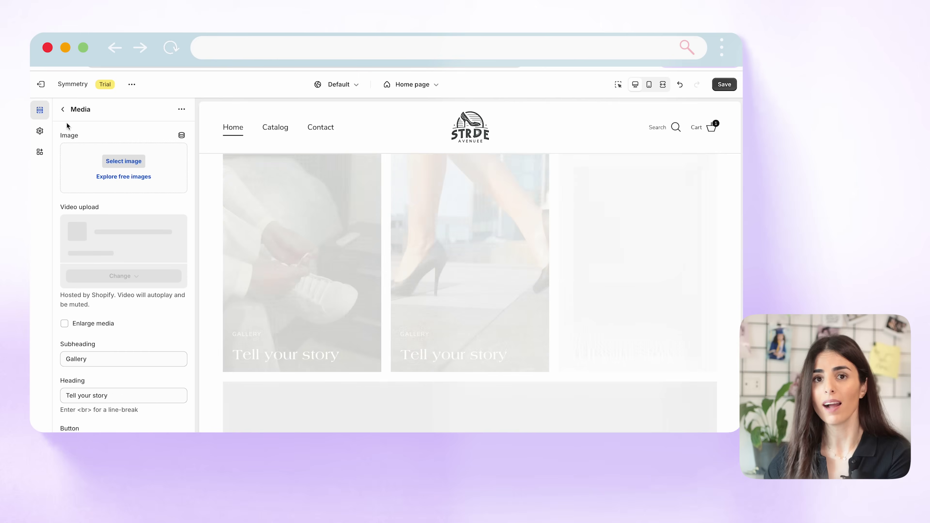
click(63, 110)
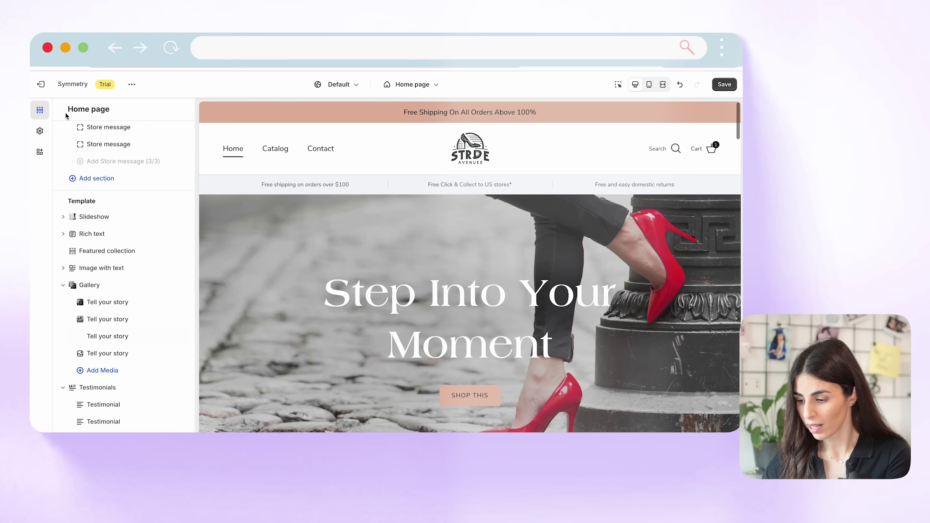
click(101, 337)
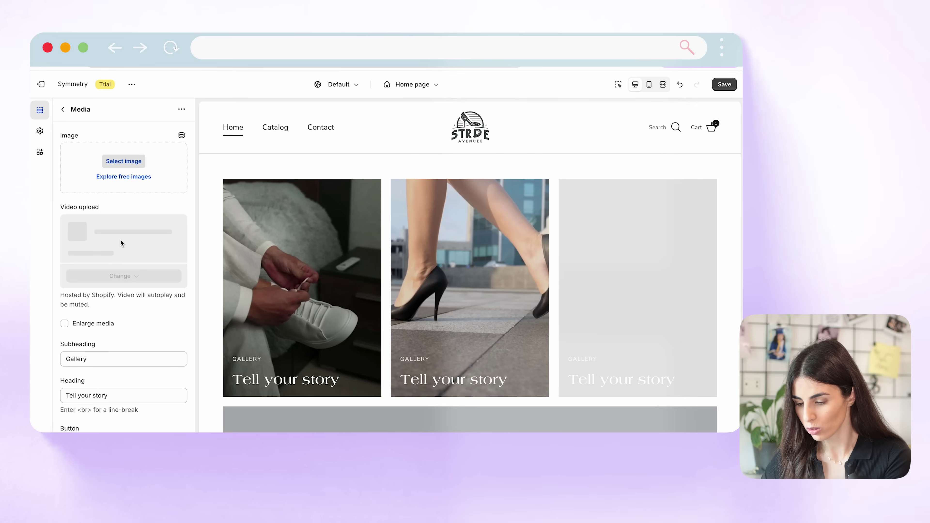
click(63, 109)
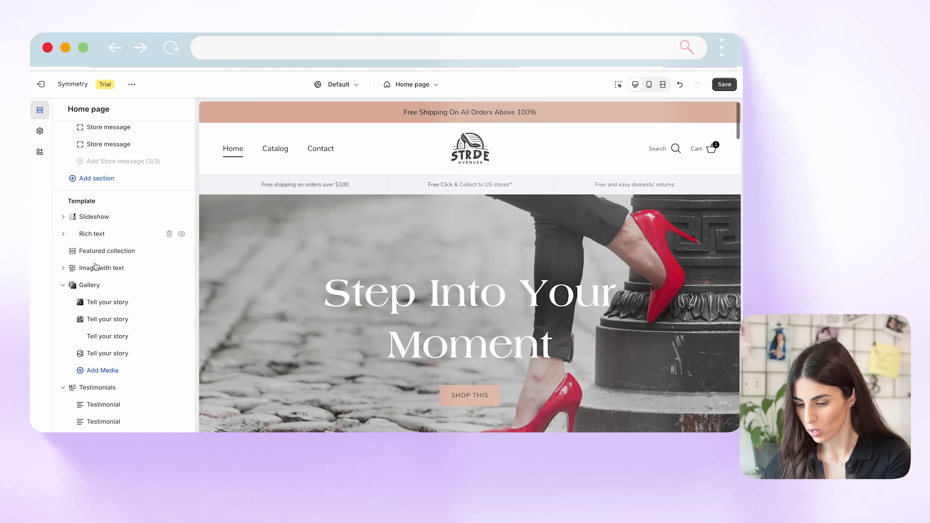
Add image 16 from the store library to the Gallery section's fourth media block
click(117, 352)
click(123, 160)
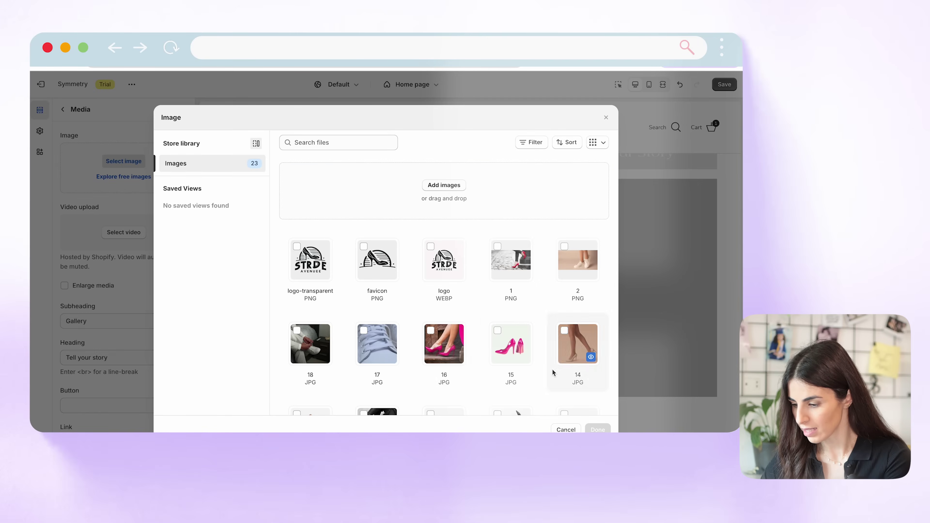
click(444, 344)
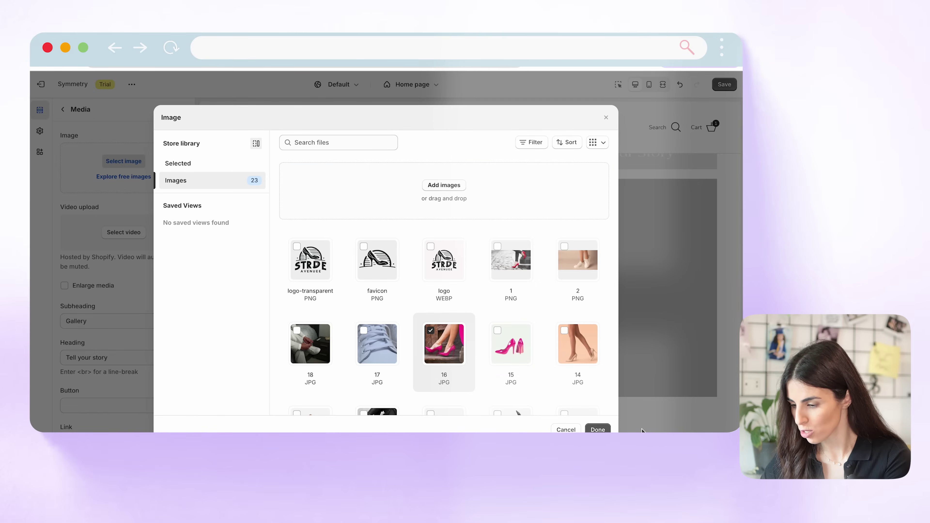
click(605, 430)
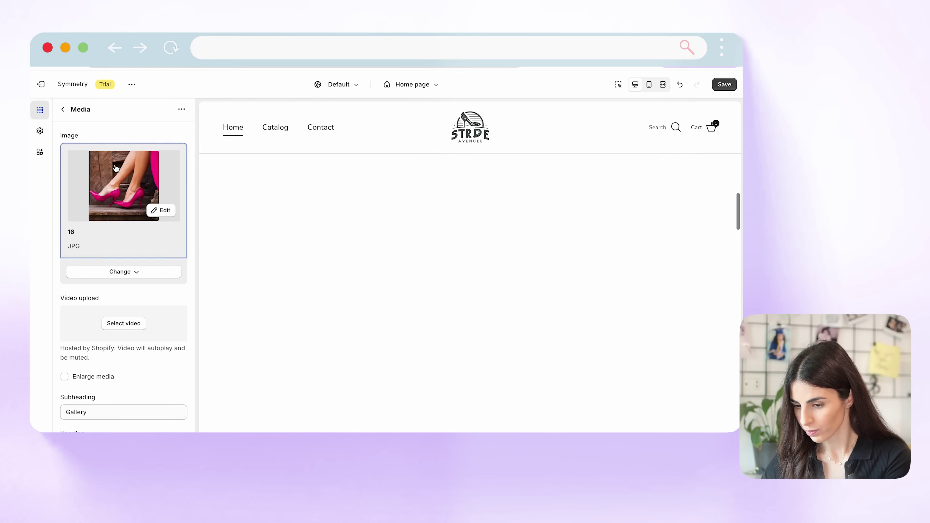
Hide the third media block in the Gallery section
click(63, 110)
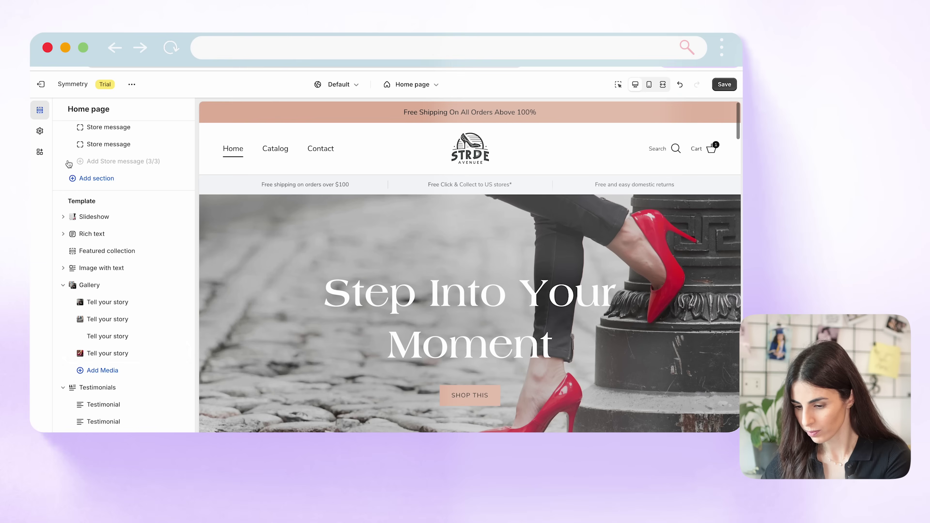
click(89, 329)
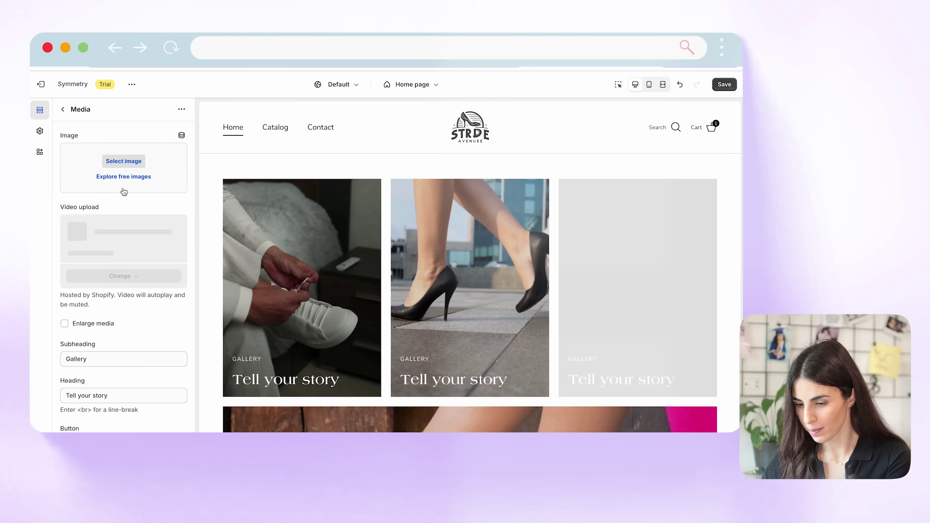
click(63, 108)
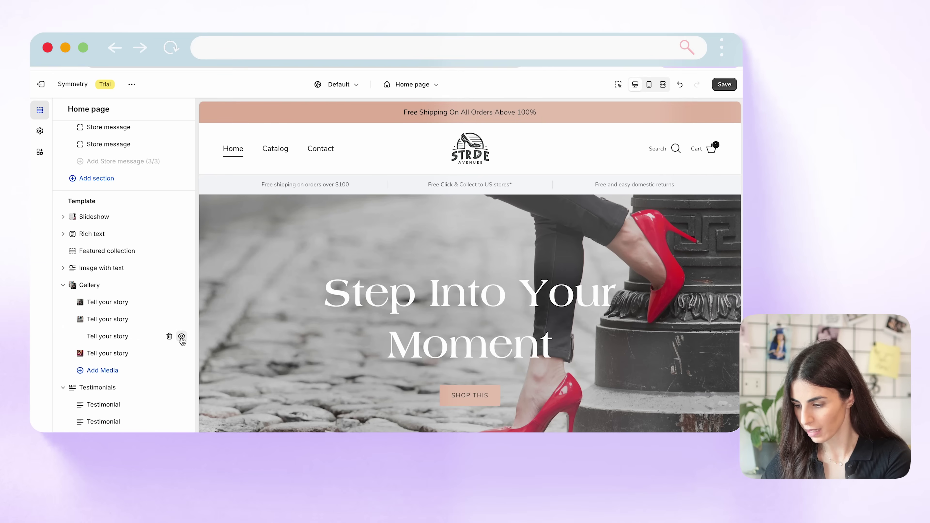
click(181, 336)
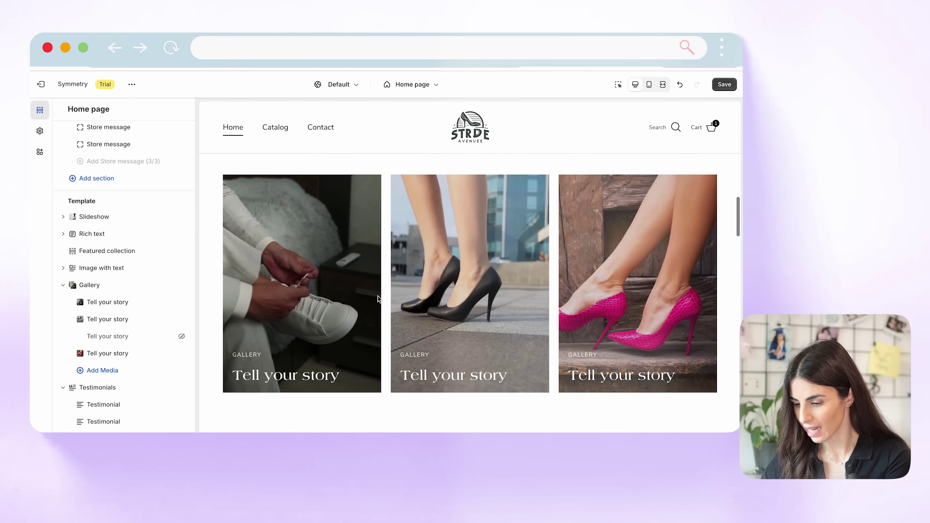
Set the Gallery section's maximum images per row on desktop to 2 and check the resulting layout
click(117, 285)
drag(106, 151, 102, 152)
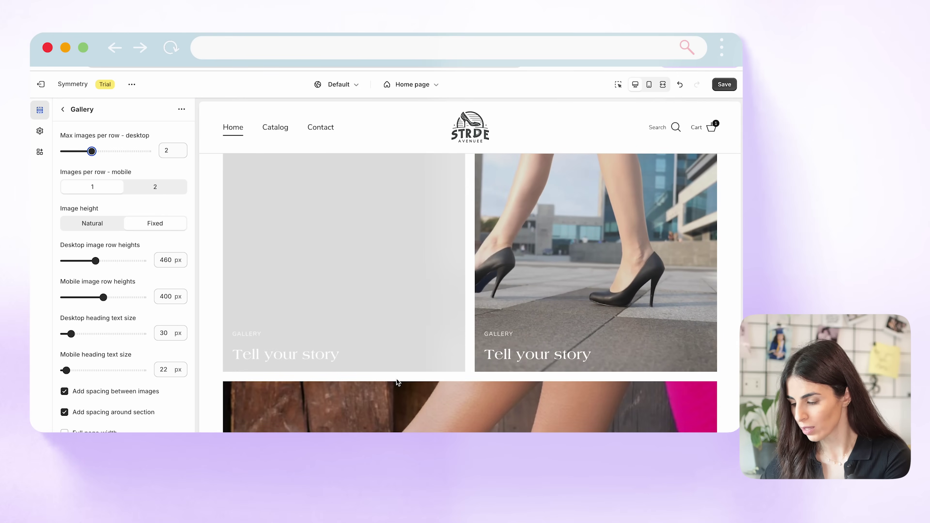
scroll(397, 378, down, 5)
scroll(396, 379, up, 1)
scroll(396, 378, down, 5)
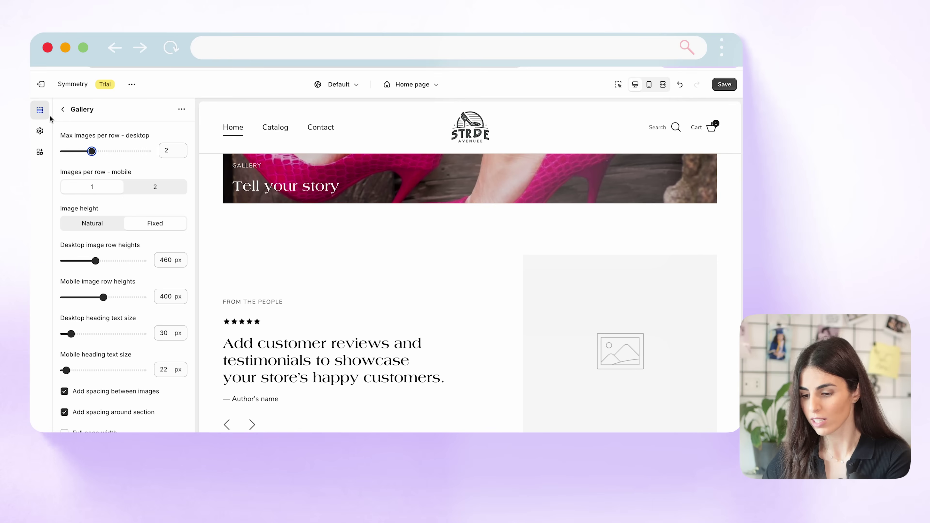
click(63, 110)
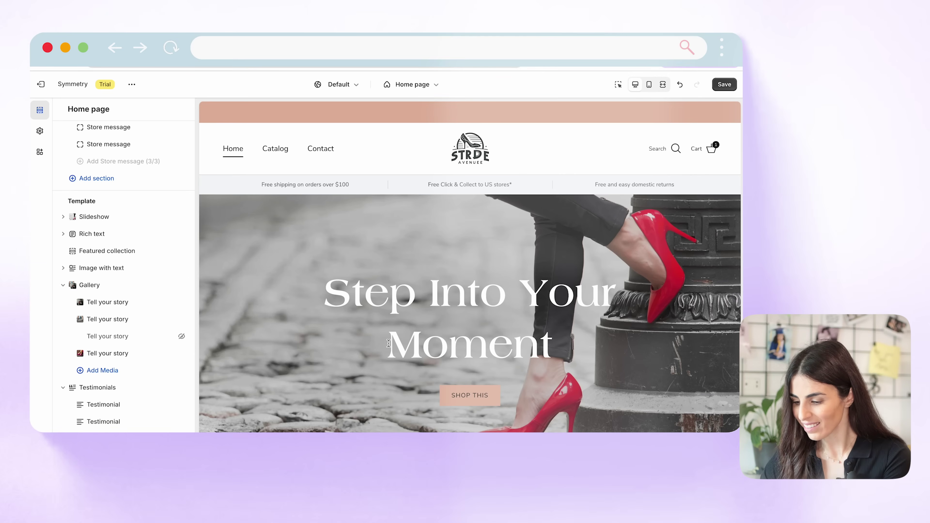
Look through the home page preview from the featured collection down to the Testimonials, Background video and Multi-column sections
scroll(389, 343, down, 3)
scroll(389, 343, down, 5)
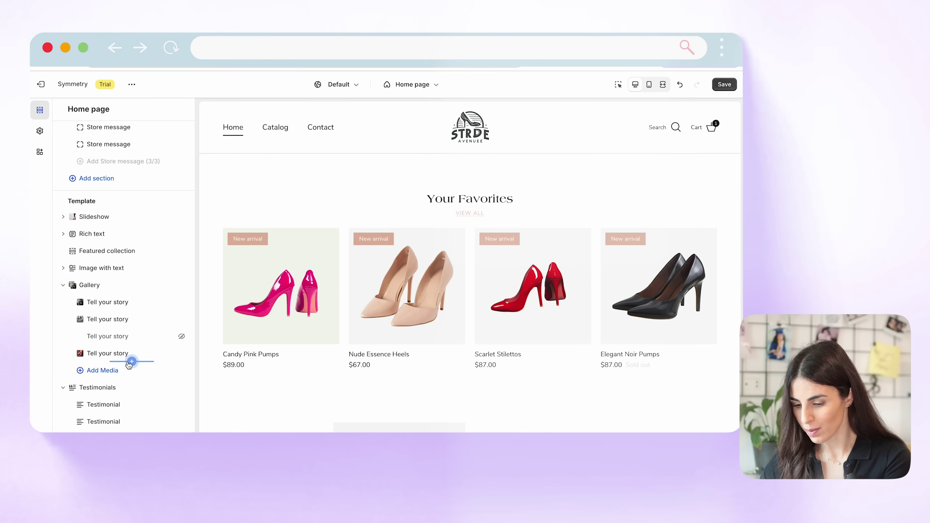
scroll(130, 359, down, 2)
scroll(348, 328, down, 10)
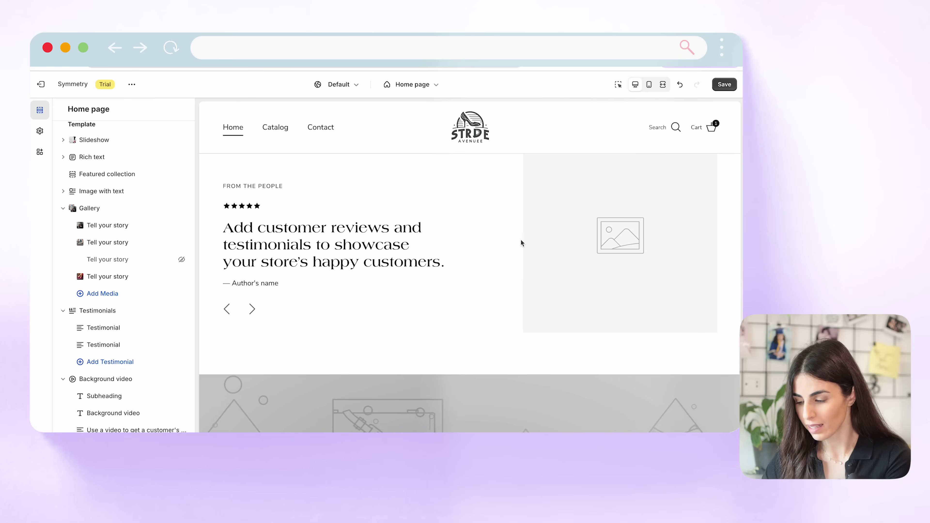
click(63, 310)
scroll(104, 362, down, 3)
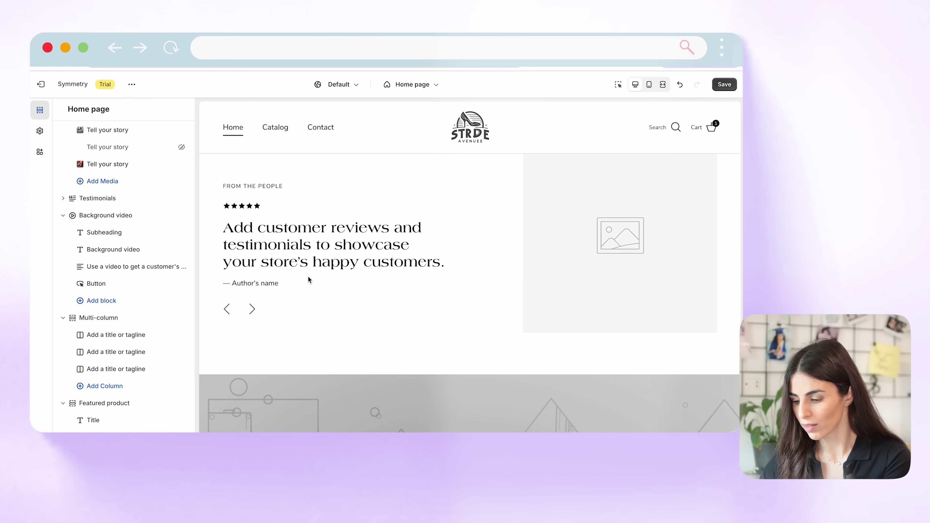
scroll(307, 275, down, 5)
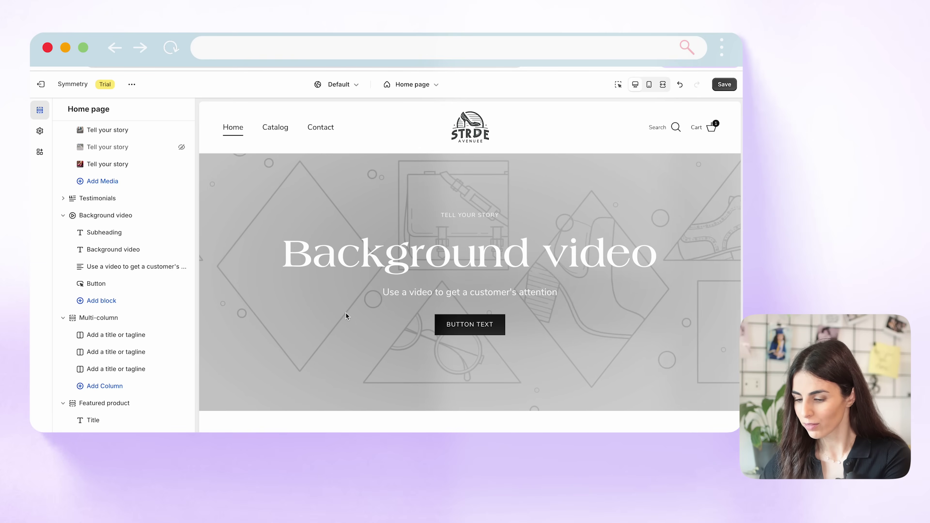
scroll(358, 313, down, 3)
scroll(358, 310, down, 3)
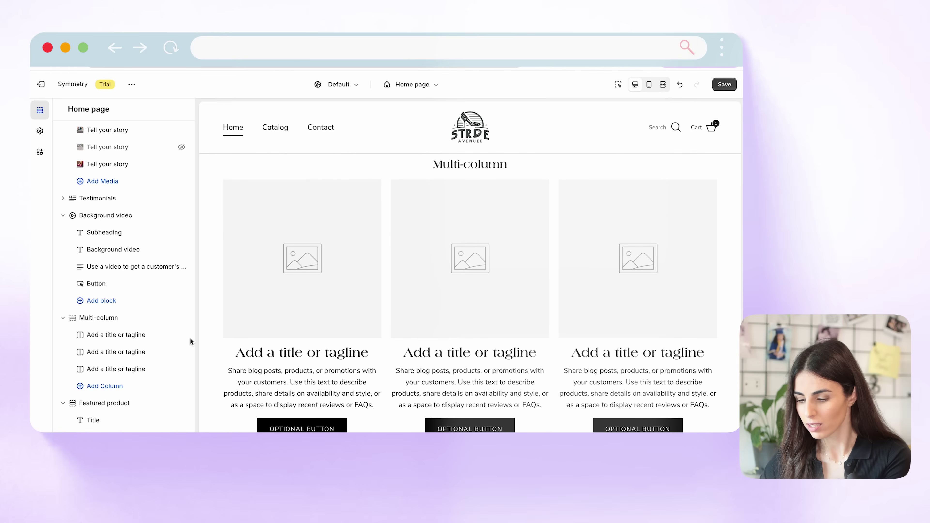
Review the Multi-column section's settings and its first column's media, heading, text and button options
click(105, 322)
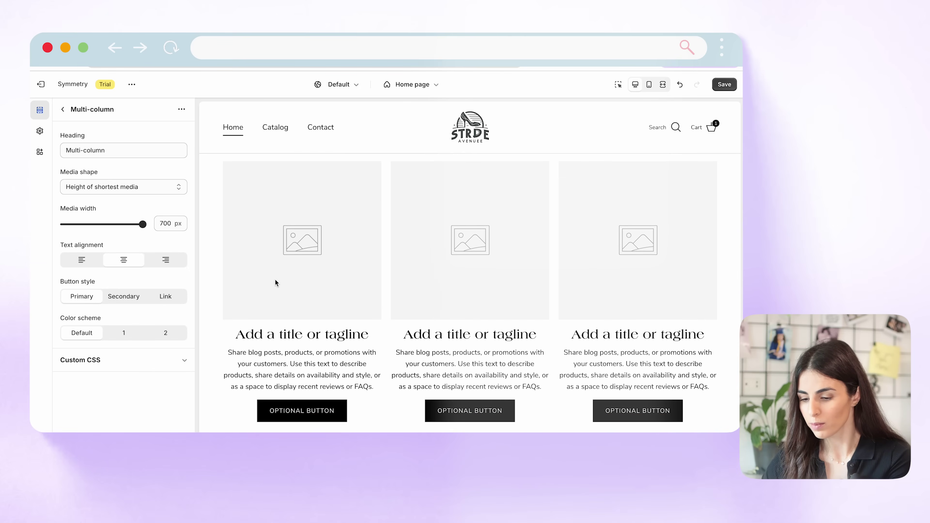
click(64, 110)
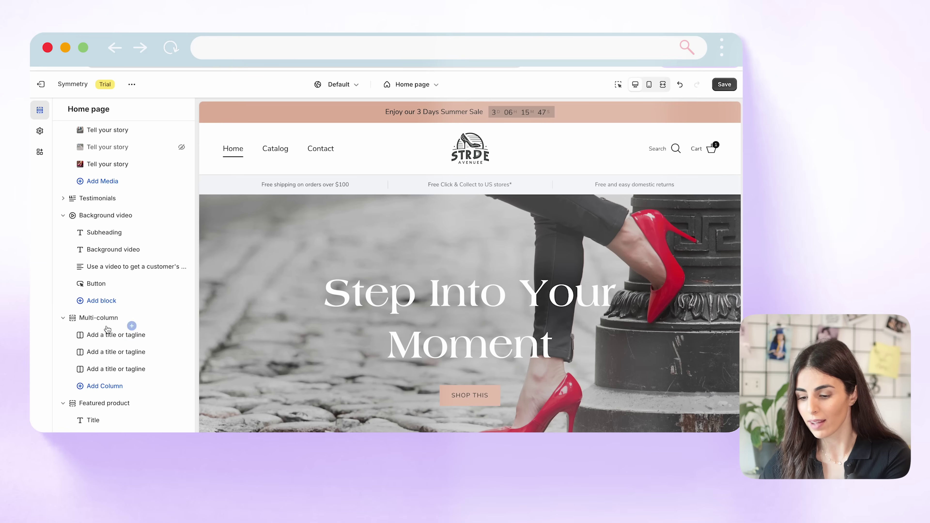
click(109, 340)
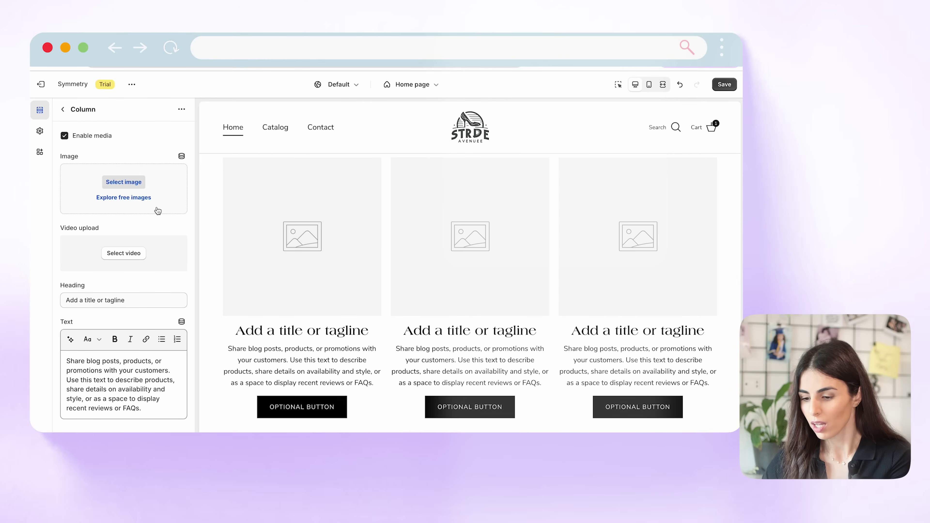
scroll(151, 249, down, 2)
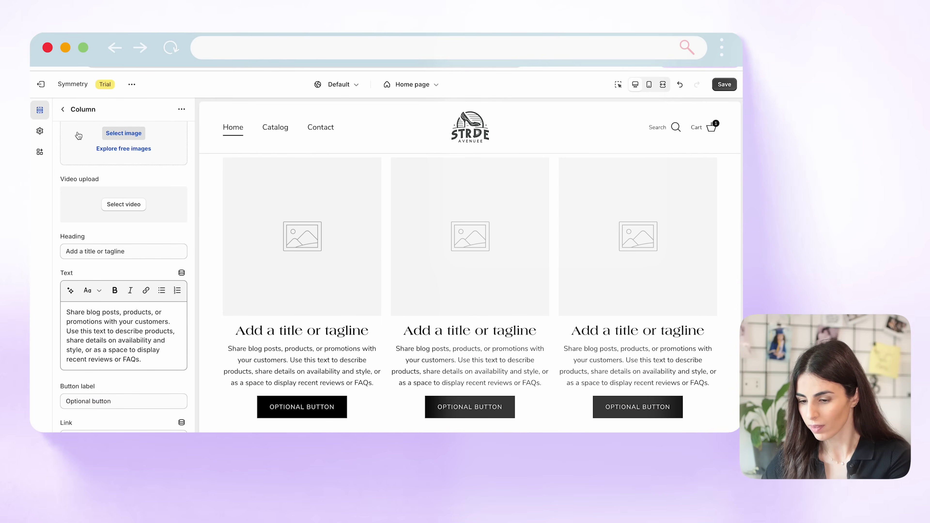
click(63, 109)
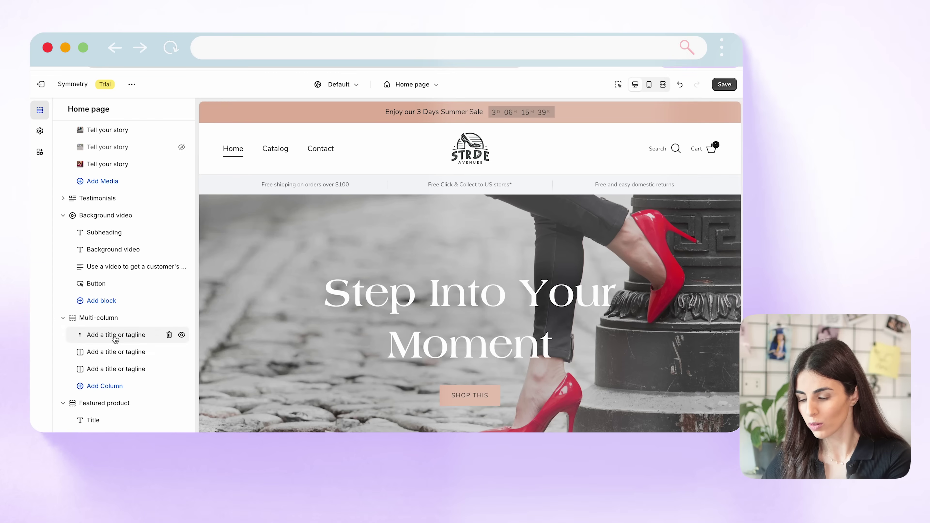
click(115, 337)
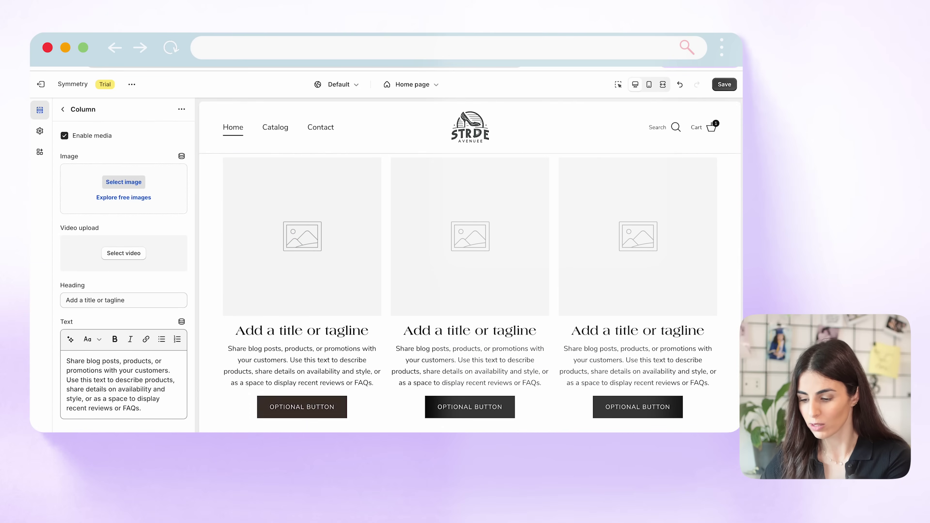
click(65, 109)
Remove the Background video, Multi-column and Featured product sections from the home page template
scroll(100, 218, up, 10)
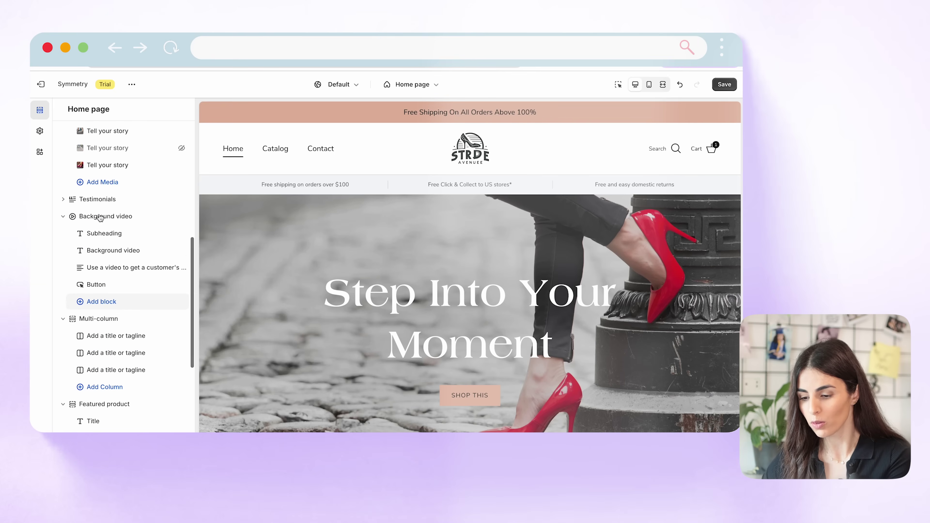
click(63, 217)
click(169, 217)
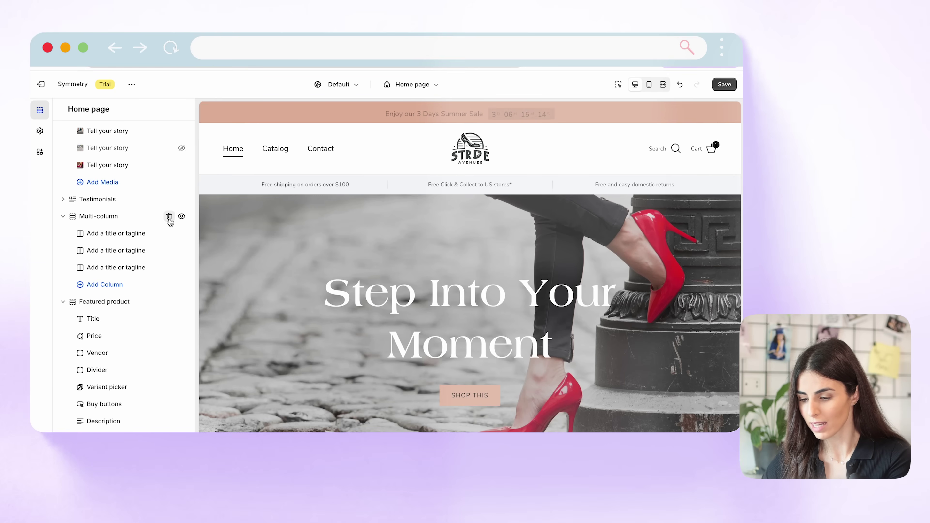
click(169, 217)
click(169, 216)
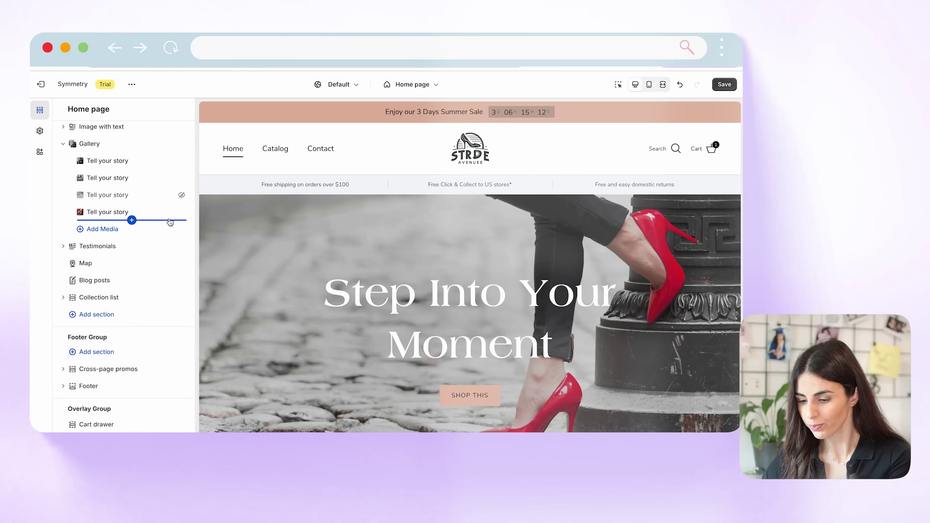
scroll(117, 221, up, 1)
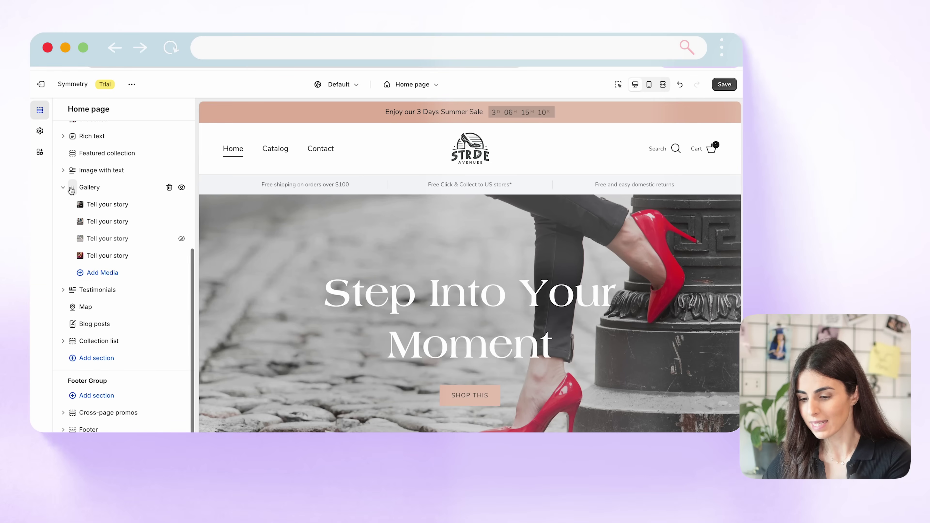
Reorder the template so Map is the last section and Collection list comes directly after Featured collection
click(63, 187)
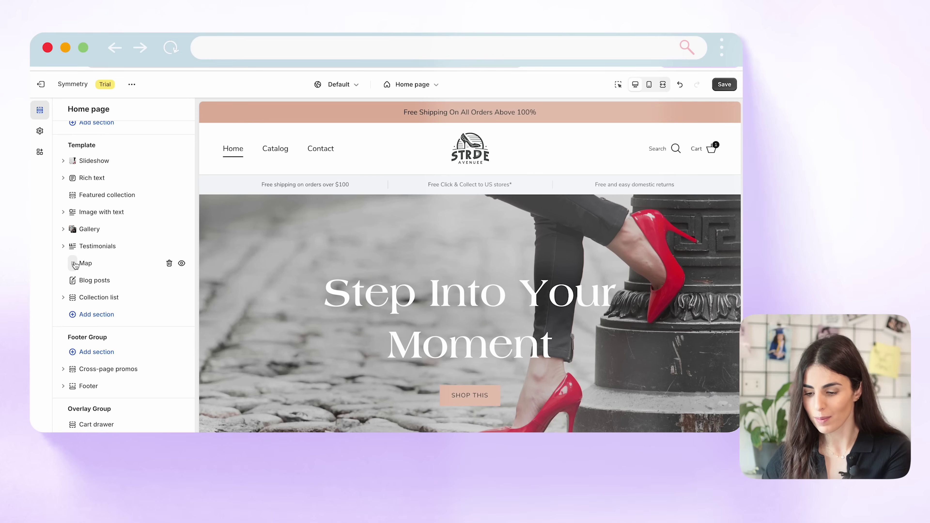
drag(75, 264, 70, 299)
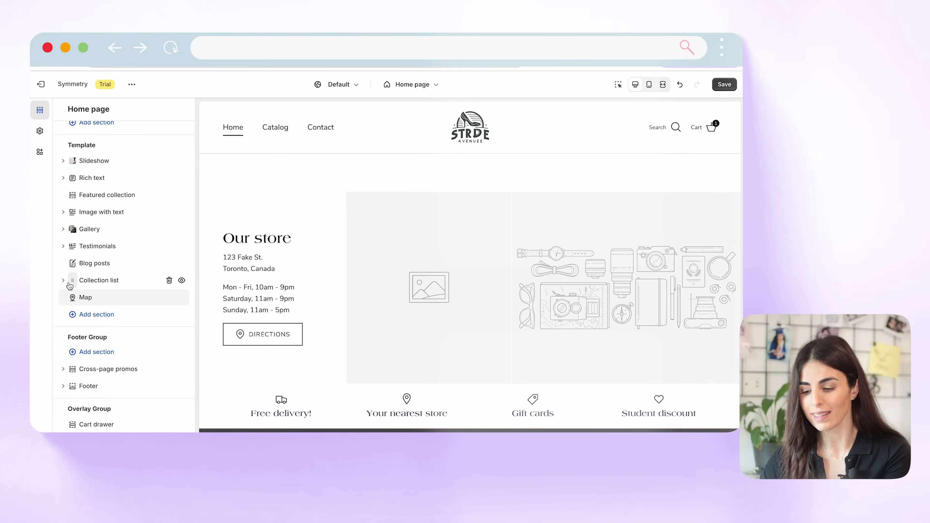
drag(73, 284, 74, 231)
drag(73, 227, 91, 211)
Review the Collection list section's layout, collection card and text settings and check it in the page preview
click(92, 211)
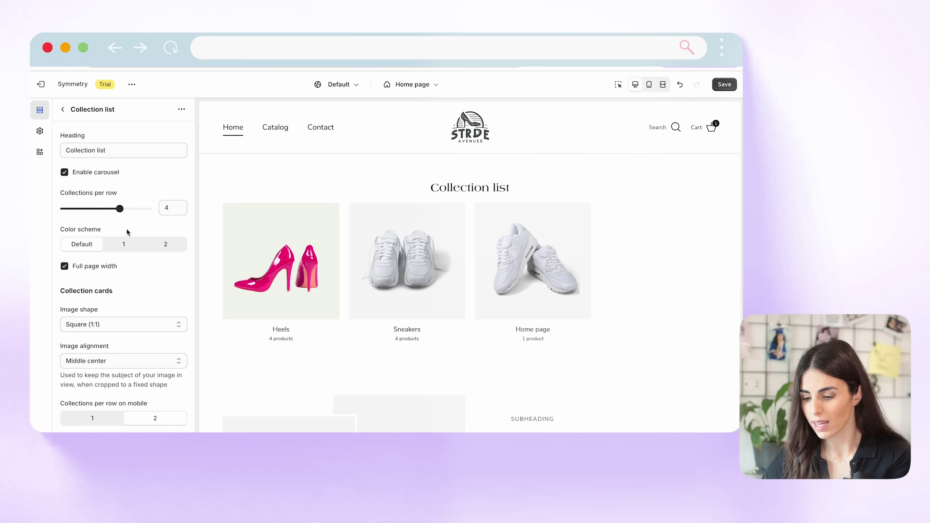
scroll(122, 293, down, 5)
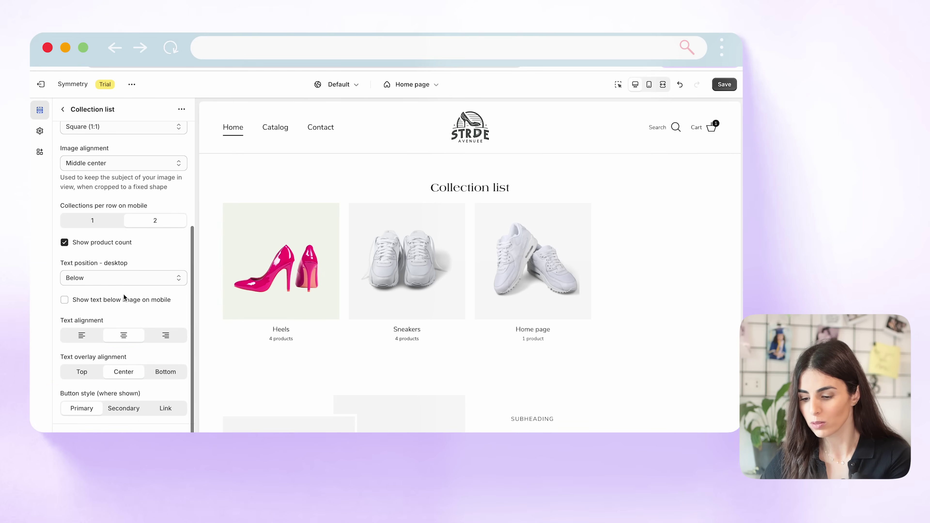
scroll(124, 295, up, 5)
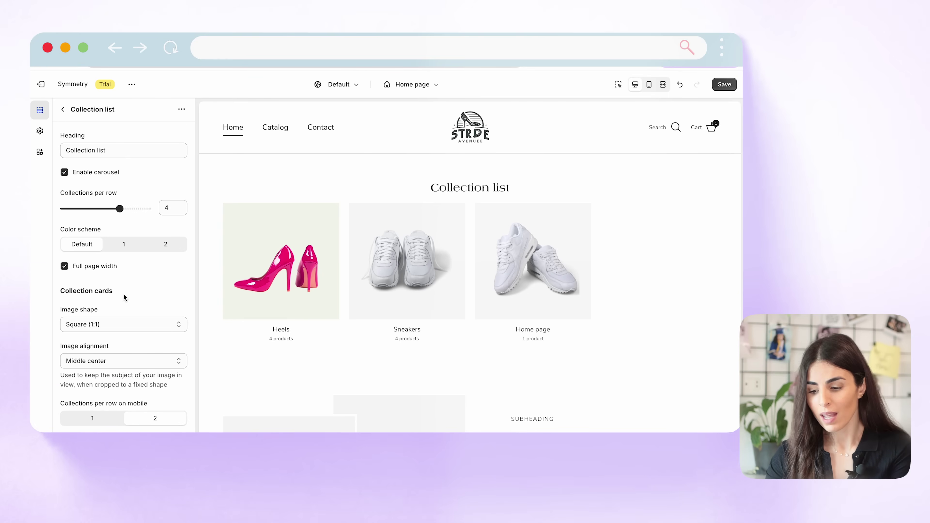
scroll(122, 293, down, 3)
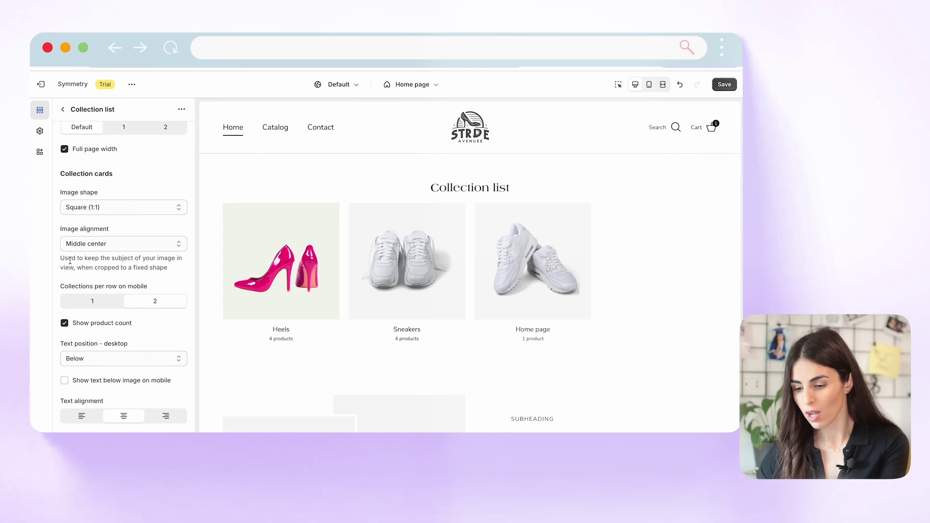
click(63, 110)
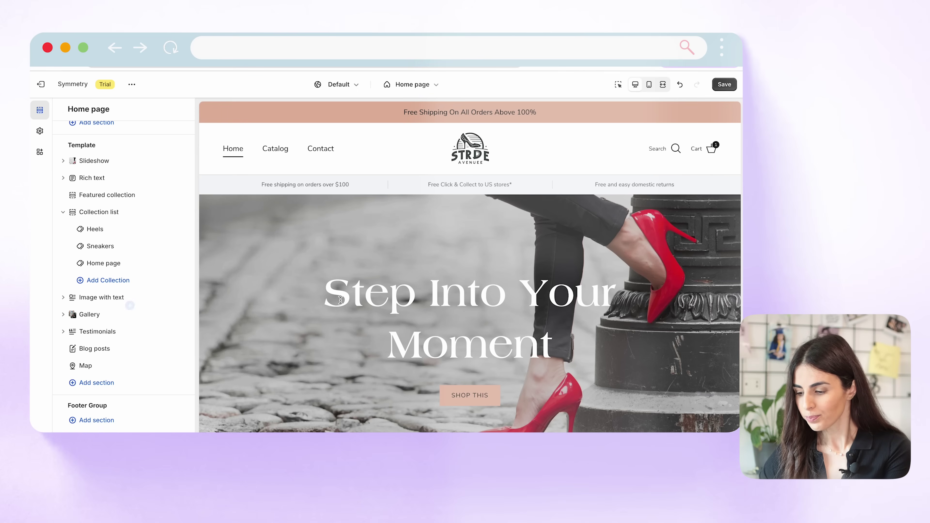
scroll(373, 309, down, 5)
scroll(372, 308, down, 15)
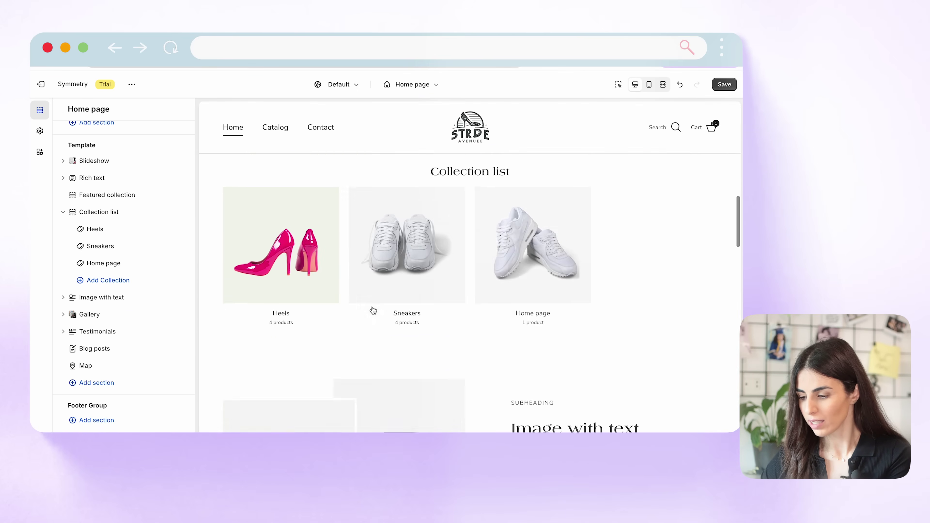
Browse the sections available to add to the home page template and examine their previews
click(109, 383)
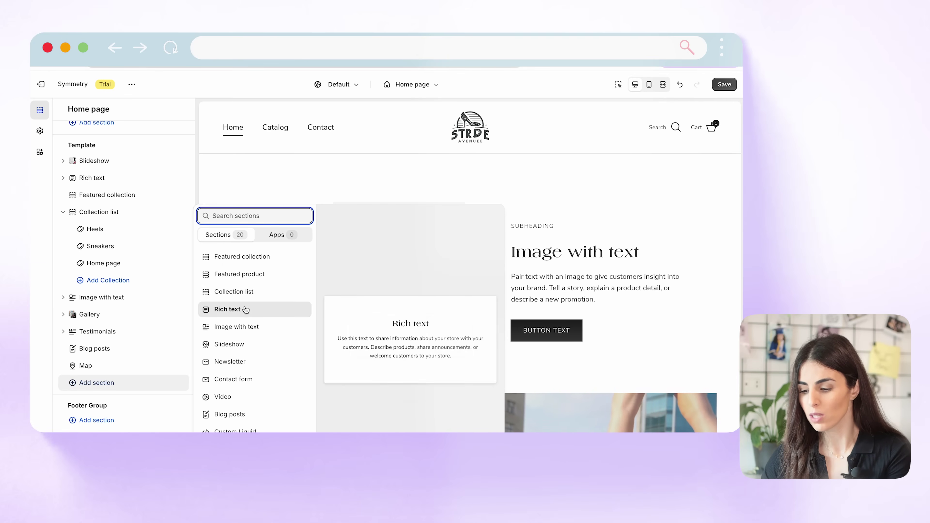
scroll(246, 309, down, 1)
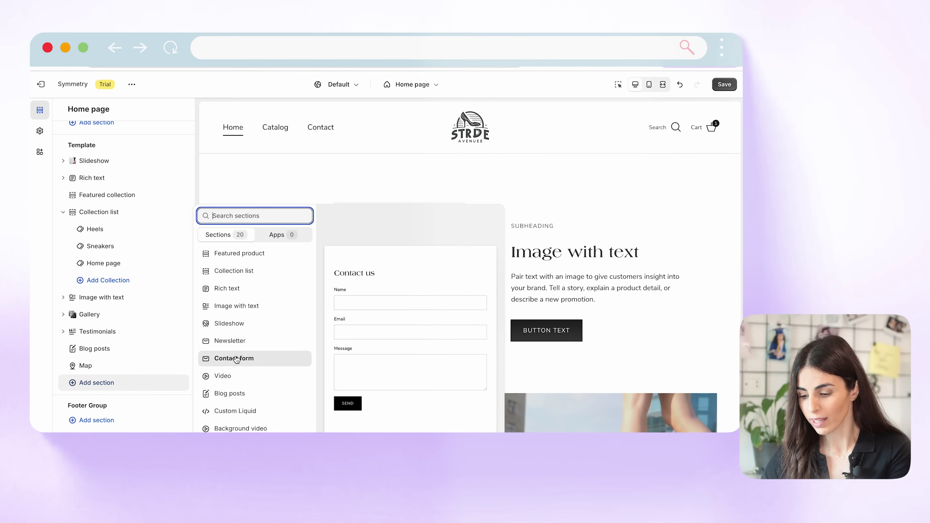
scroll(236, 359, down, 2)
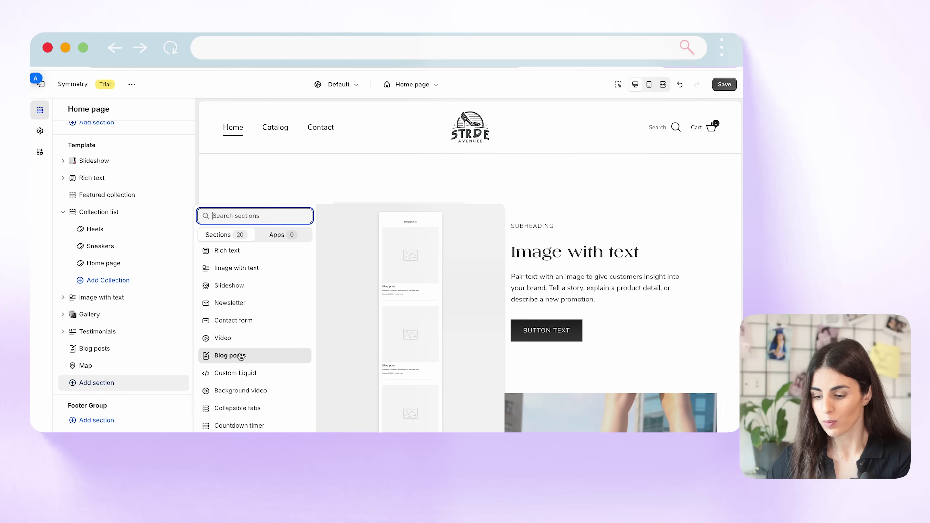
scroll(241, 357, down, 1)
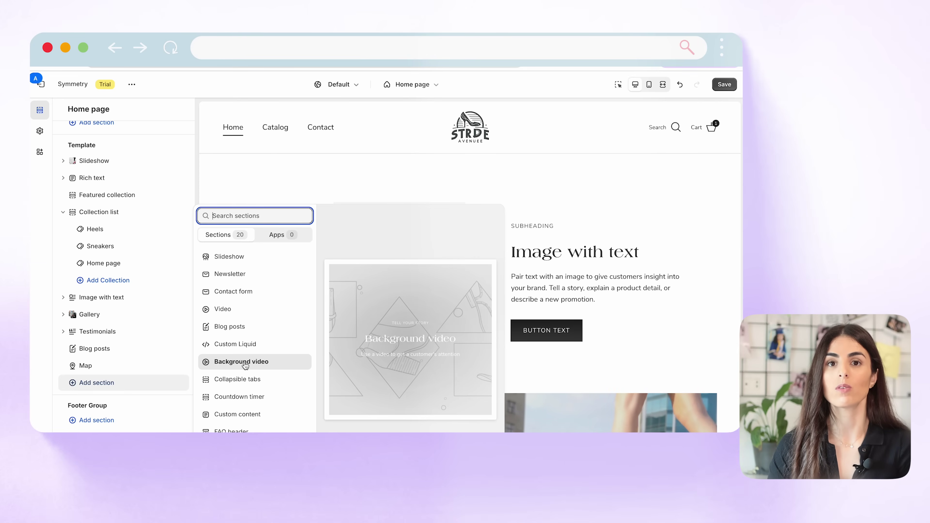
scroll(244, 365, down, 1)
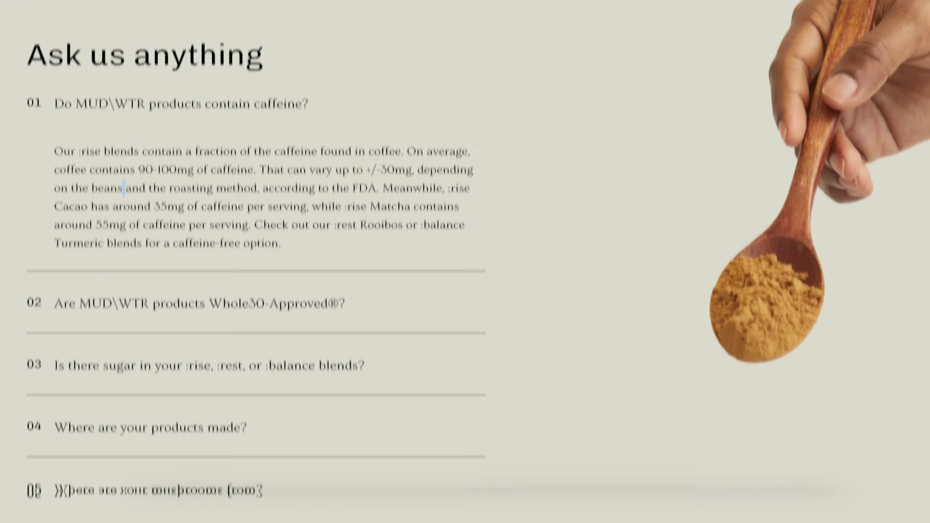
scroll(465, 261, up, 1)
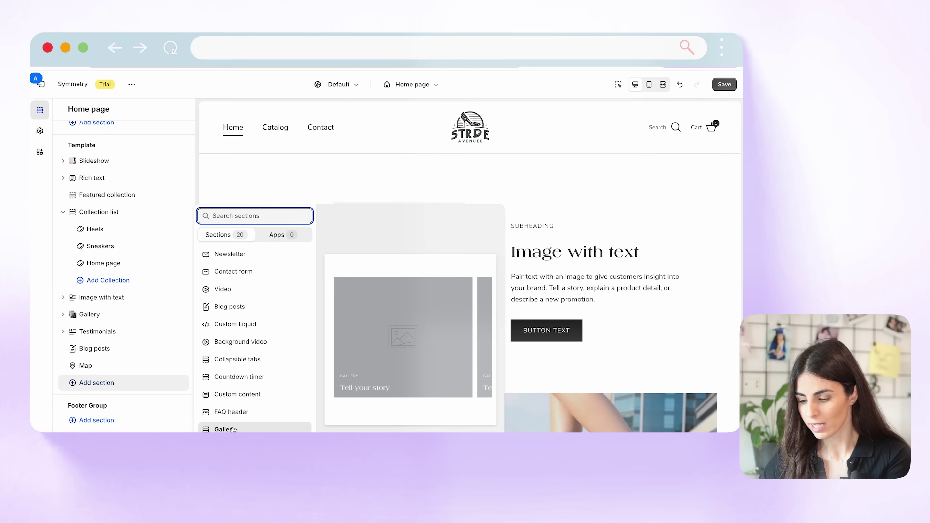
scroll(234, 429, down, 1)
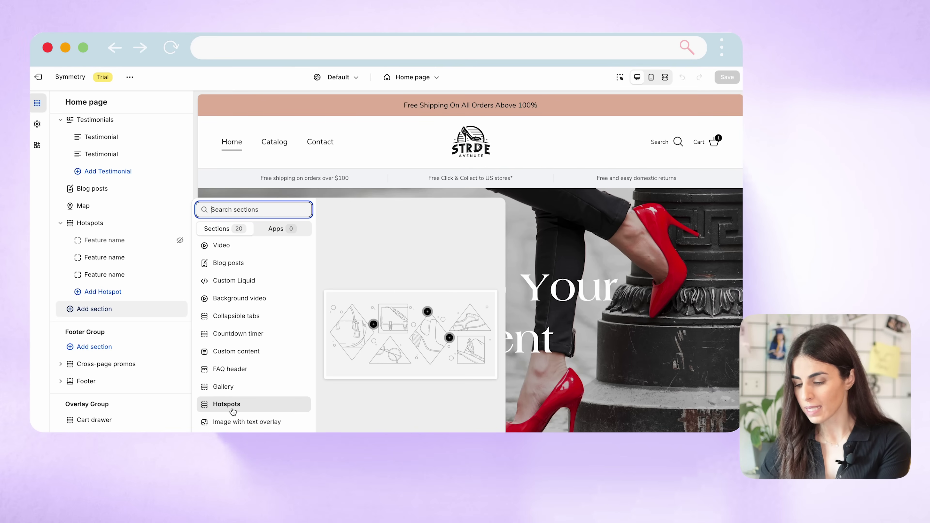
Add a Hotspots section to the end of the template and set its image to the PNG named 1
click(233, 409)
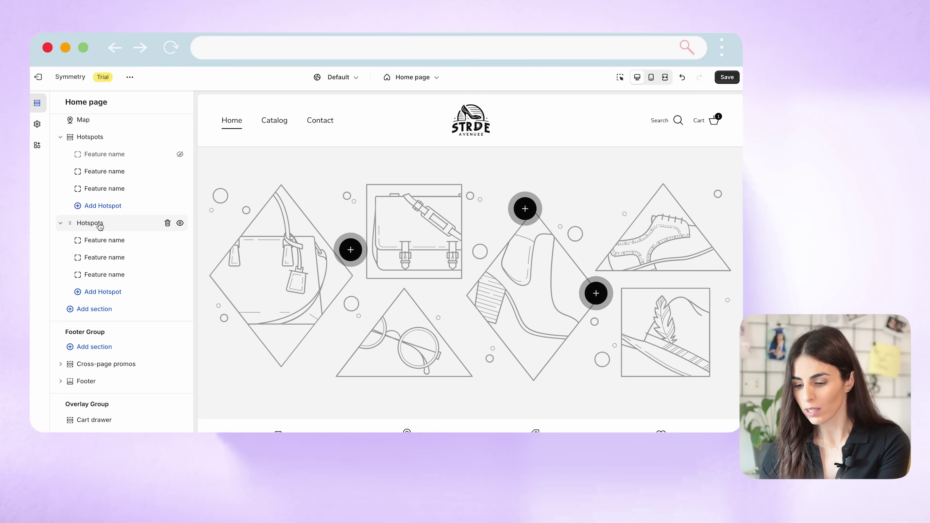
click(117, 223)
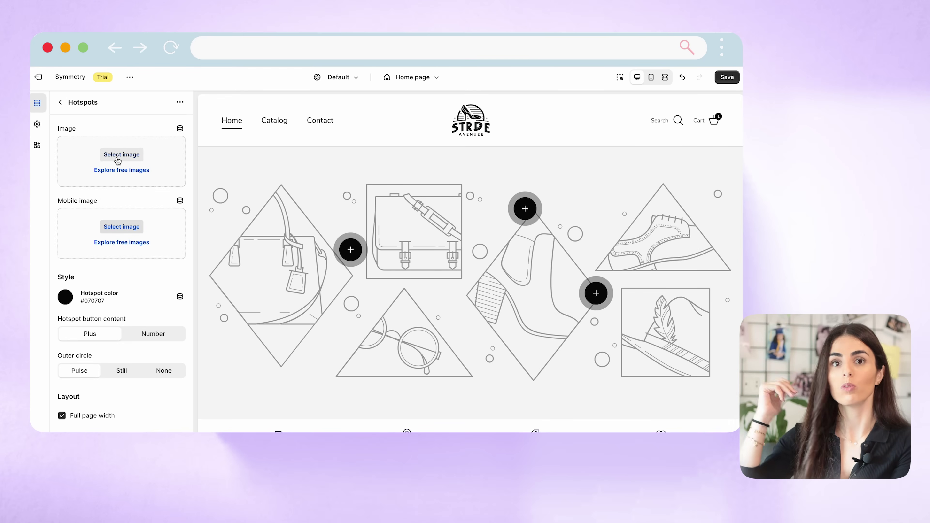
click(117, 159)
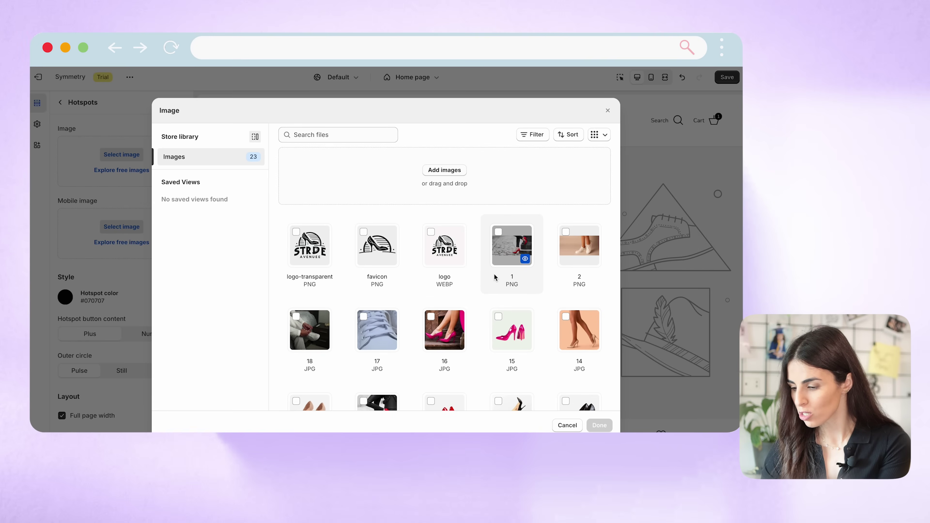
click(501, 252)
click(599, 426)
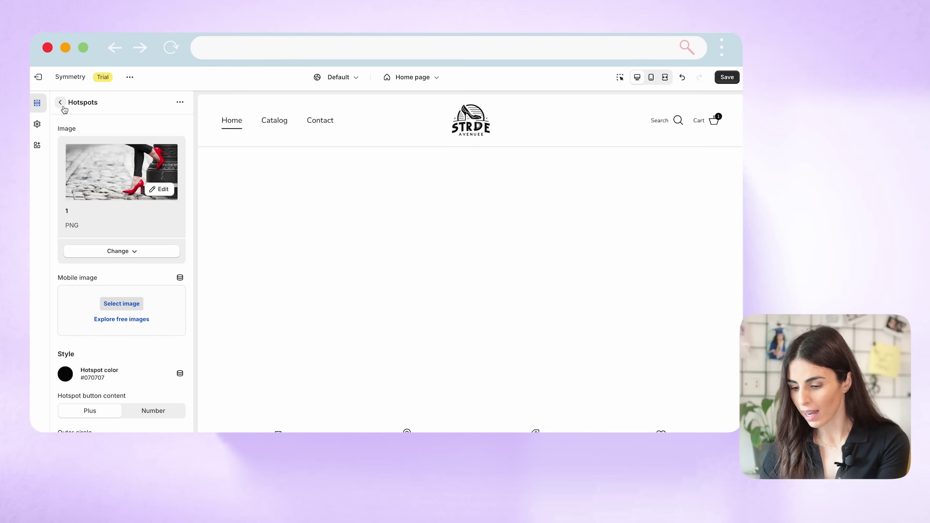
click(60, 104)
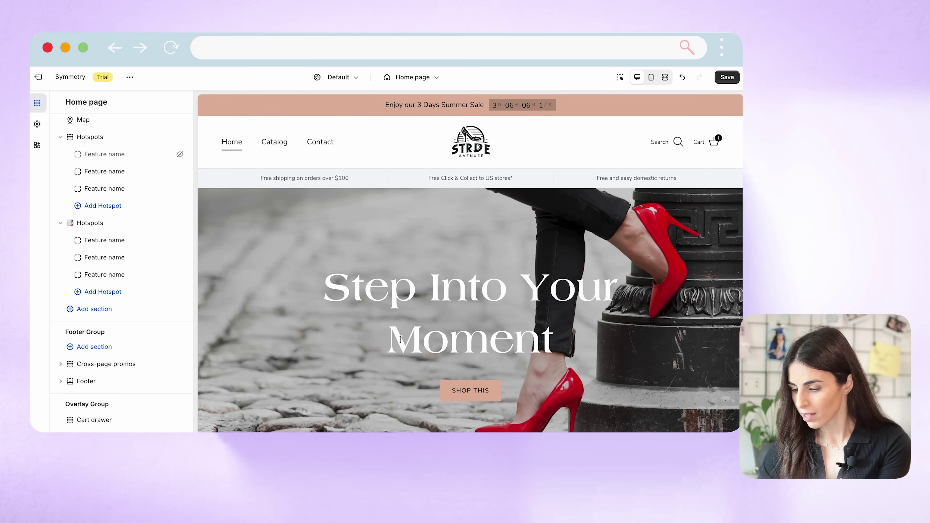
Set the horizontal position of the new Hotspots section's first hotspot to 56% and review its heading and text fields
scroll(399, 339, down, 15)
scroll(400, 339, up, 6)
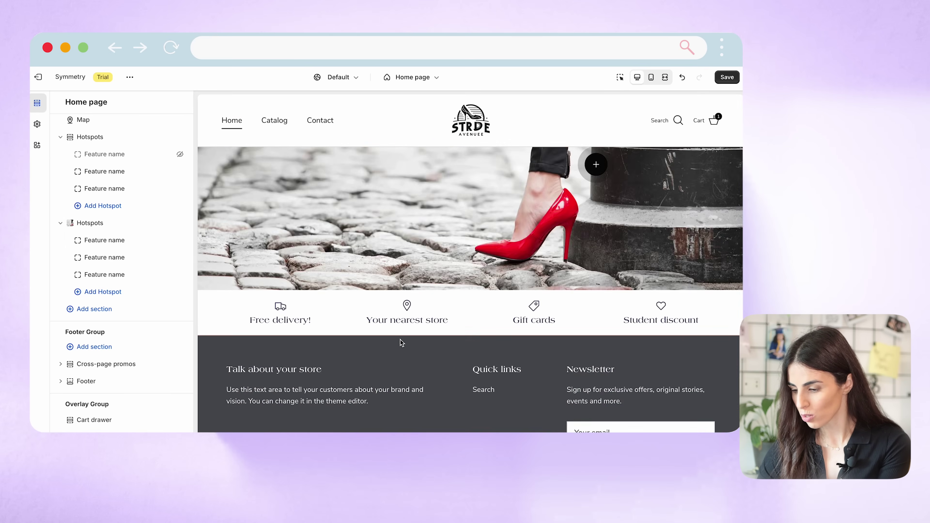
click(117, 241)
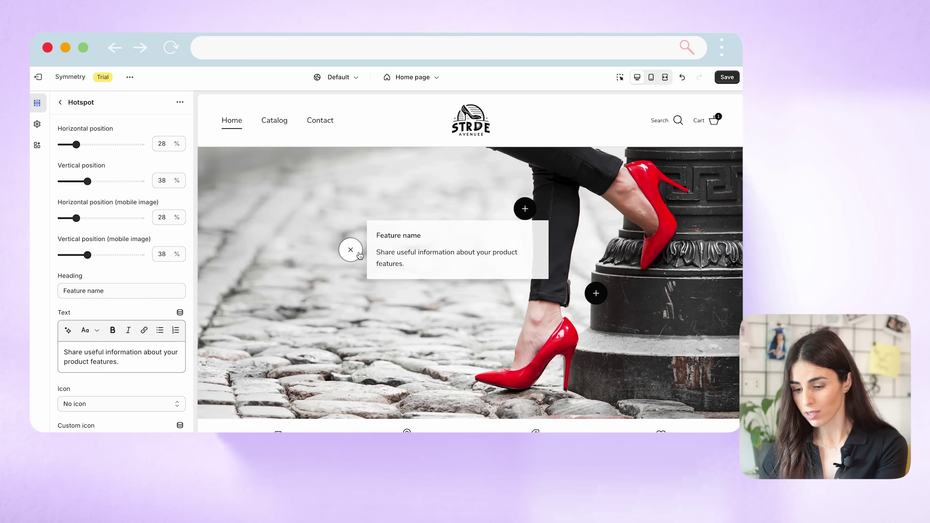
drag(80, 144, 108, 144)
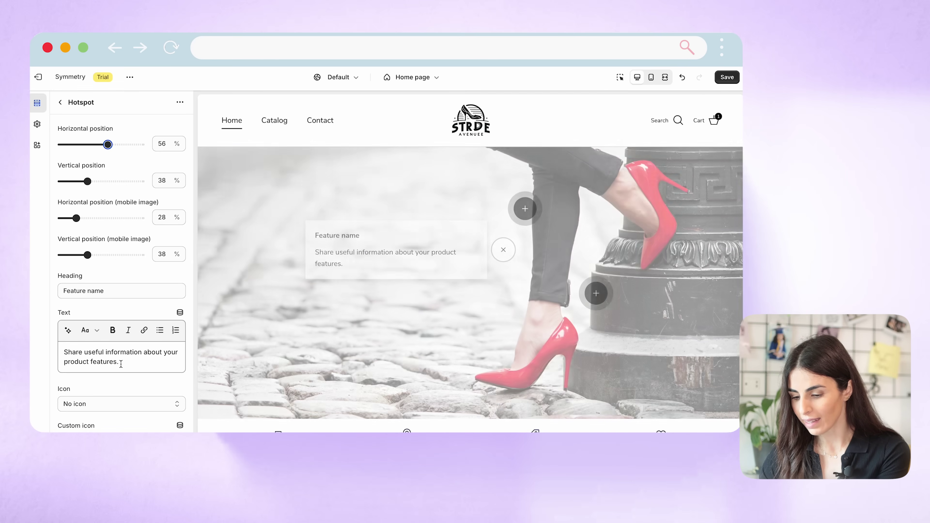
drag(121, 363, 66, 354)
triple_click(113, 297)
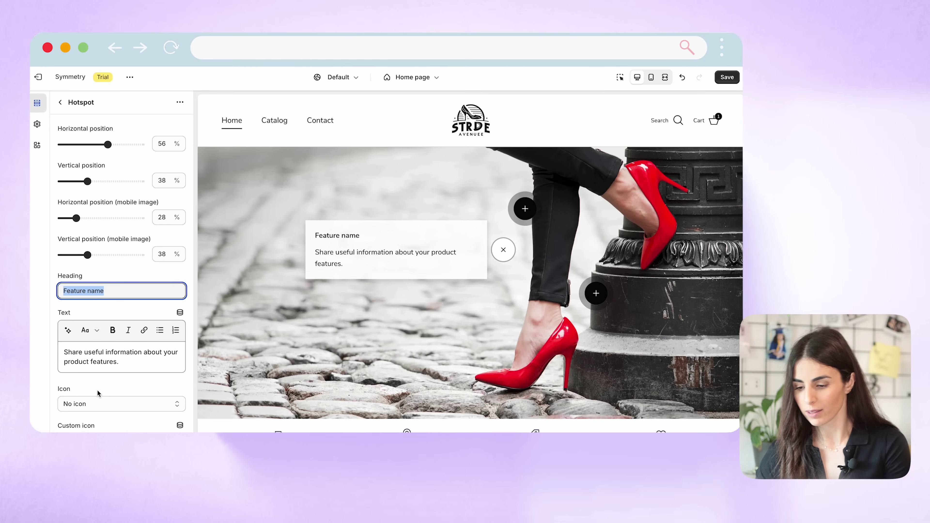
click(61, 103)
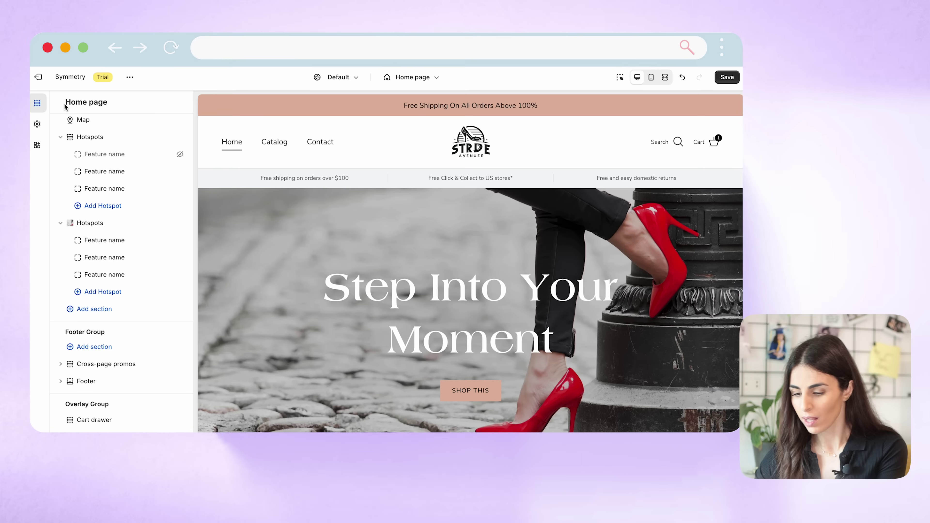
Add a Key features section below the Hotspots sections and review its heading, image and segment position settings
click(114, 310)
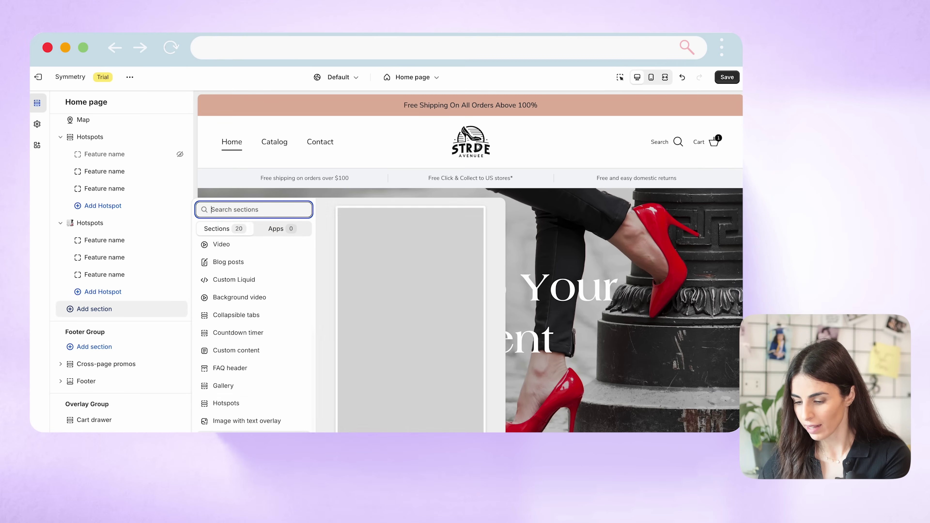
scroll(253, 405, down, 5)
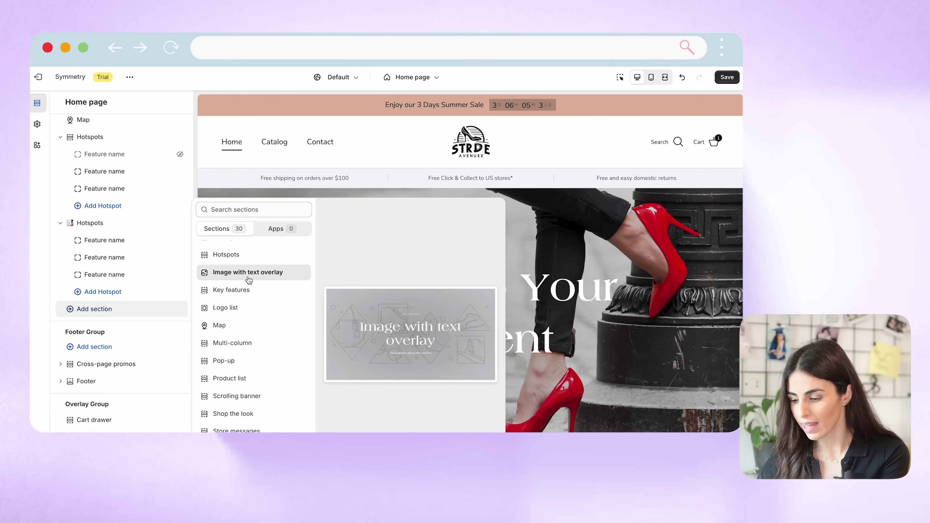
click(246, 290)
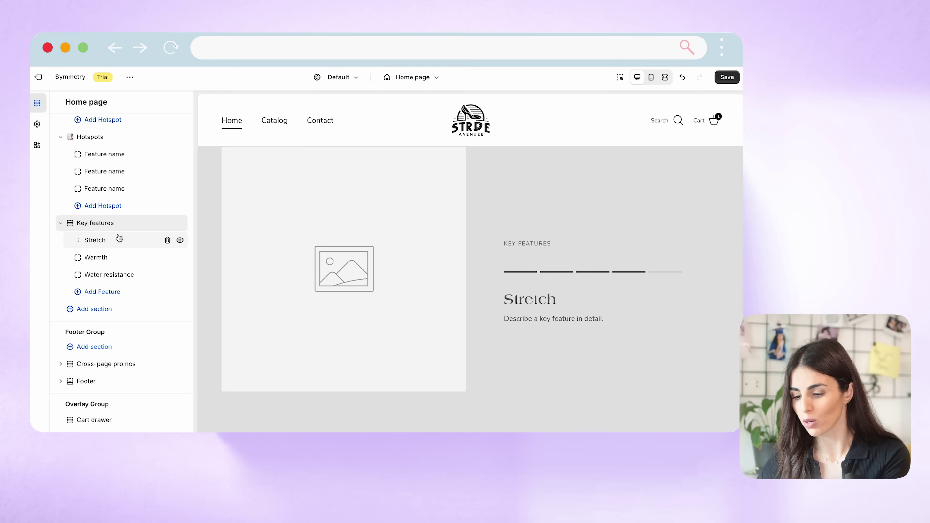
click(125, 227)
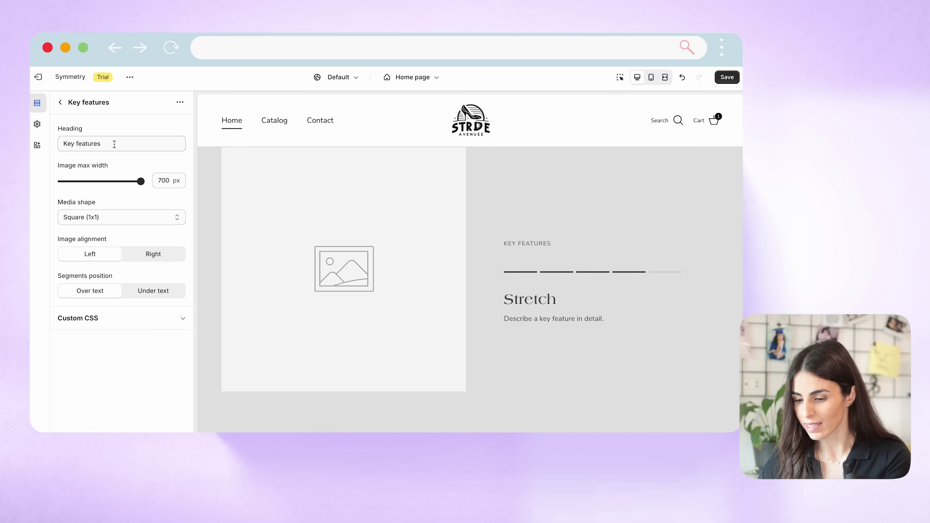
click(60, 103)
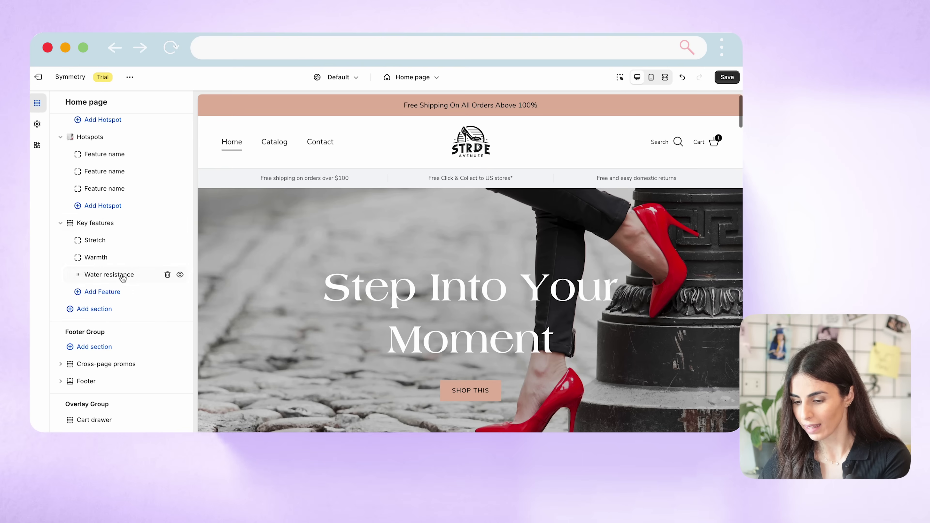
Set the image of the Stretch feature in Key features to the pink sneakers JPG named 5
click(97, 240)
click(121, 157)
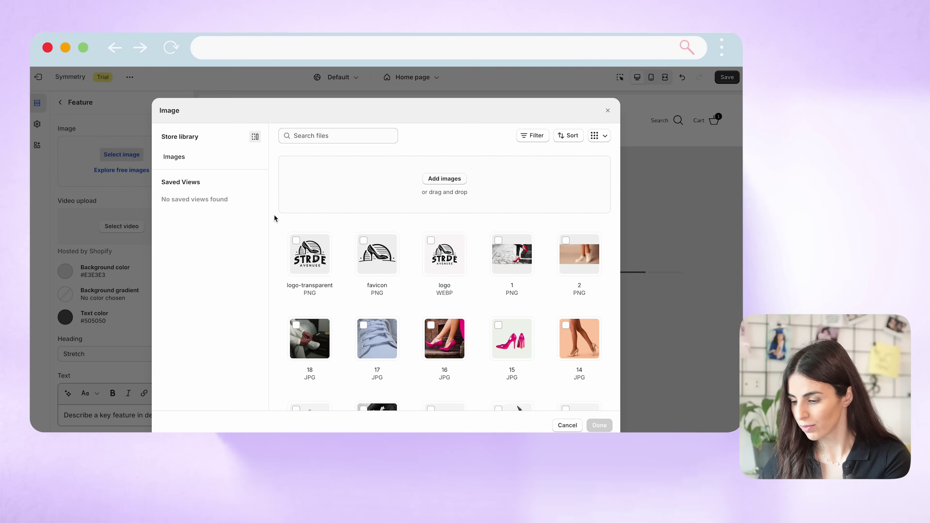
scroll(440, 279, down, 1)
scroll(485, 285, down, 6)
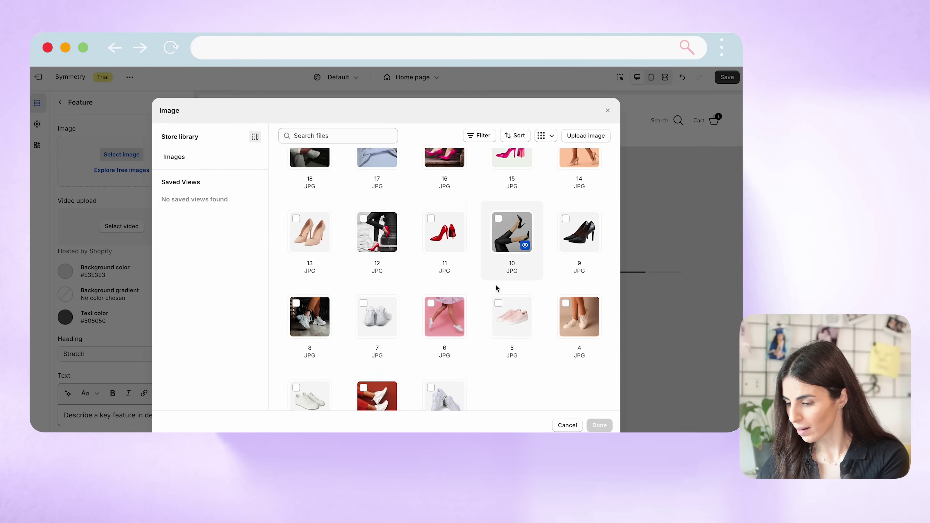
click(498, 255)
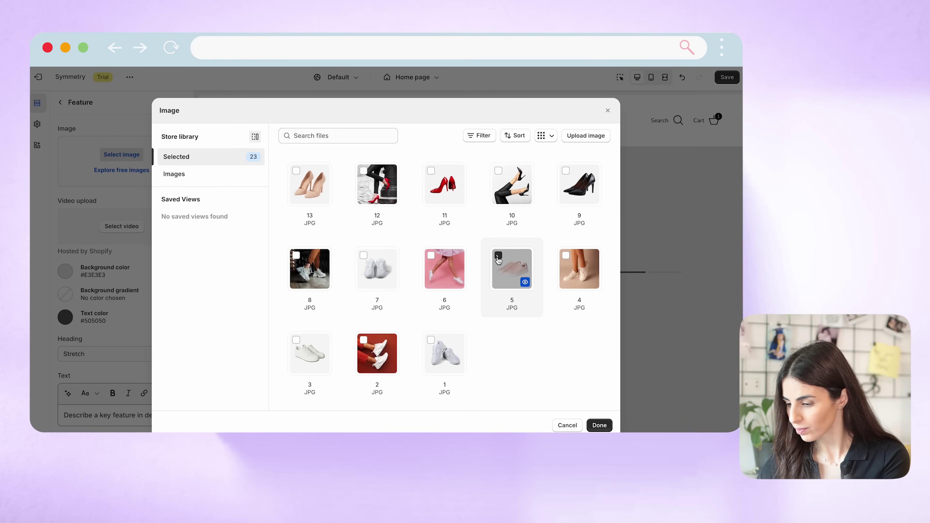
click(609, 426)
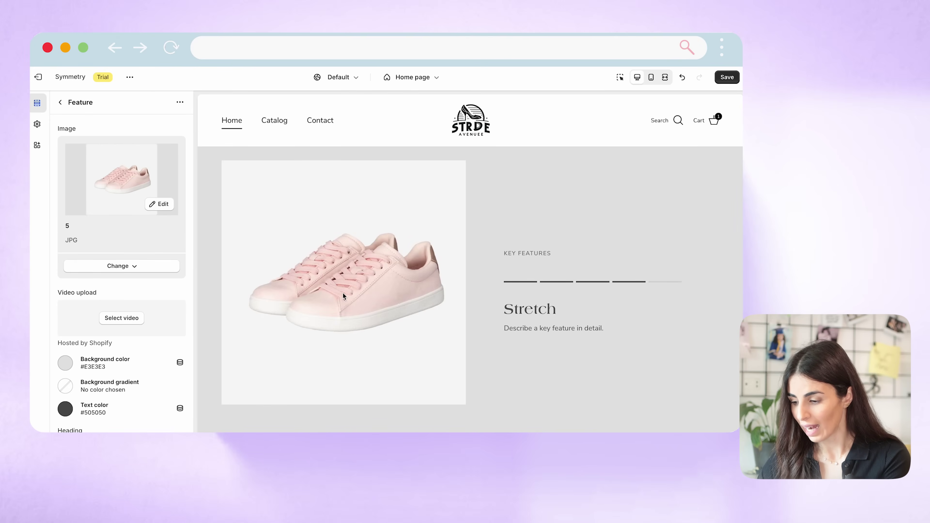
Change the Stretch feature's heading to Comfy and check its description text field
scroll(121, 363, down, 6)
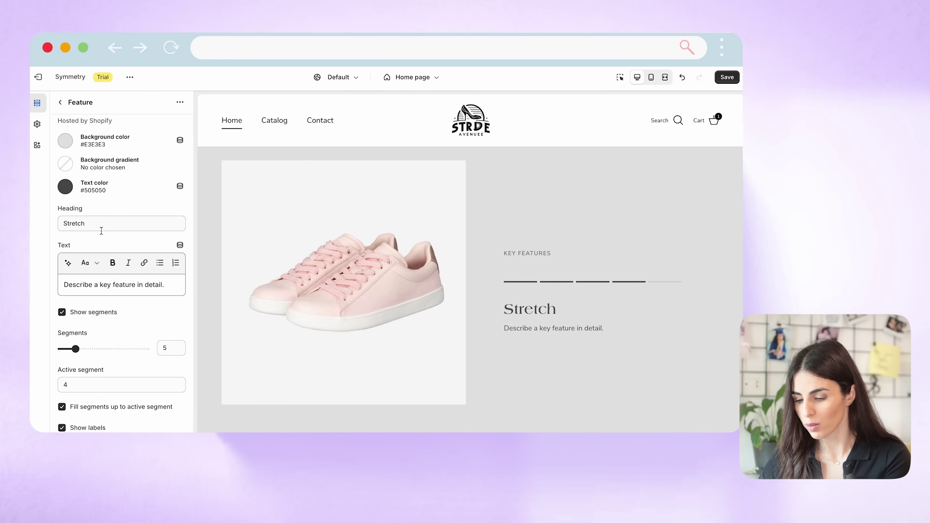
drag(100, 224, 49, 225)
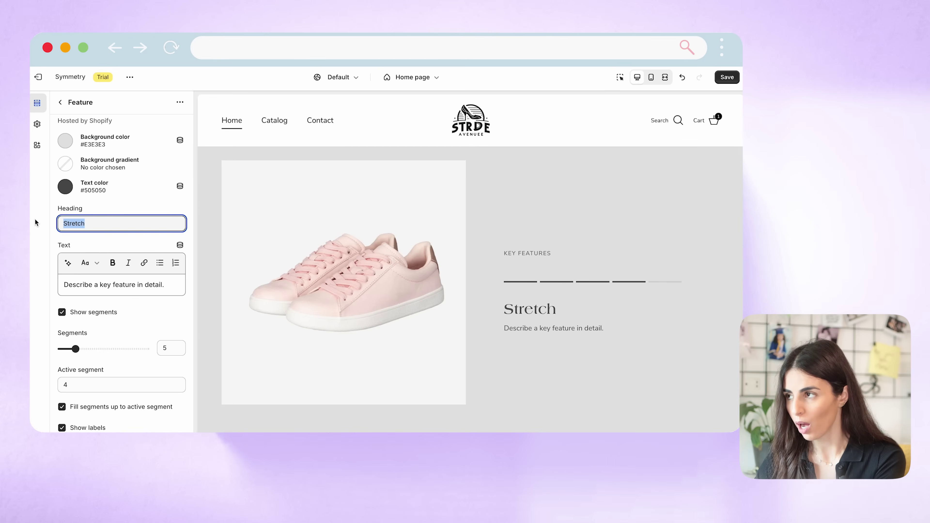
text(Comfy)
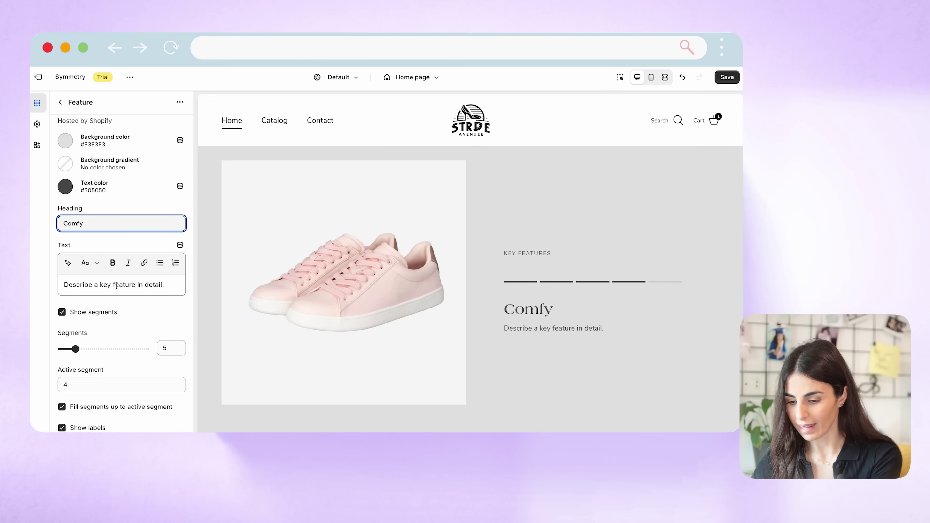
click(116, 285)
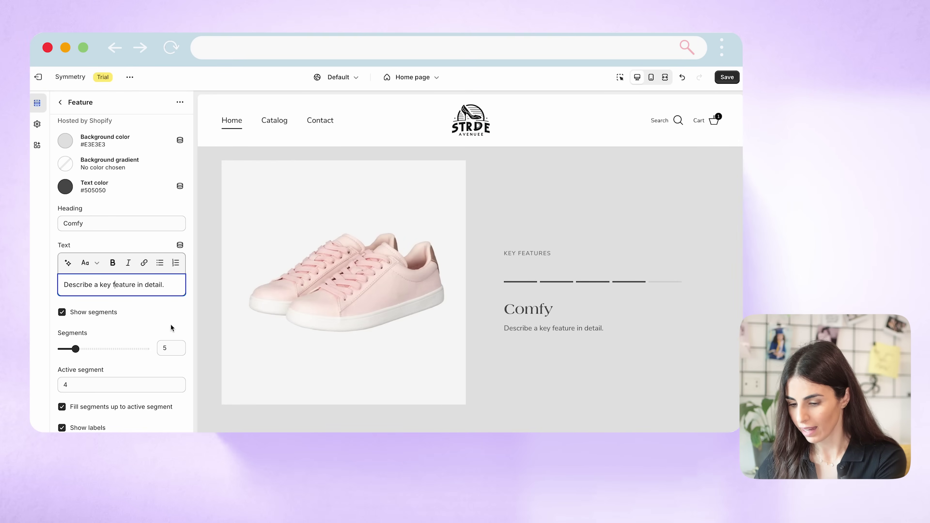
Set the Comfy feature to 4 segments with 3 as the active segment
click(74, 347)
drag(69, 345, 65, 344)
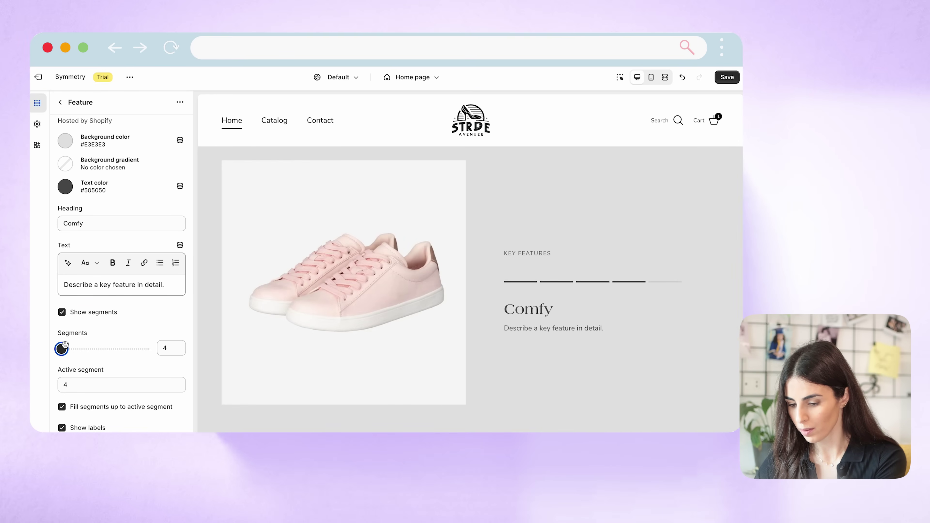
click(72, 382)
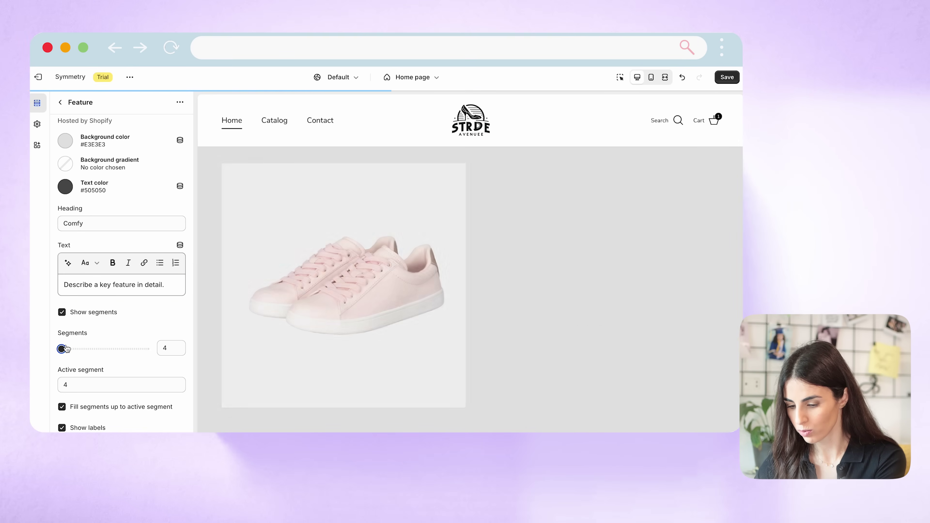
key(BackSpace)
text(3)
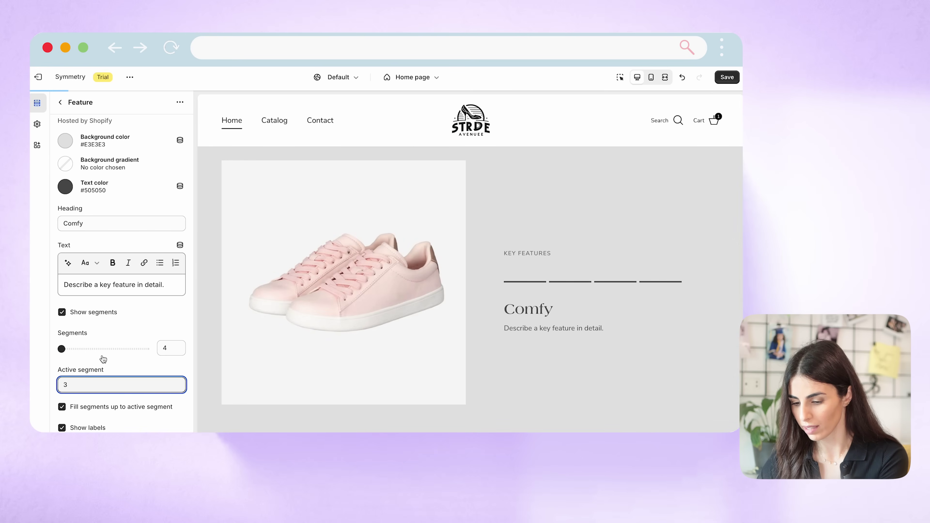
Try to set the Comfy feature's number of segments to 3
click(104, 355)
click(169, 348)
key(BackSpace)
text(3)
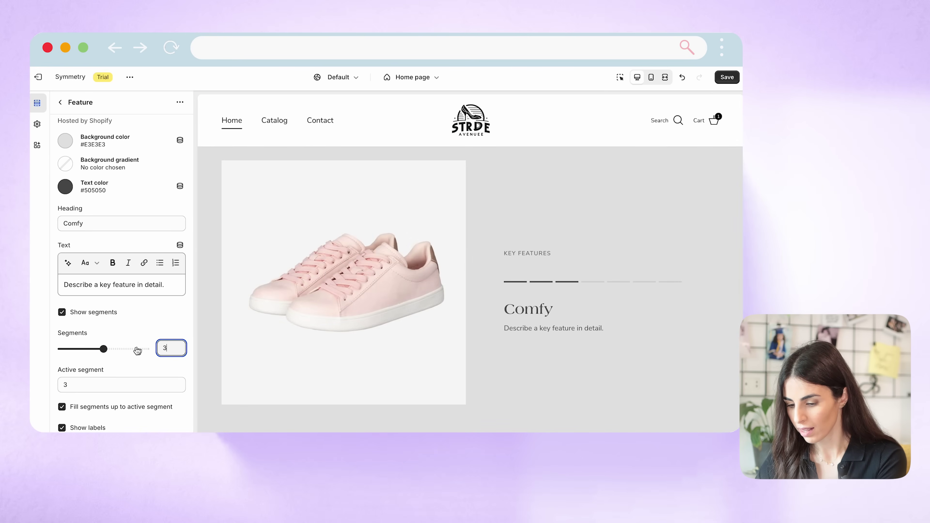
click(131, 362)
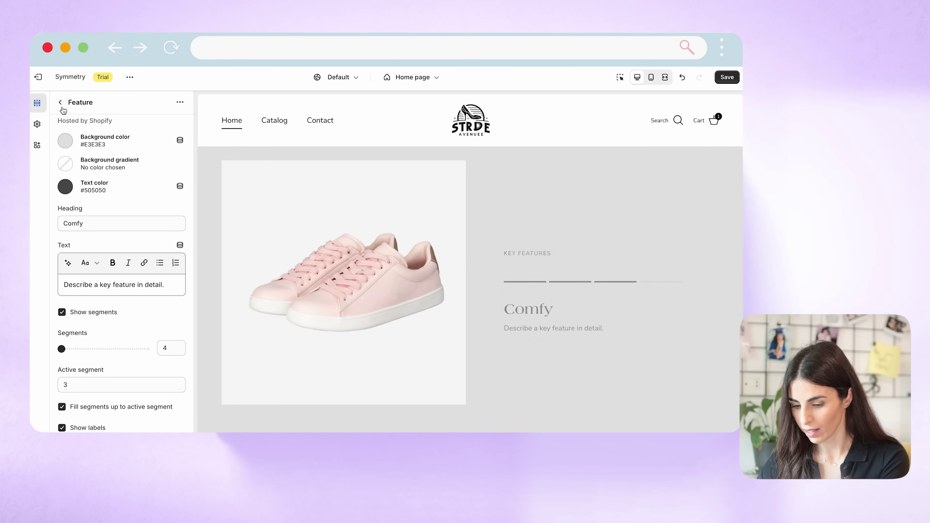
Set the Warmth feature's image to the JPG named 6 and check its segment and label settings
click(60, 103)
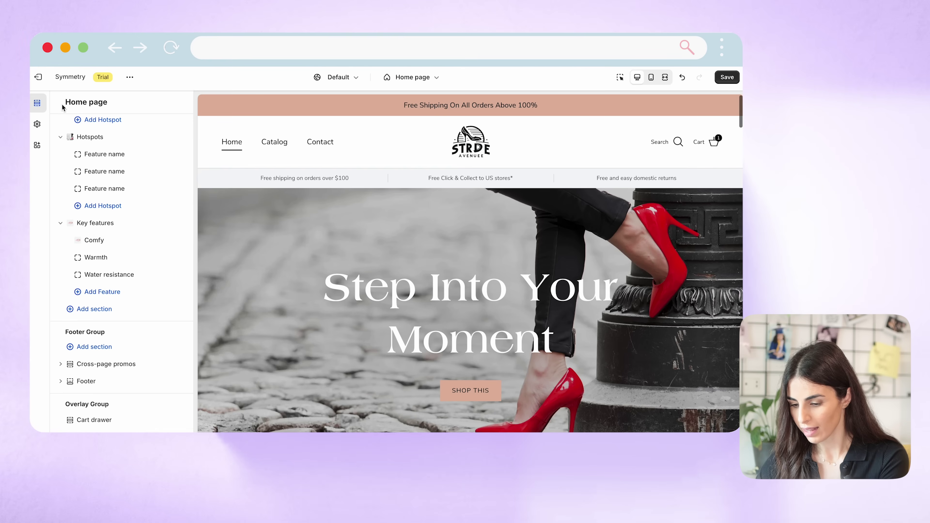
click(95, 258)
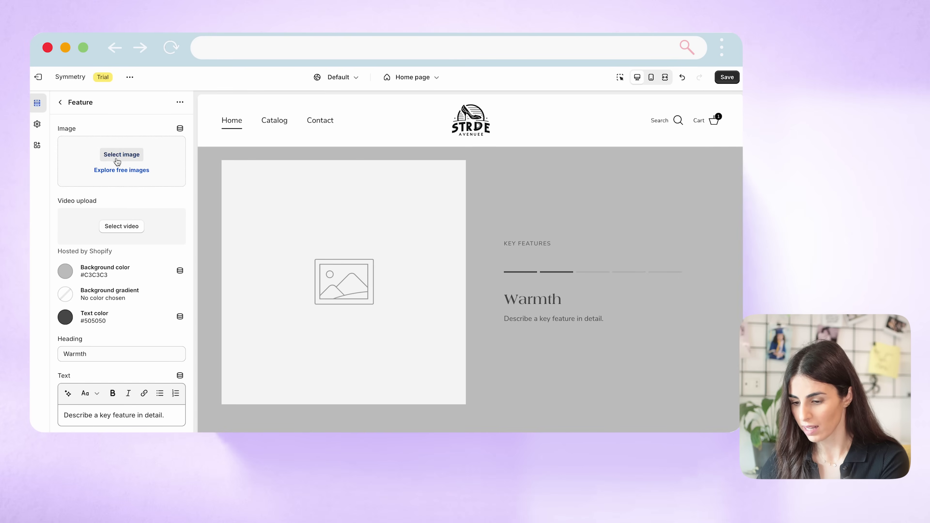
click(121, 154)
scroll(469, 341, down, 5)
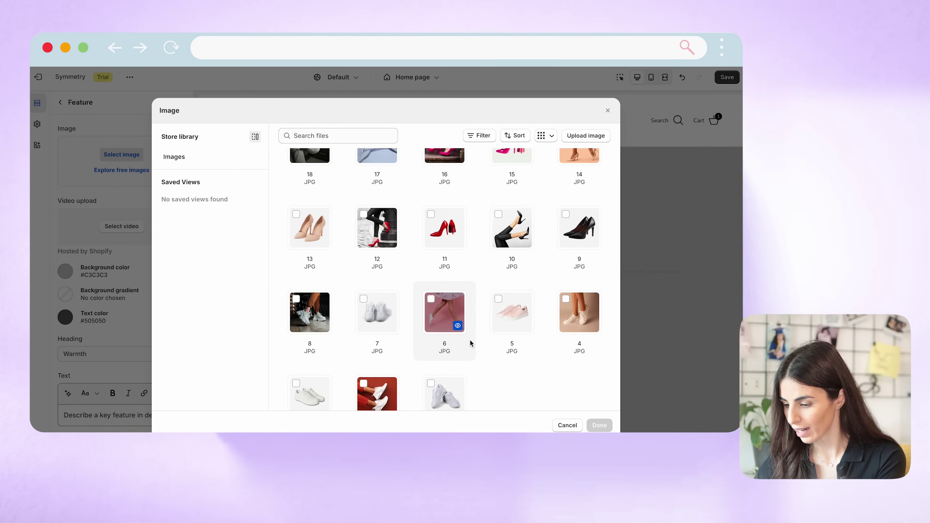
click(431, 300)
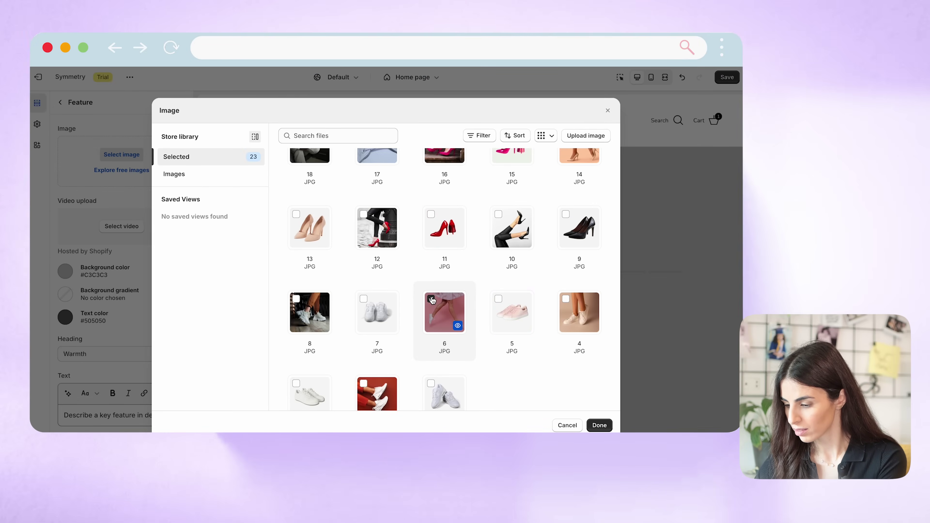
click(599, 425)
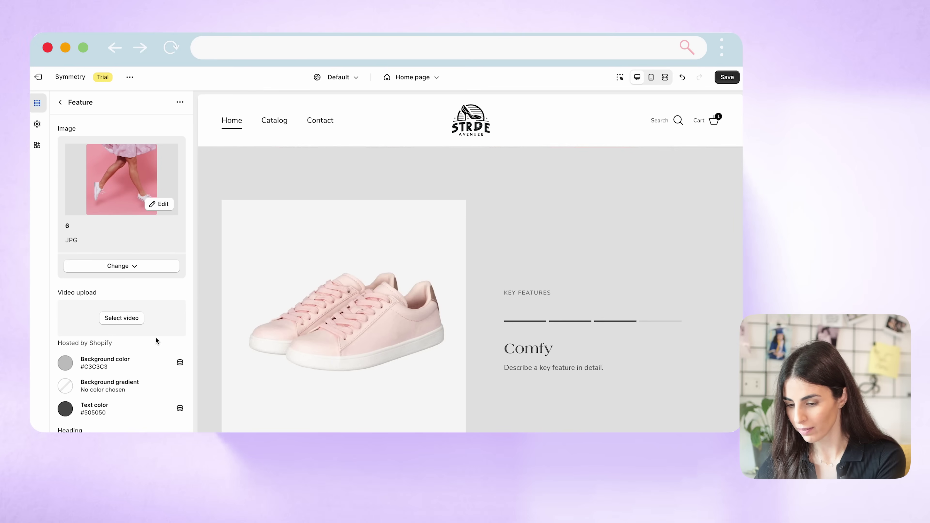
scroll(156, 337, down, 10)
scroll(156, 337, down, 3)
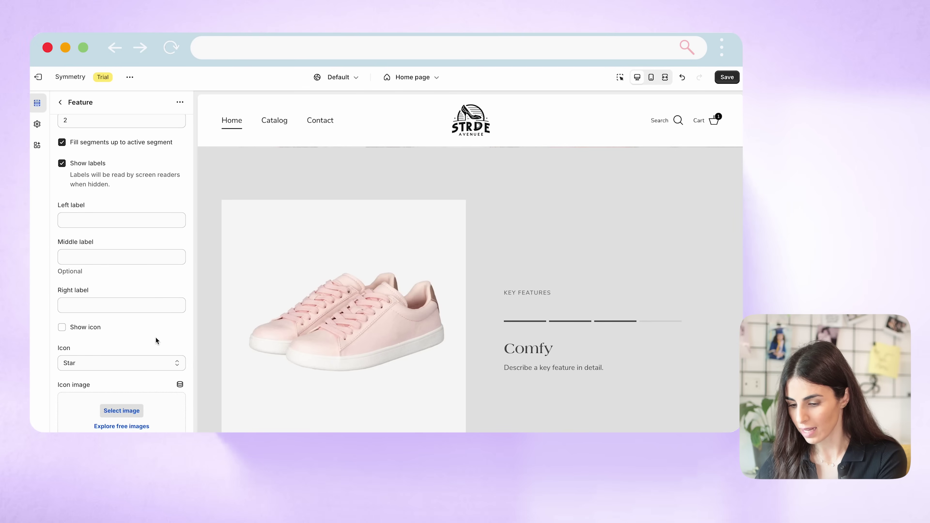
scroll(156, 341, up, 5)
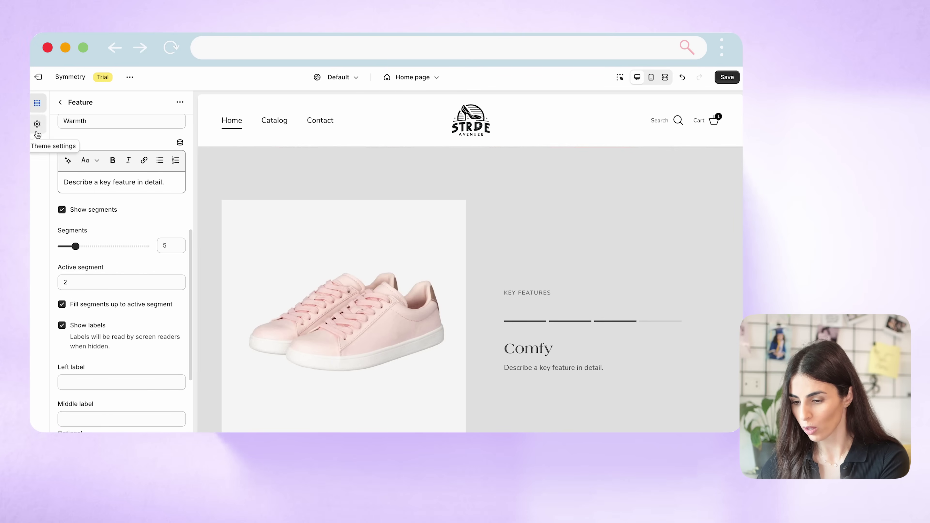
Insert another feature below Warmth in Key features and delete the Water resistance feature
click(60, 103)
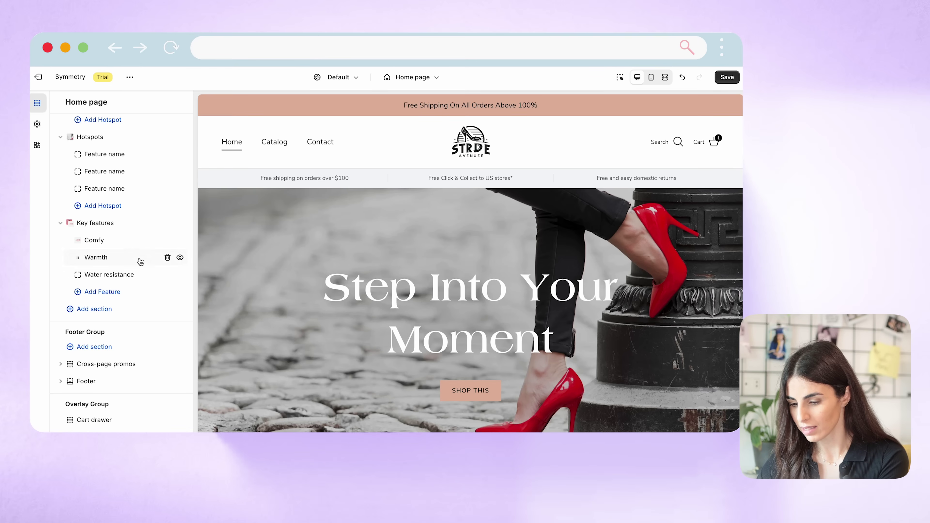
click(128, 266)
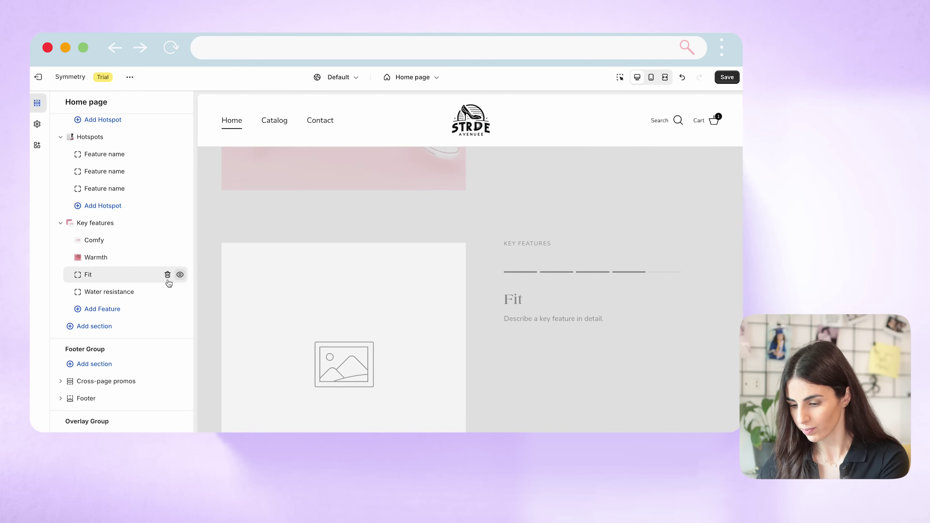
click(168, 292)
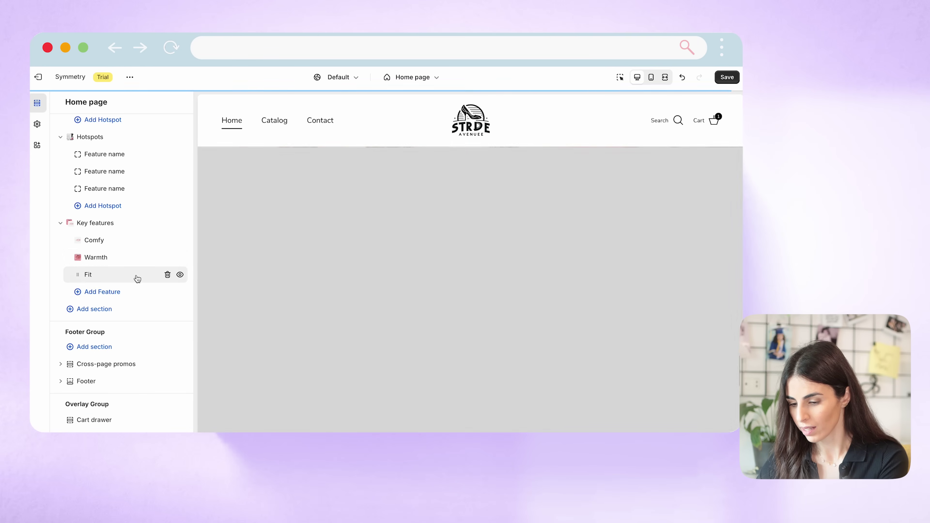
Set the image of the Fit feature in Key features to the JPG named 4
click(135, 275)
click(125, 156)
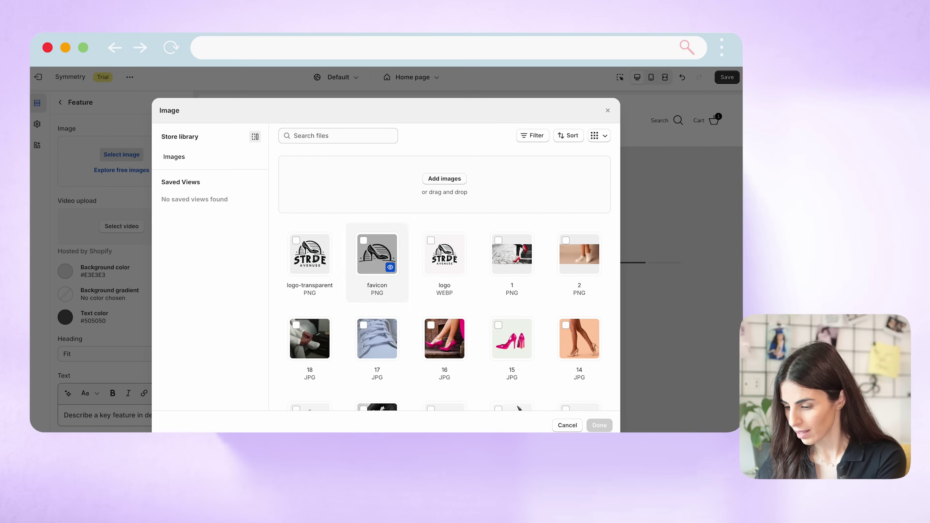
scroll(412, 303, down, 5)
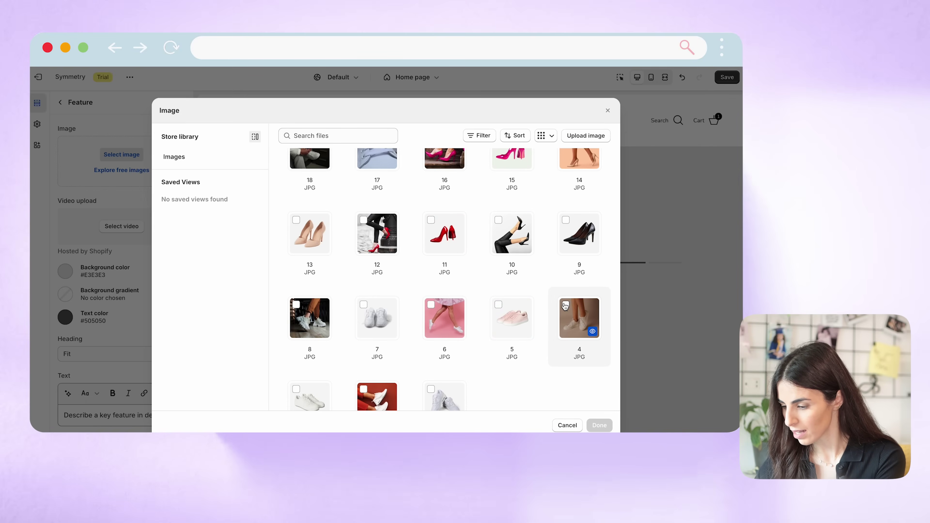
click(565, 305)
click(599, 425)
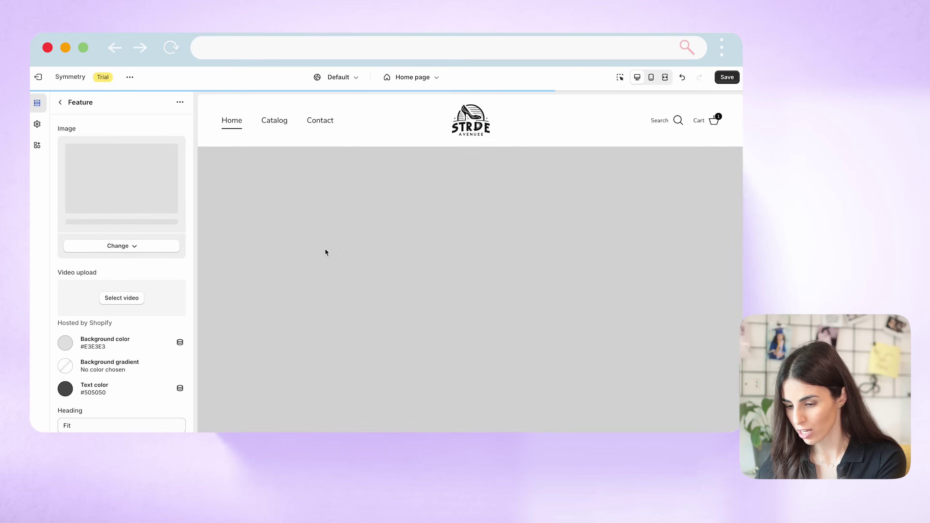
Review the Key features section settings and the Comfy feature's segment settings
click(60, 102)
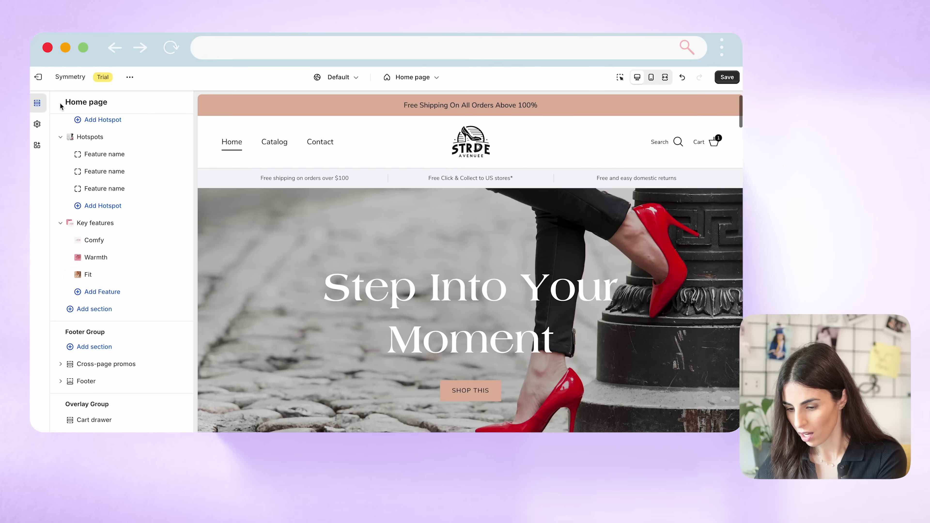
click(101, 222)
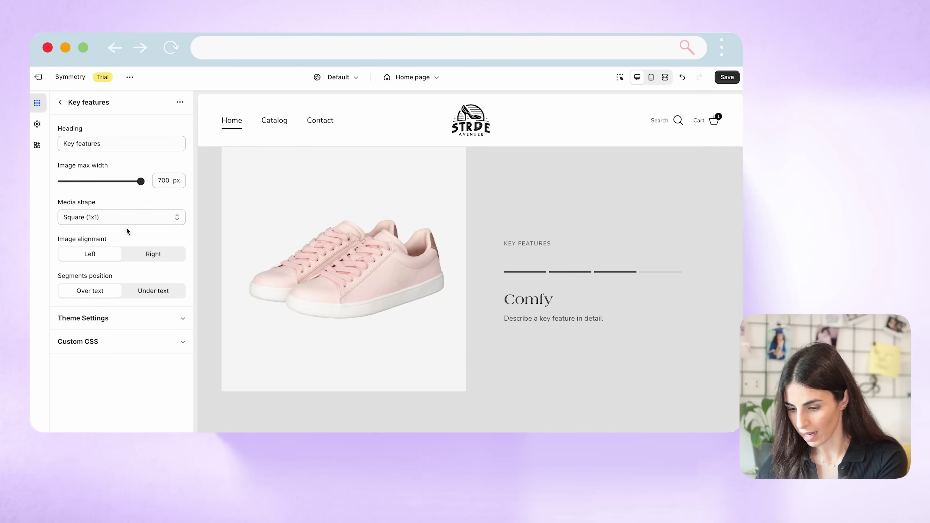
click(60, 102)
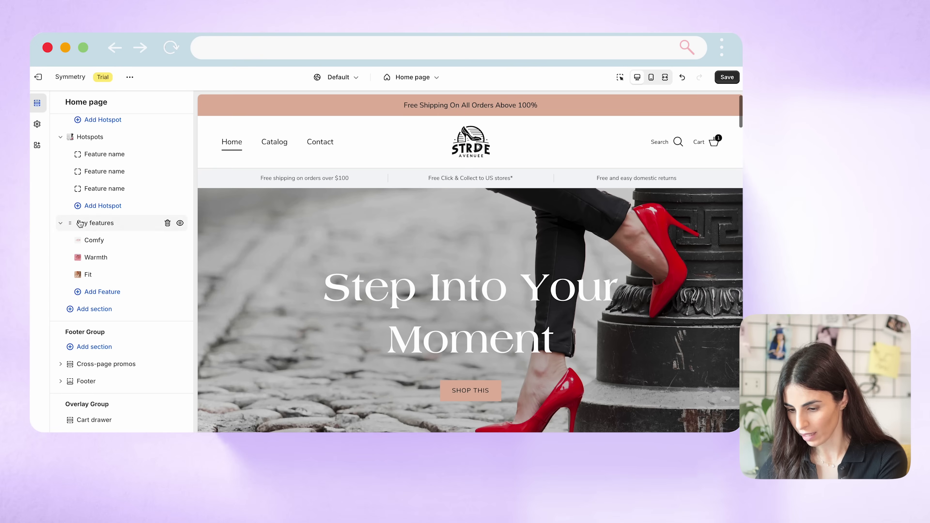
click(89, 240)
scroll(134, 258, down, 3)
scroll(135, 259, down, 5)
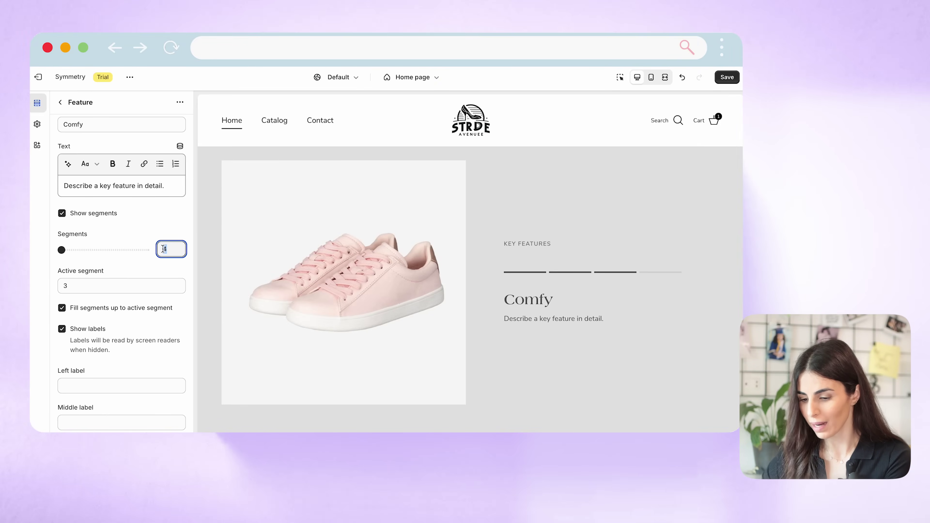
click(60, 102)
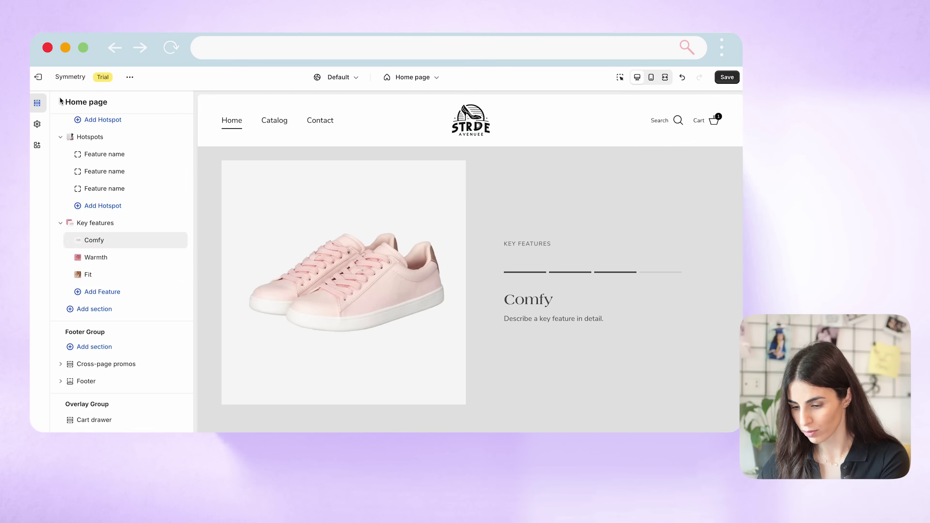
Add a fourth feature to Key features and set its image to the blue sneaker laces JPG named 17
click(102, 293)
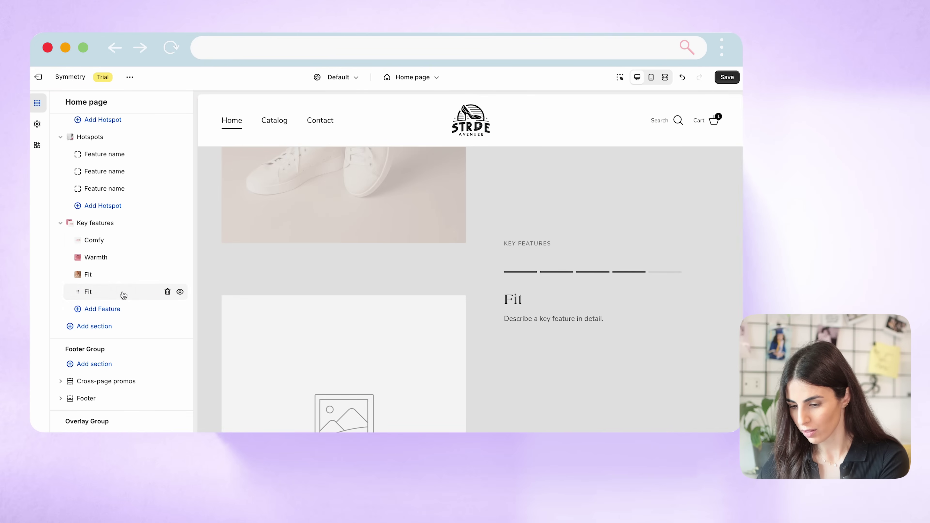
click(120, 292)
click(121, 155)
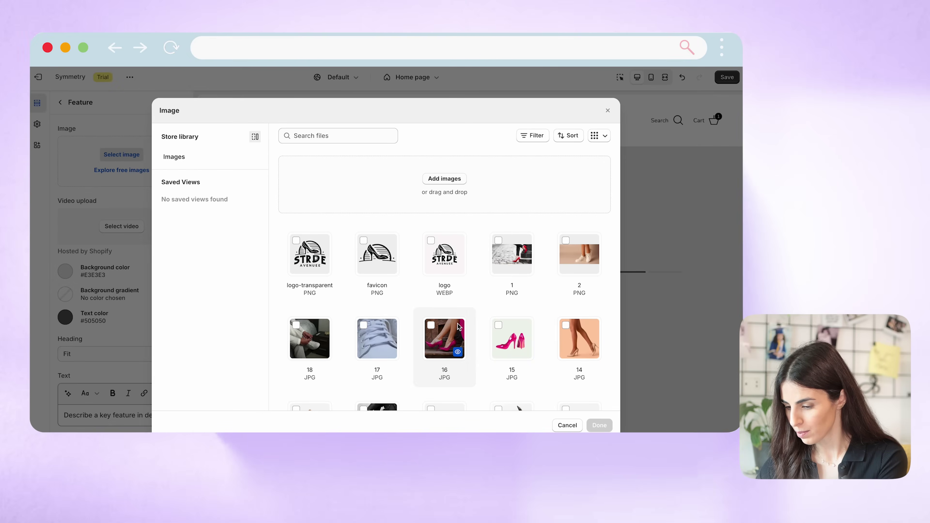
scroll(443, 335, down, 4)
click(382, 214)
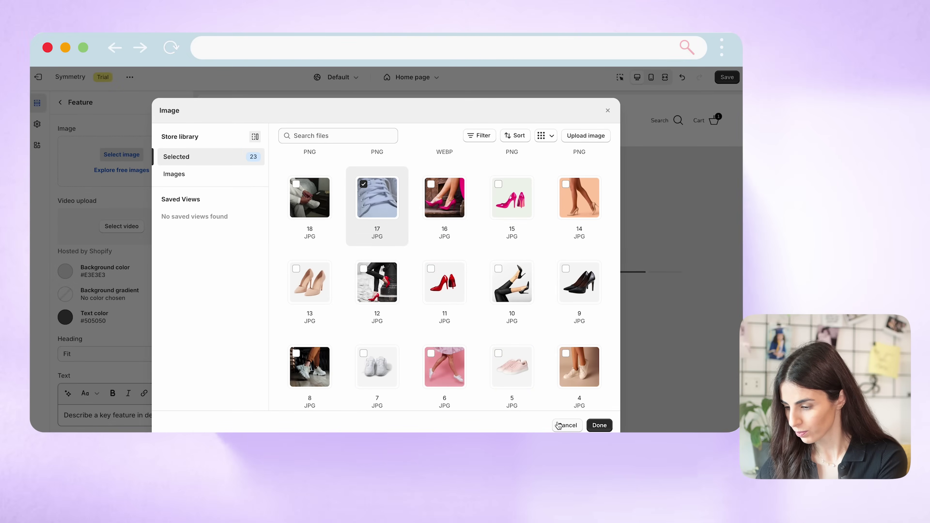
click(601, 426)
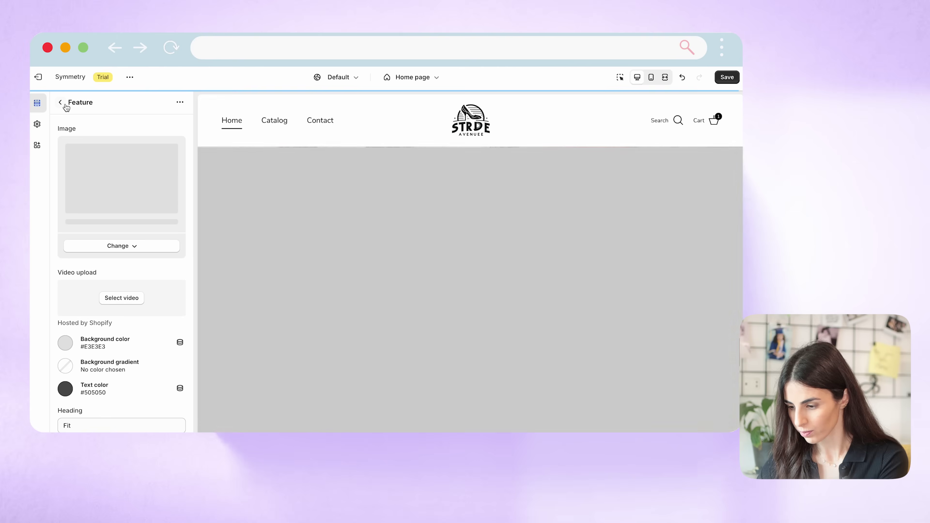
Examine the Key features section in the page preview, from Comfy through the last feature
click(61, 102)
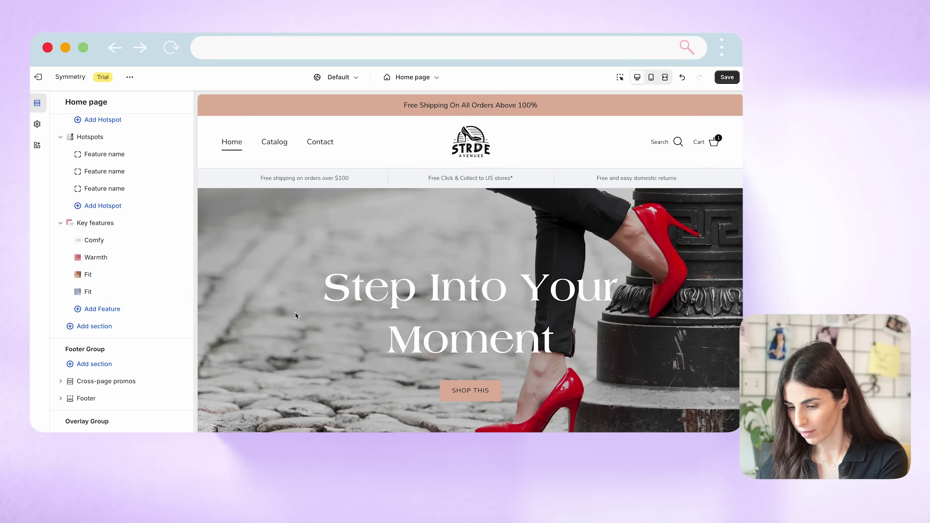
click(88, 223)
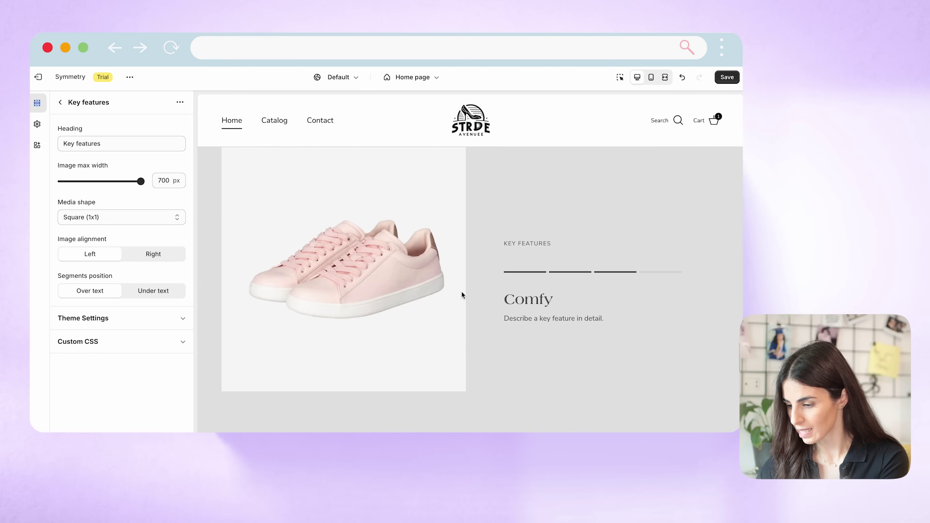
scroll(495, 318, down, 5)
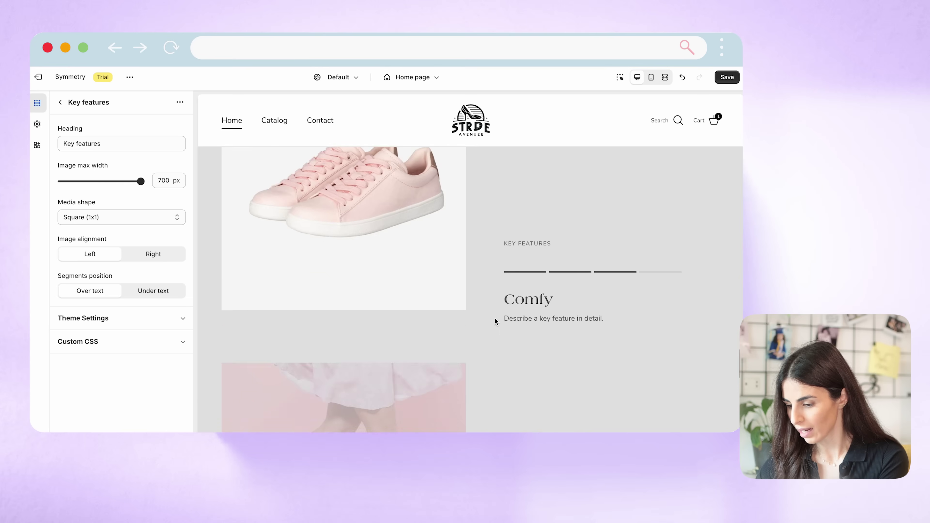
scroll(495, 319, down, 10)
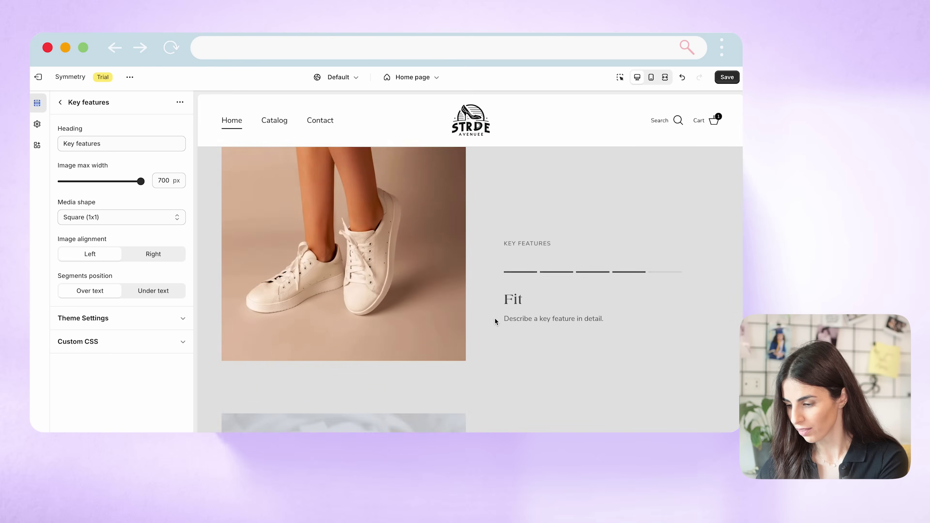
scroll(495, 318, up, 8)
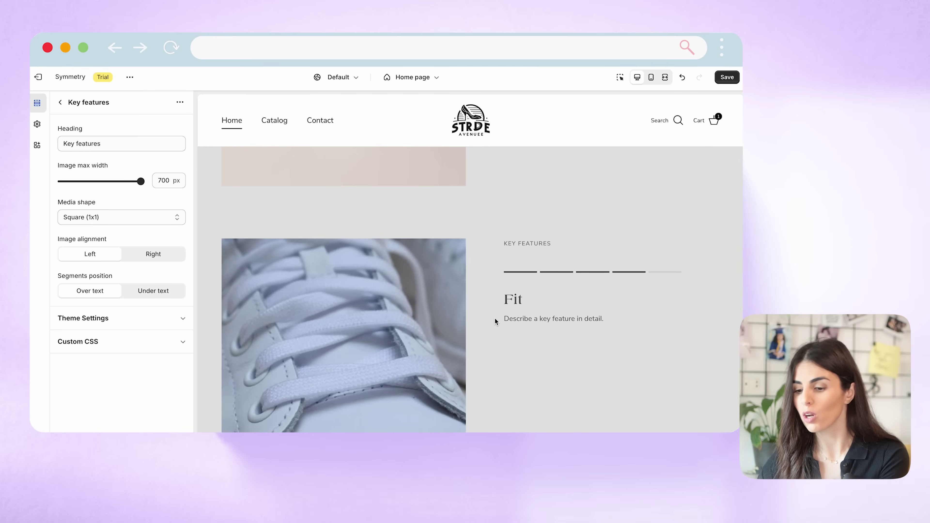
Add a Scrolling banner section to the home page below Key features
click(60, 104)
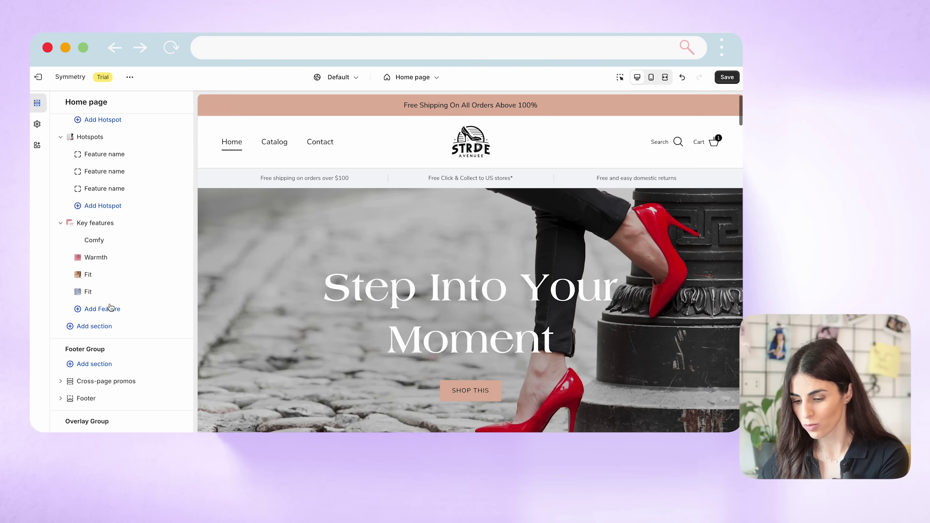
click(109, 330)
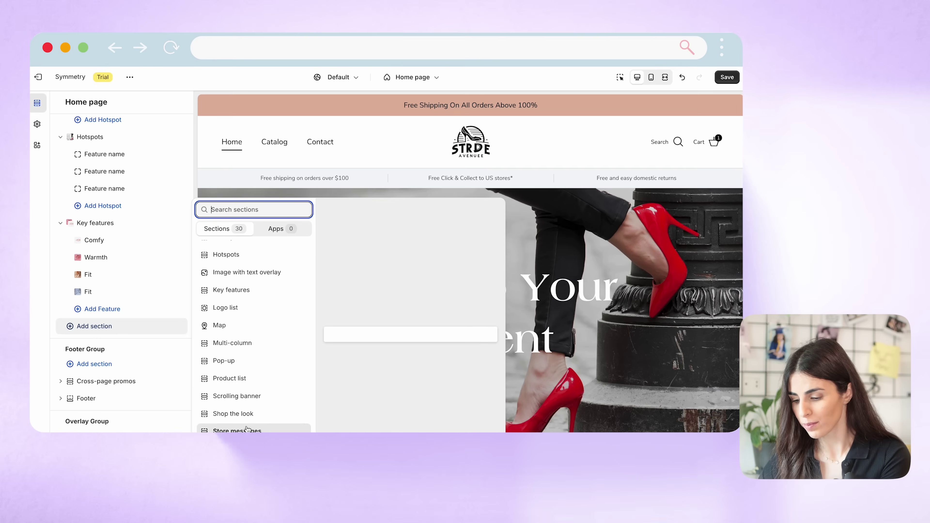
scroll(248, 426, down, 1)
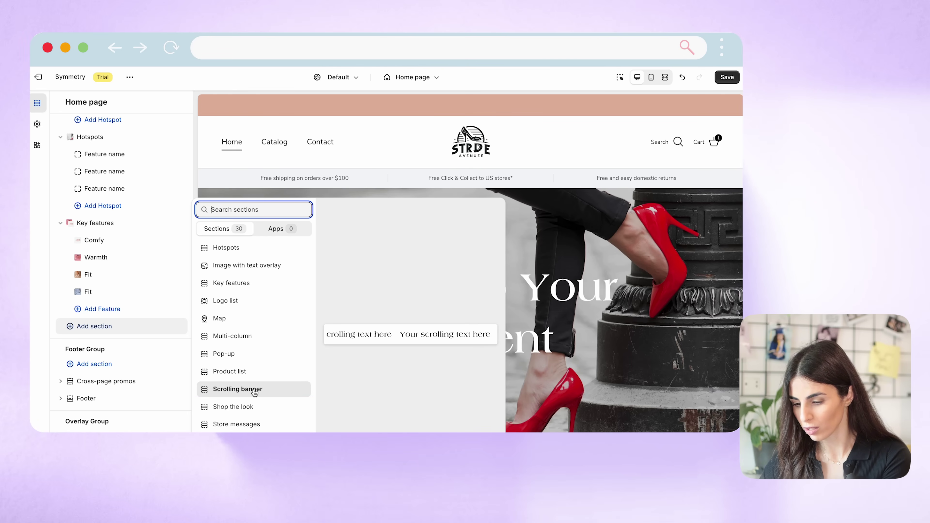
click(254, 391)
scroll(110, 331, down, 2)
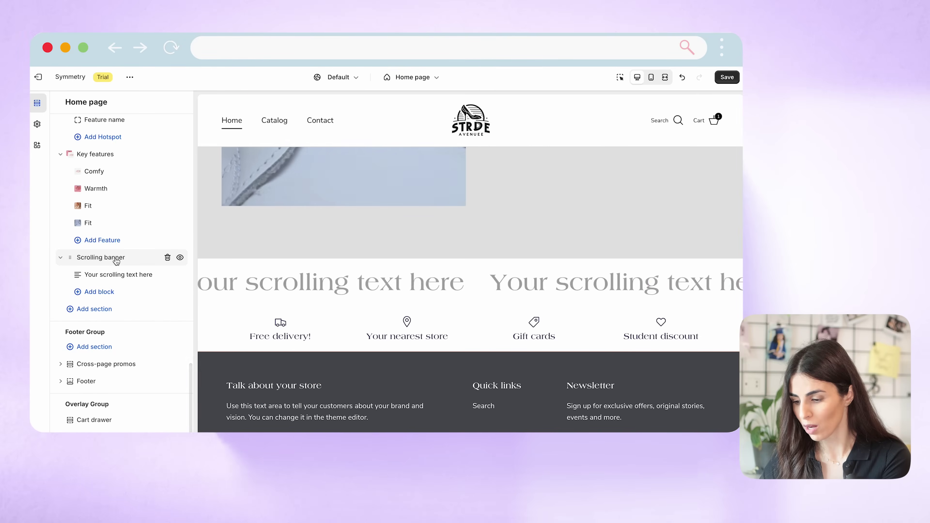
Check the Scrolling banner's settings and add a Countdown timer block below its scrolling text
click(116, 259)
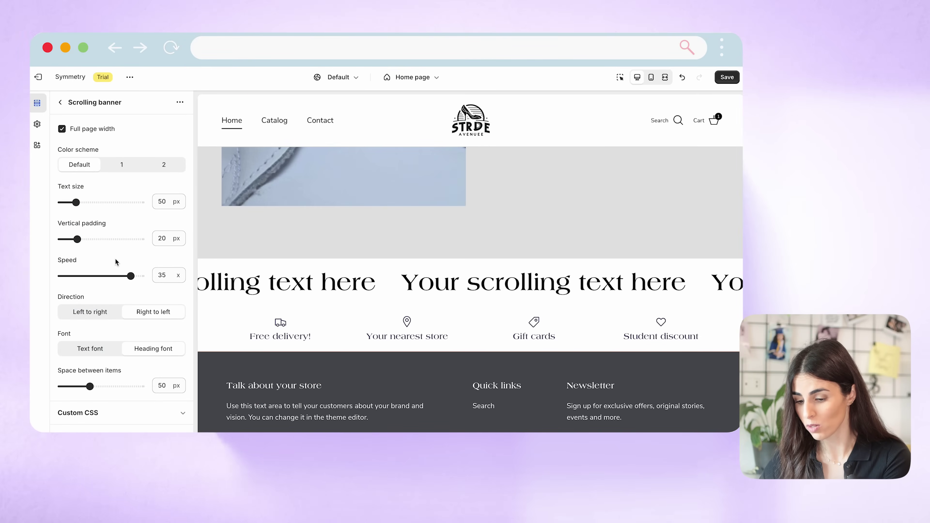
click(60, 102)
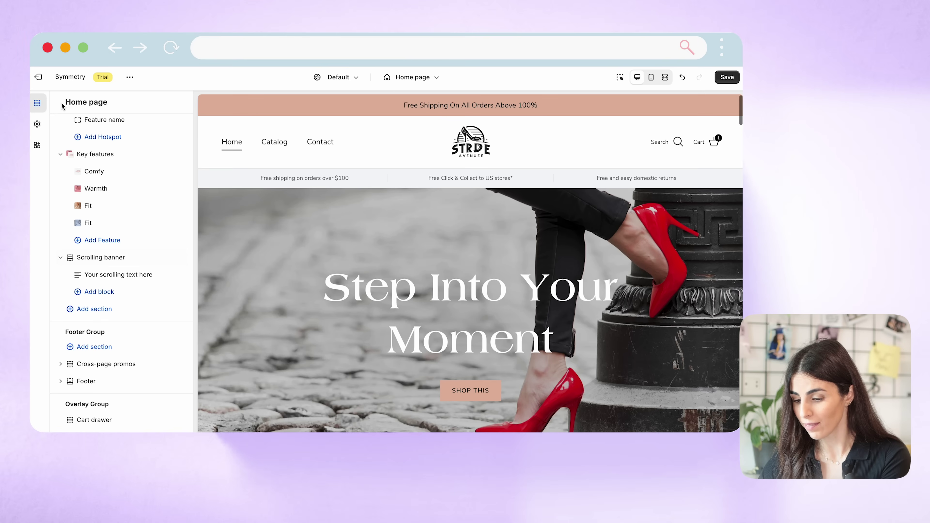
click(98, 292)
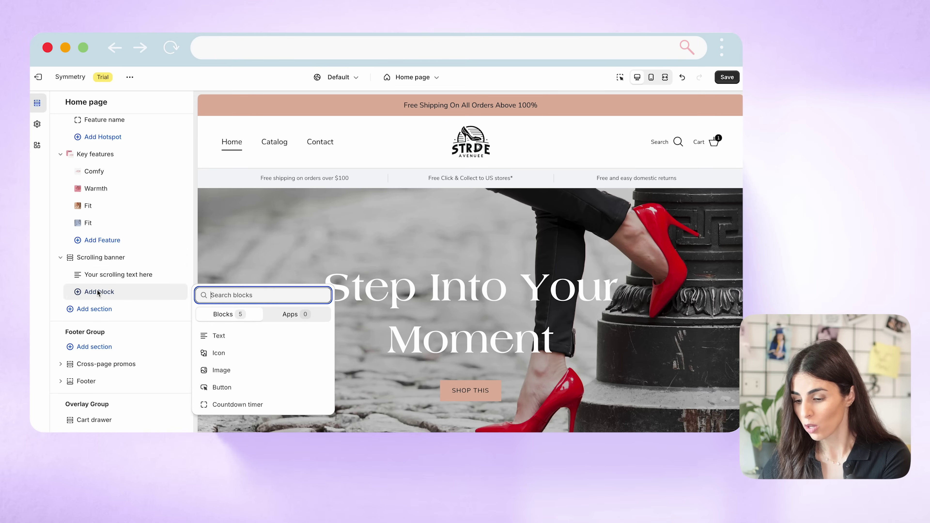
click(236, 405)
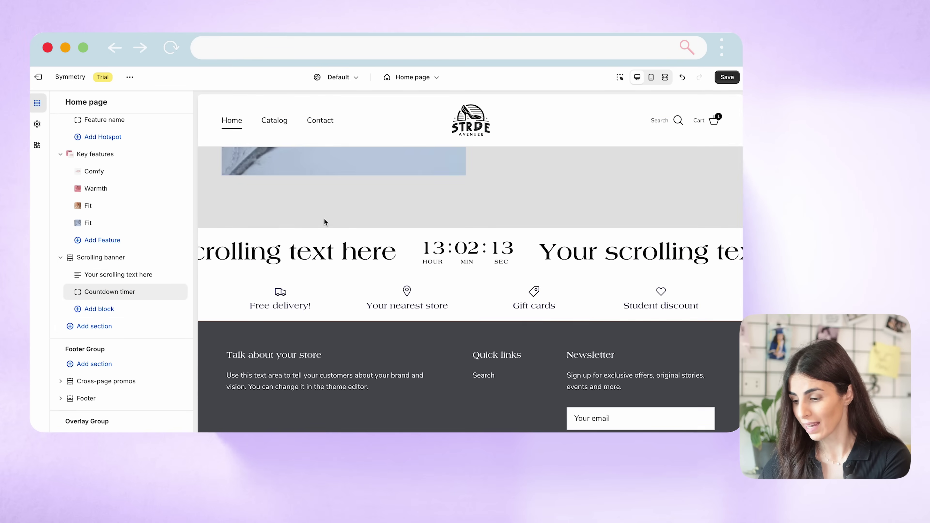
Collapse the Scrolling banner section and move it up to sit between the slideshow and Rich text
click(60, 258)
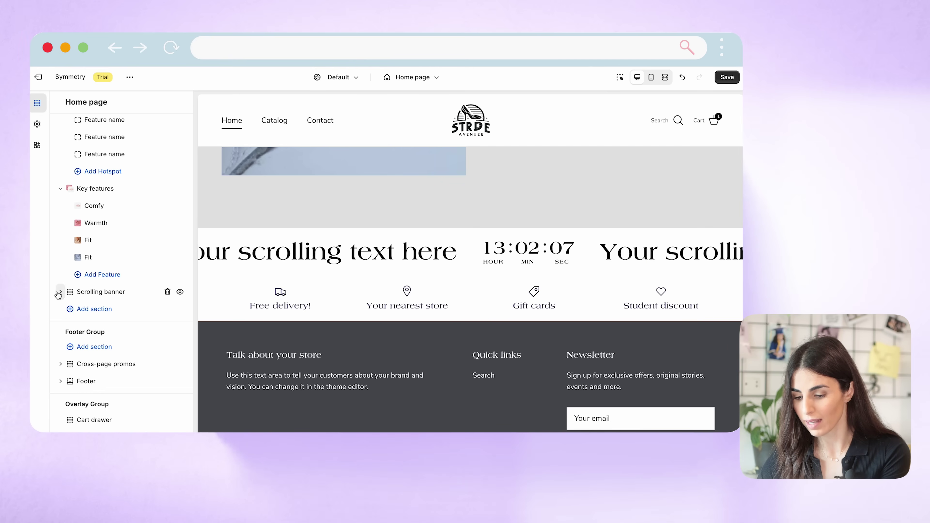
drag(71, 292, 62, 188)
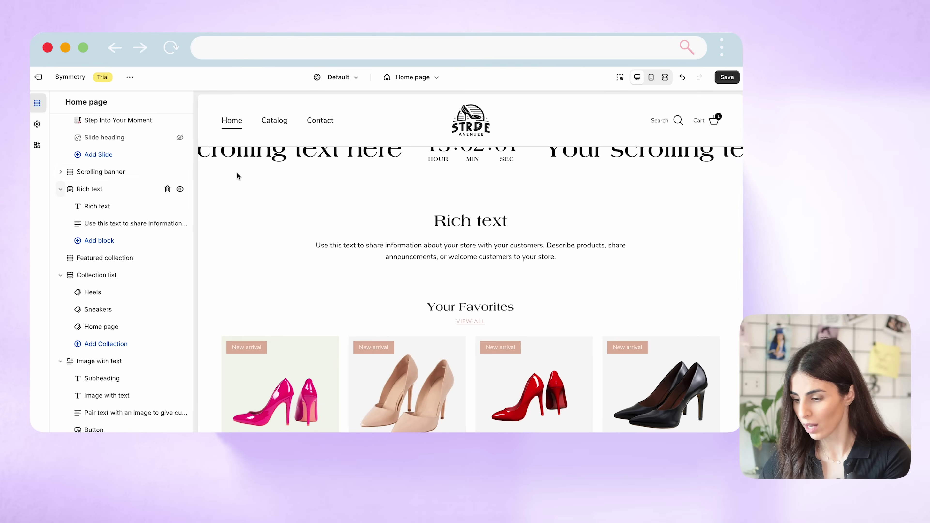
Add a Shop the look section to the home page below Key features
scroll(103, 346, down, 10)
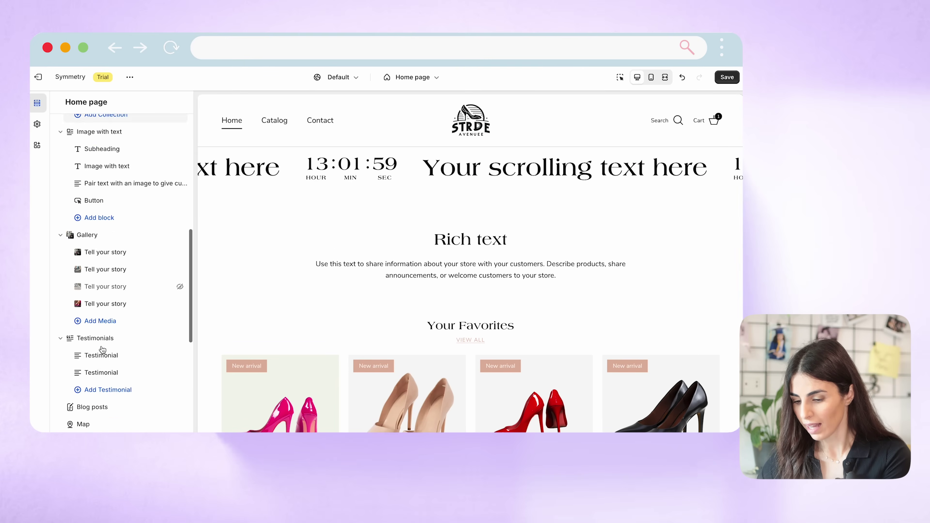
click(96, 309)
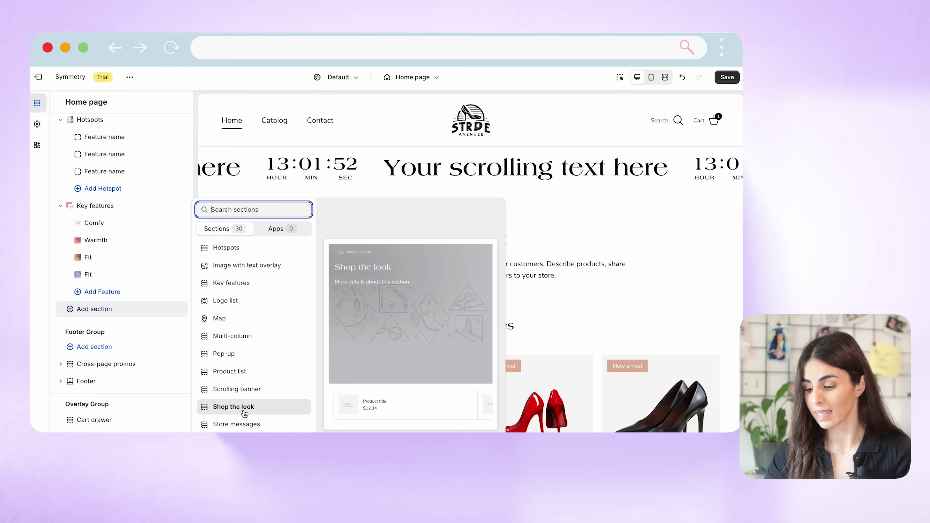
click(245, 413)
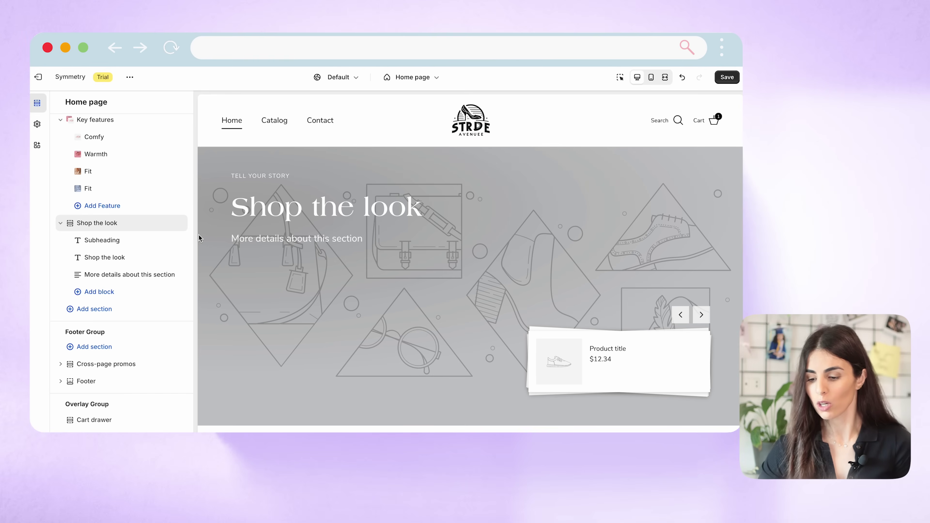
Set the Shop the look section's main image to the white sneakers PNG named 2
click(103, 227)
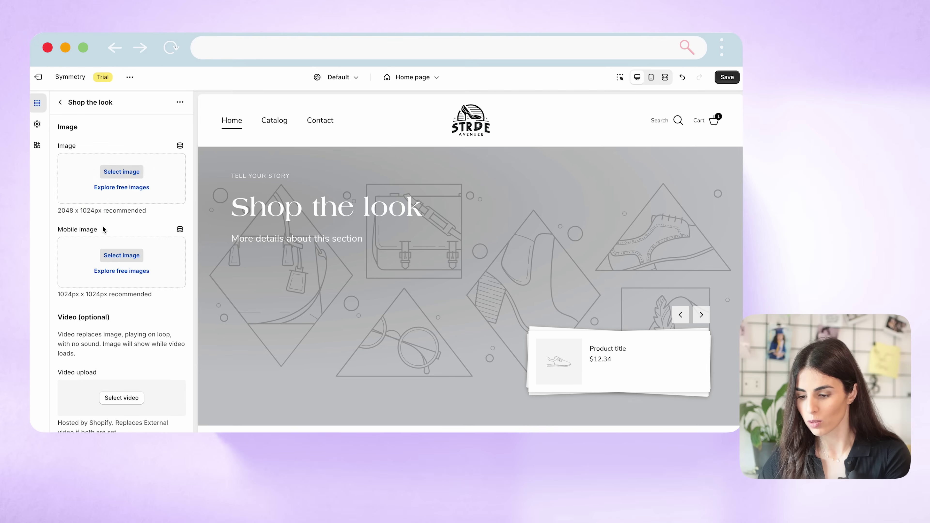
click(124, 175)
scroll(459, 314, down, 1)
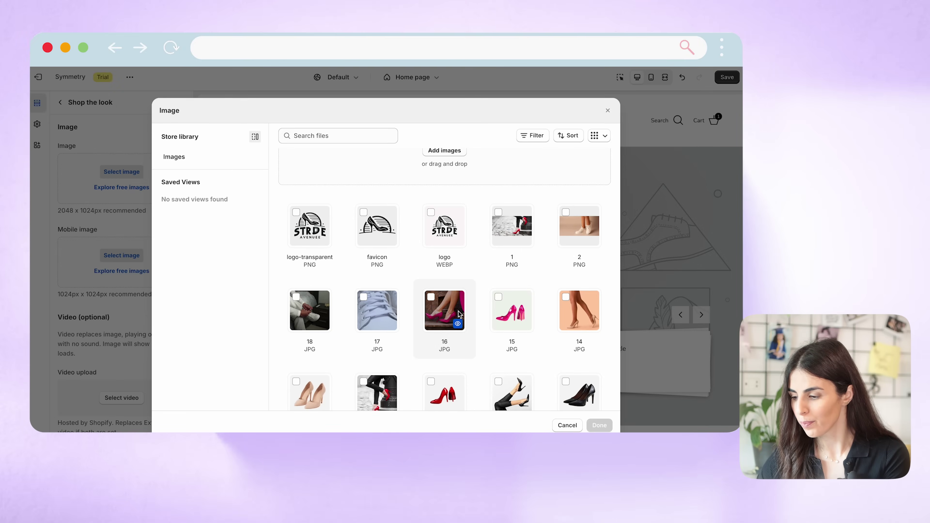
click(575, 222)
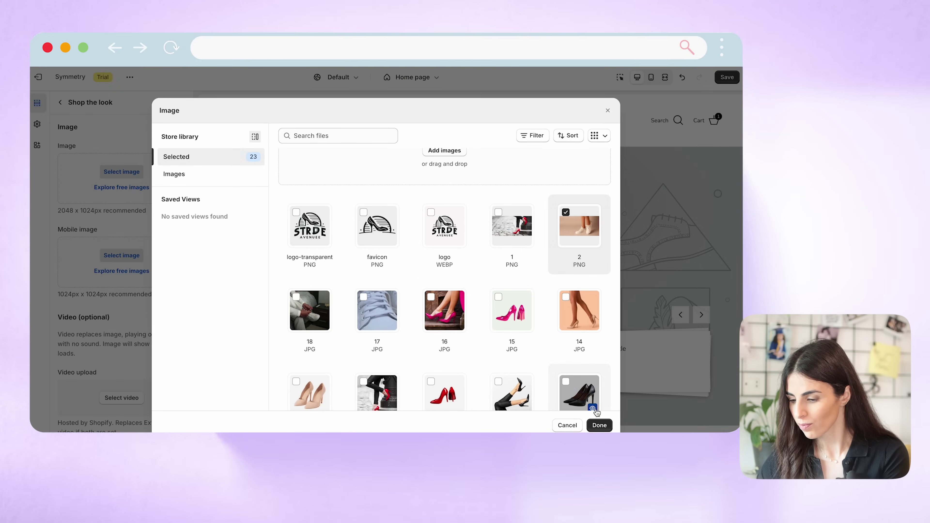
click(598, 425)
Select Urban Glide Sneakers, Metro Rush Runners and Blush Walk Trainers as the Shop the look products
scroll(121, 210, down, 4)
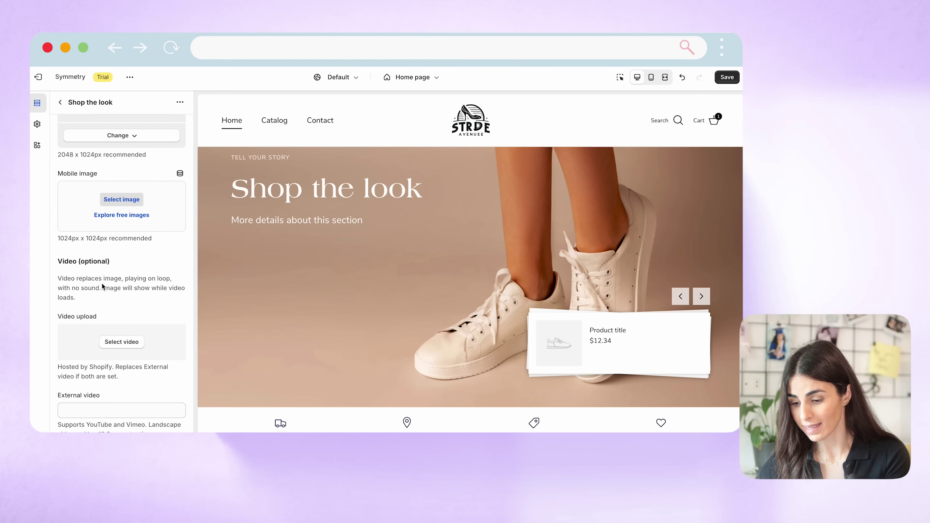
scroll(122, 298, down, 2)
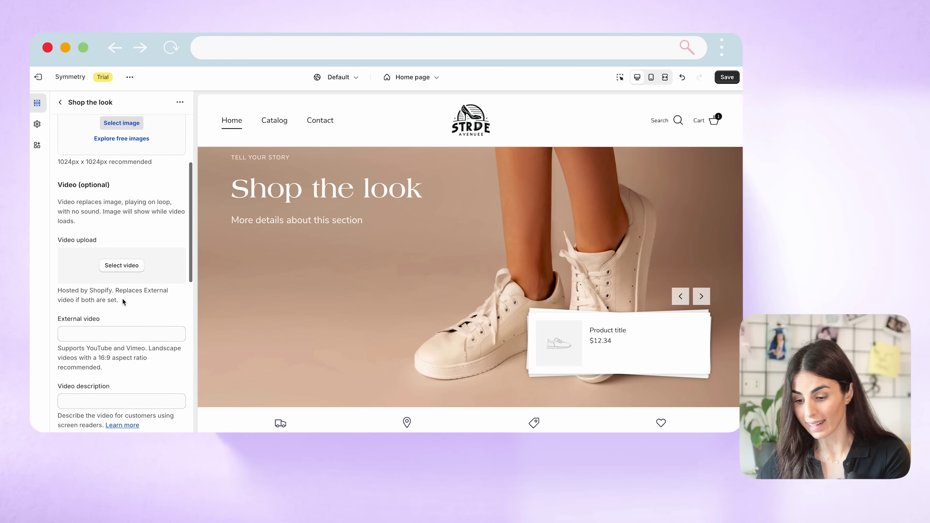
scroll(133, 311, down, 5)
scroll(133, 311, down, 3)
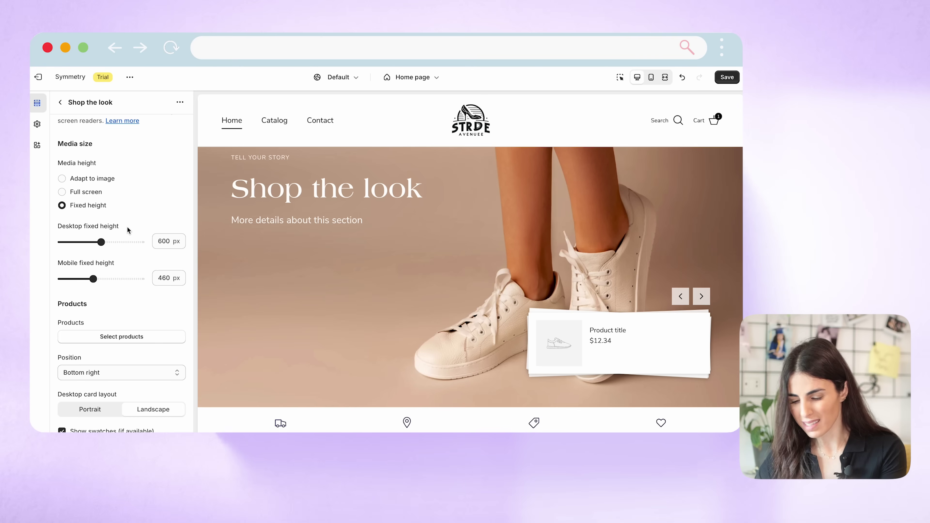
scroll(126, 226, down, 2)
click(110, 273)
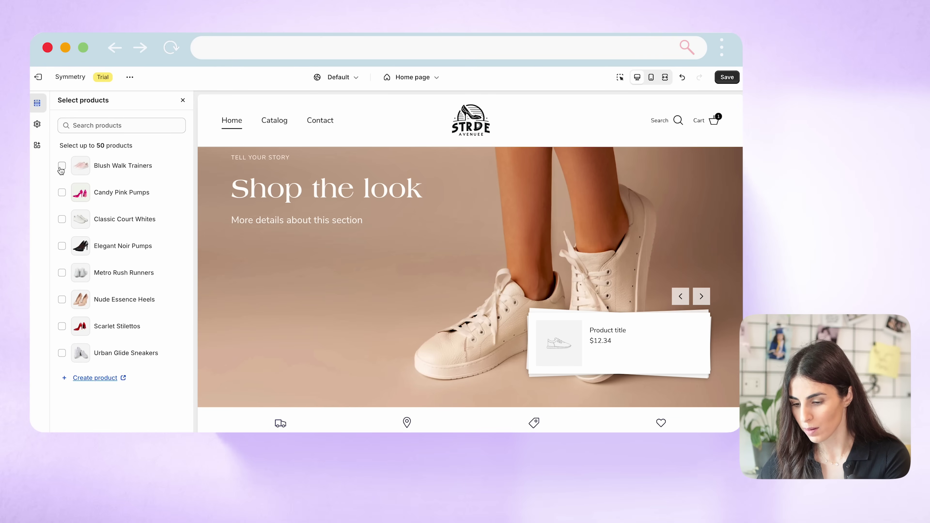
click(62, 353)
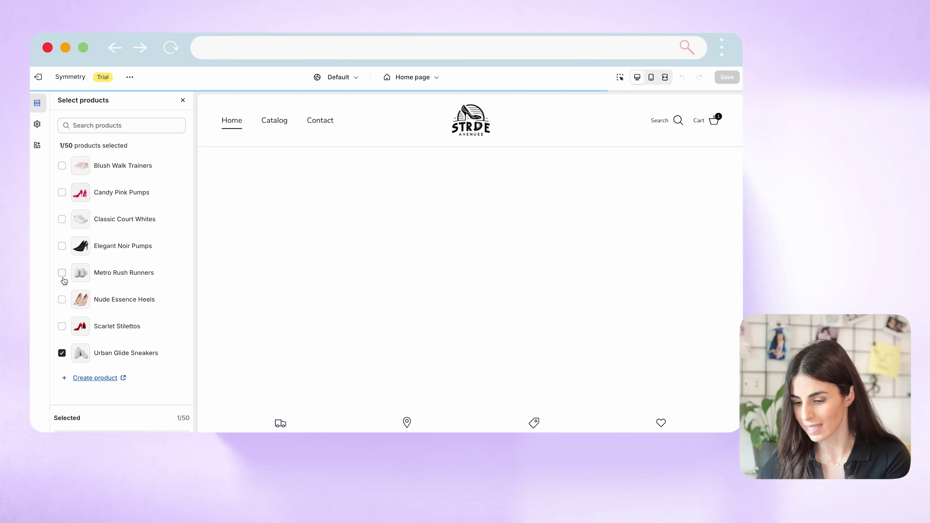
click(62, 273)
click(61, 165)
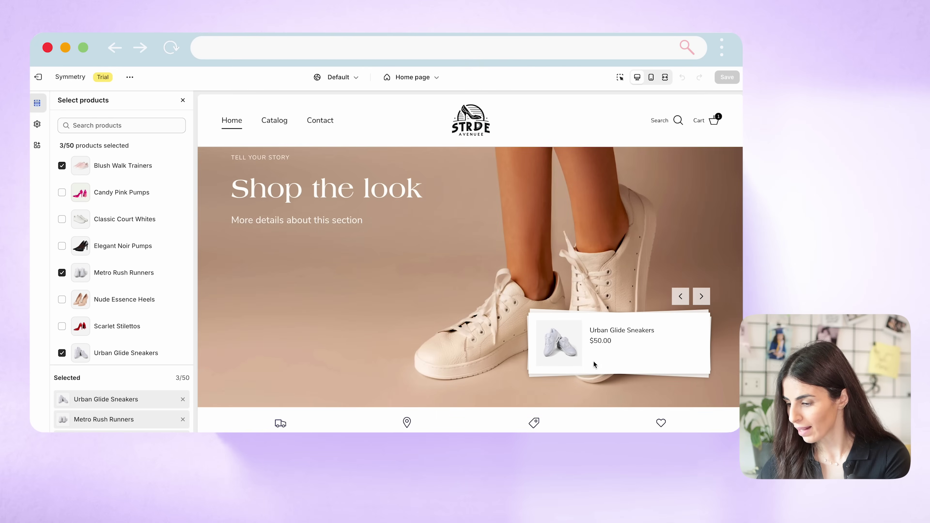
Browse the product cards in the Shop the look preview and open the Blush Walk Trainers product page
click(701, 296)
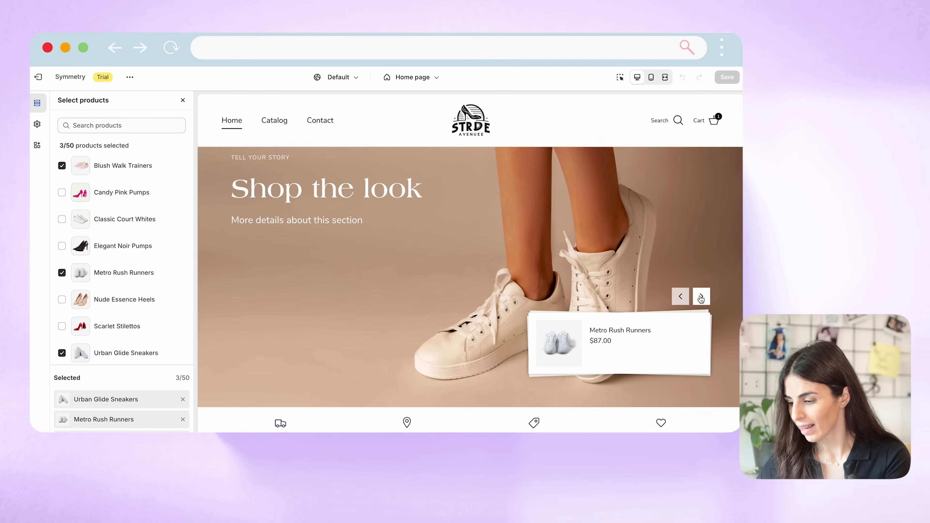
click(700, 297)
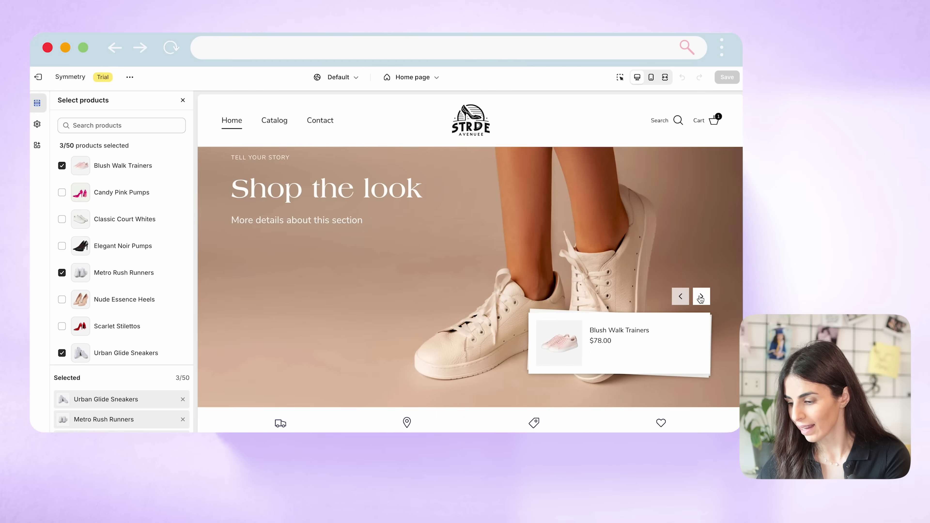
click(583, 346)
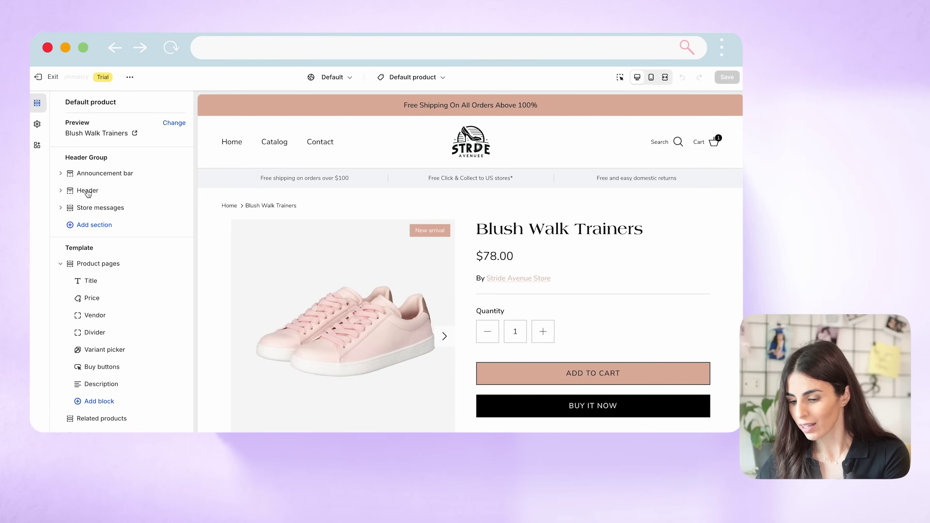
Return to the home page template and look through the sections that can be added below Shop the look
scroll(112, 376, down, 15)
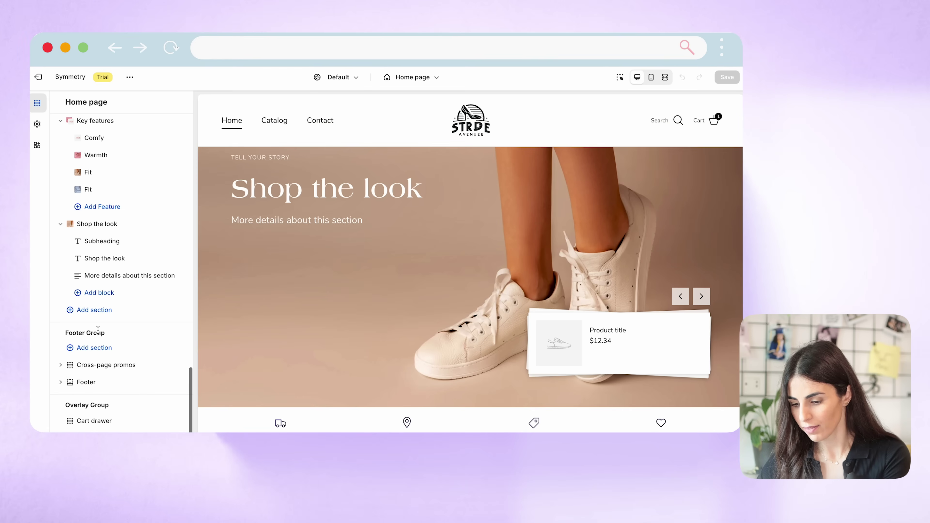
click(91, 315)
scroll(249, 400, down, 5)
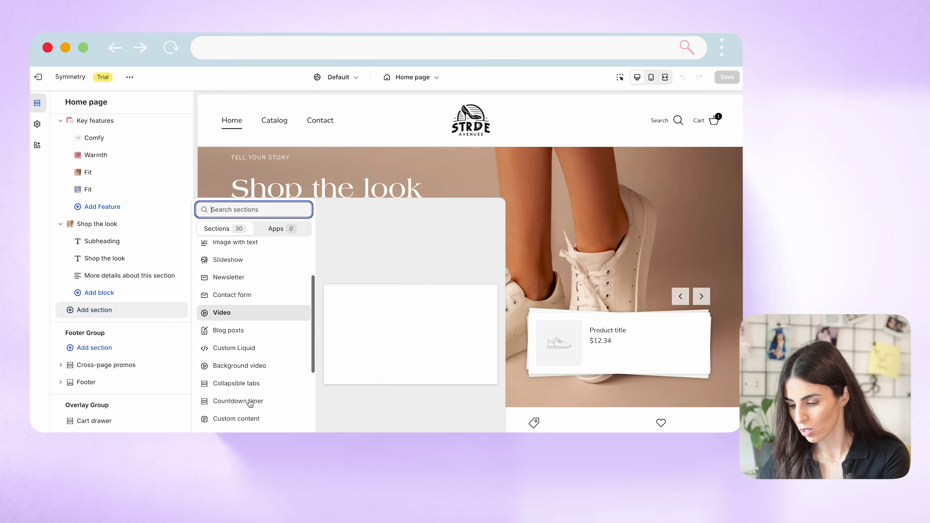
scroll(250, 403, down, 3)
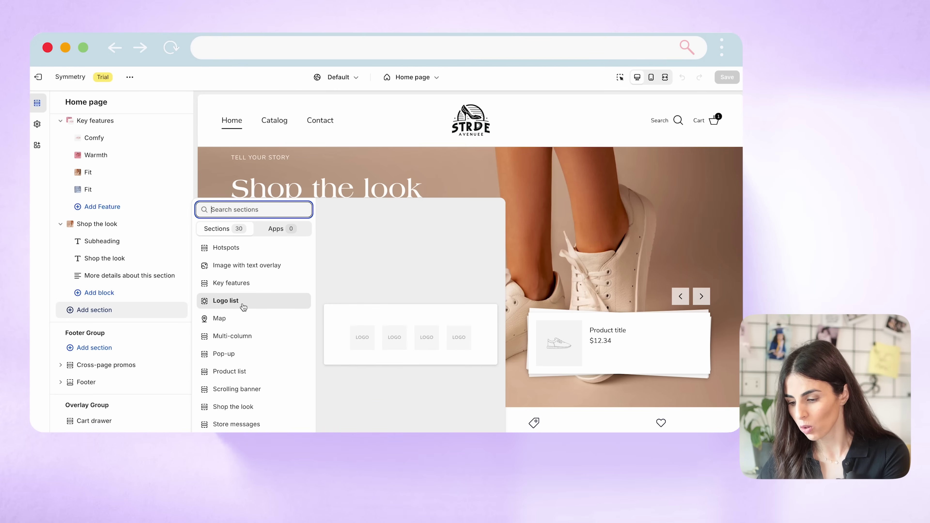
key(Escape)
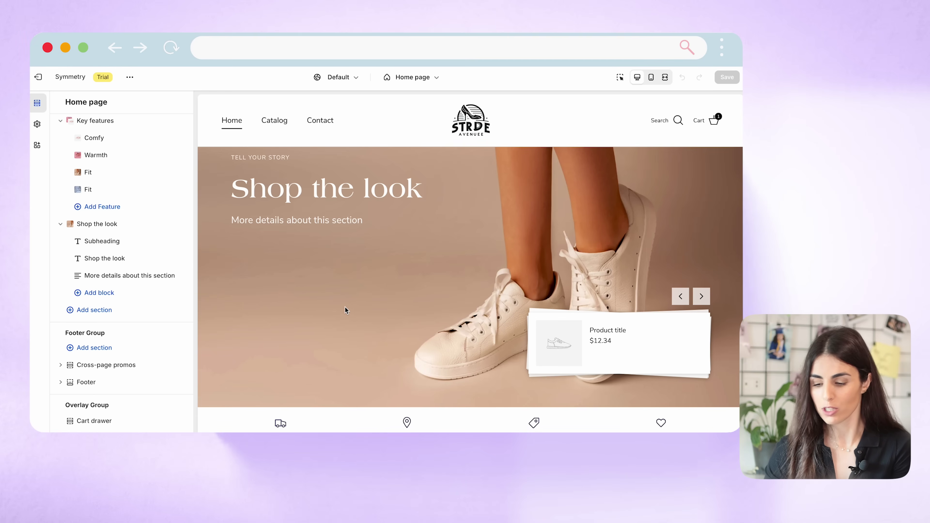
click(109, 313)
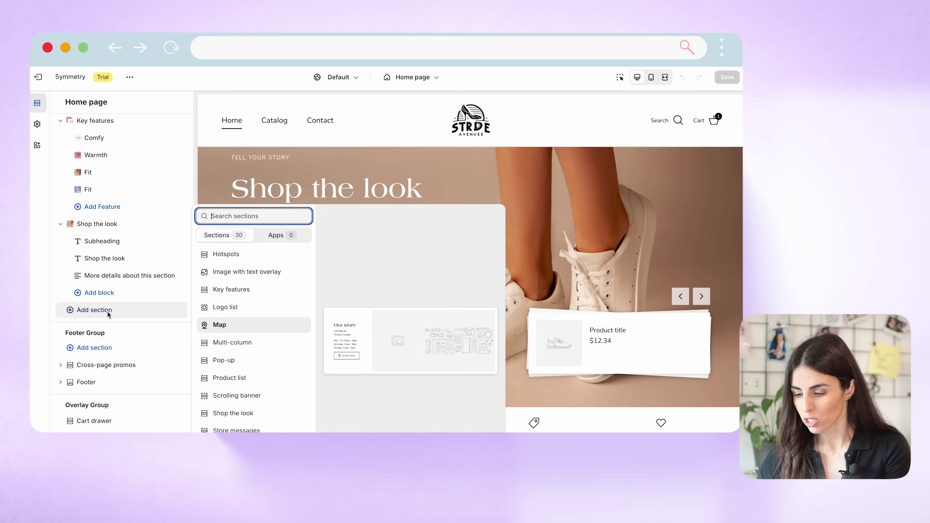